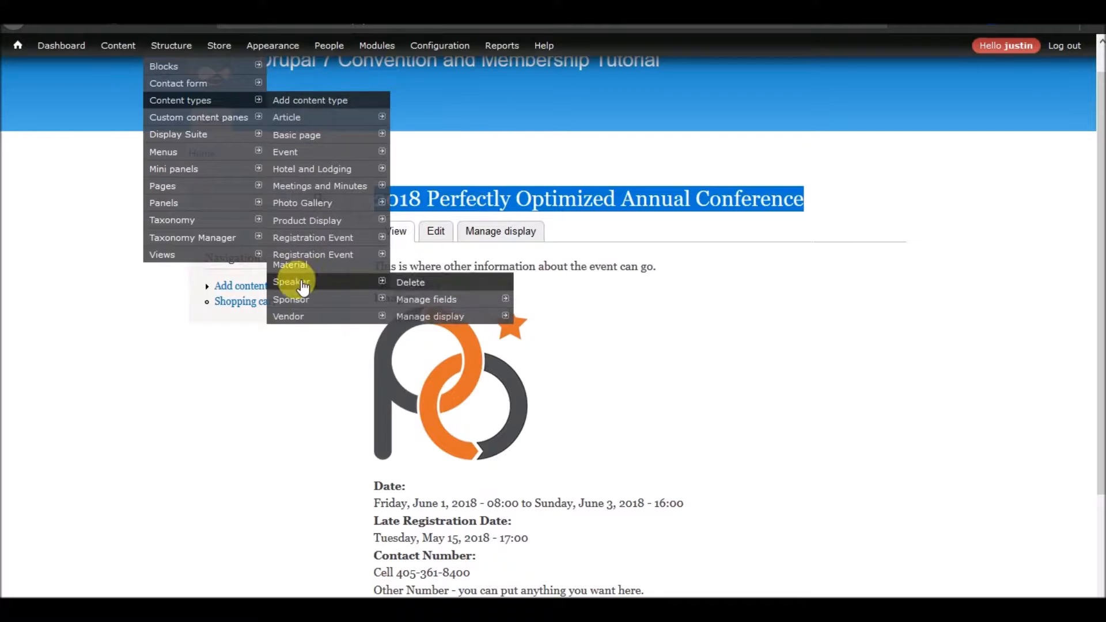
Add the existing Contact Number text field to the Speaker content type and save its field settings.
click(427, 303)
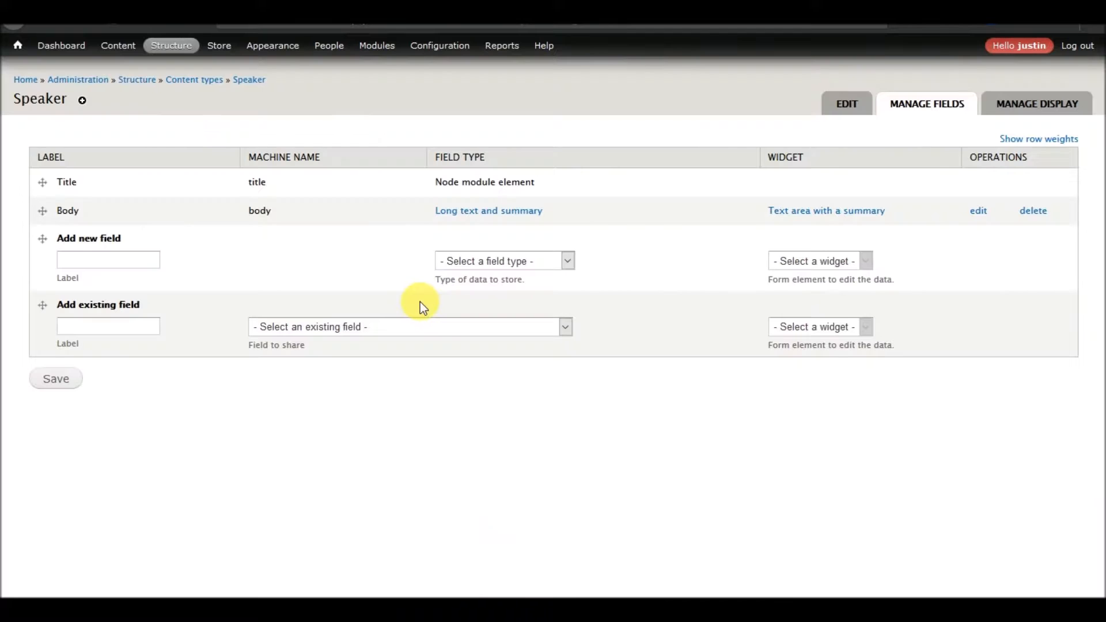
click(198, 80)
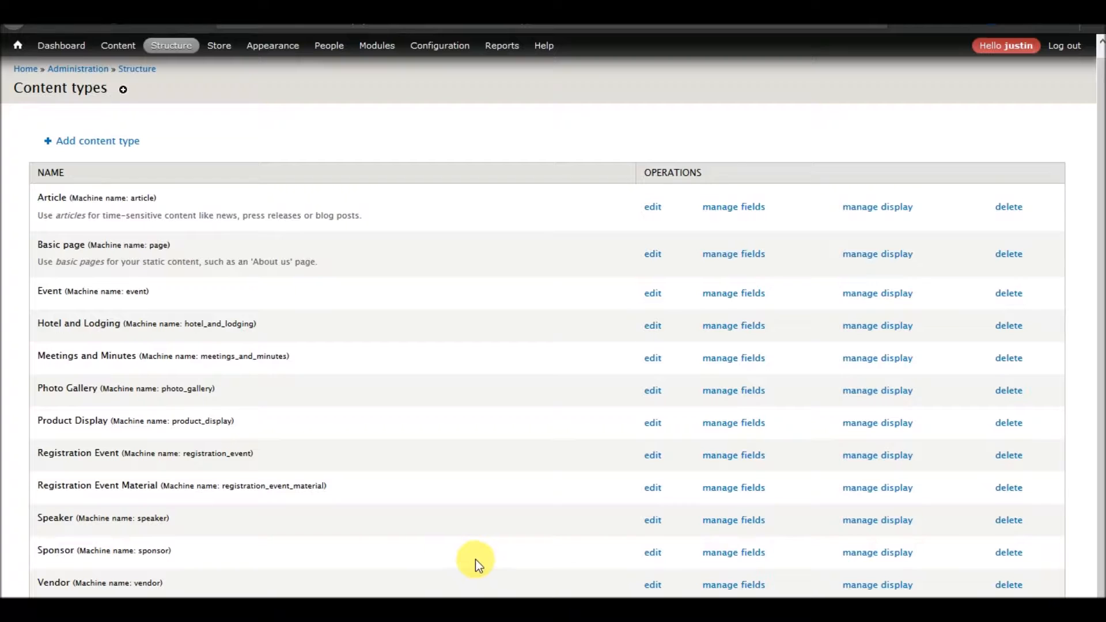
click(734, 520)
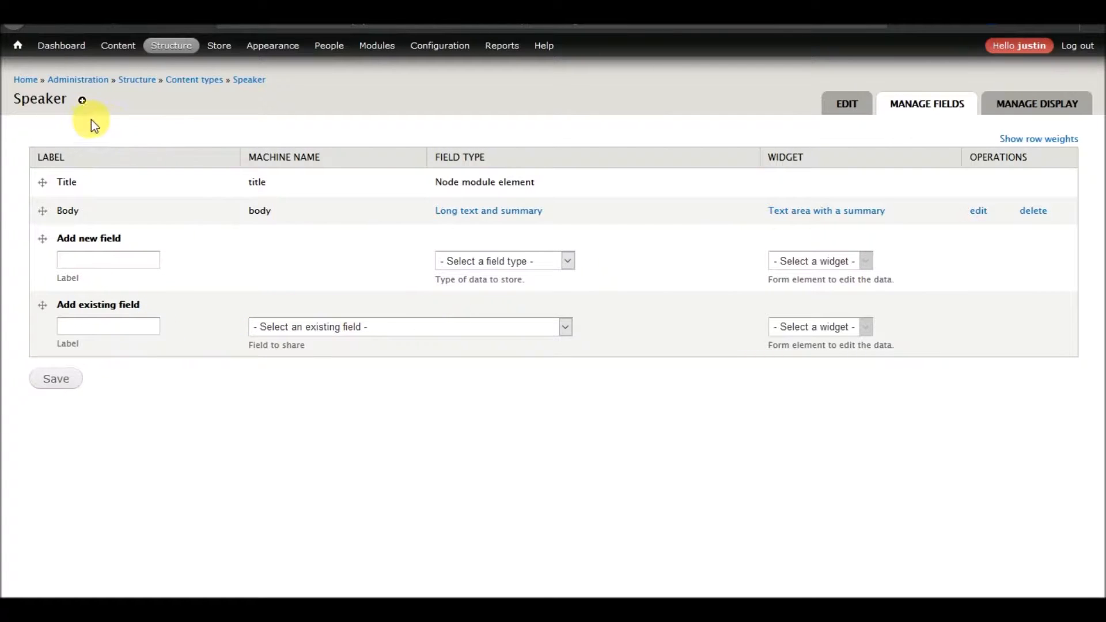
click(128, 264)
click(377, 333)
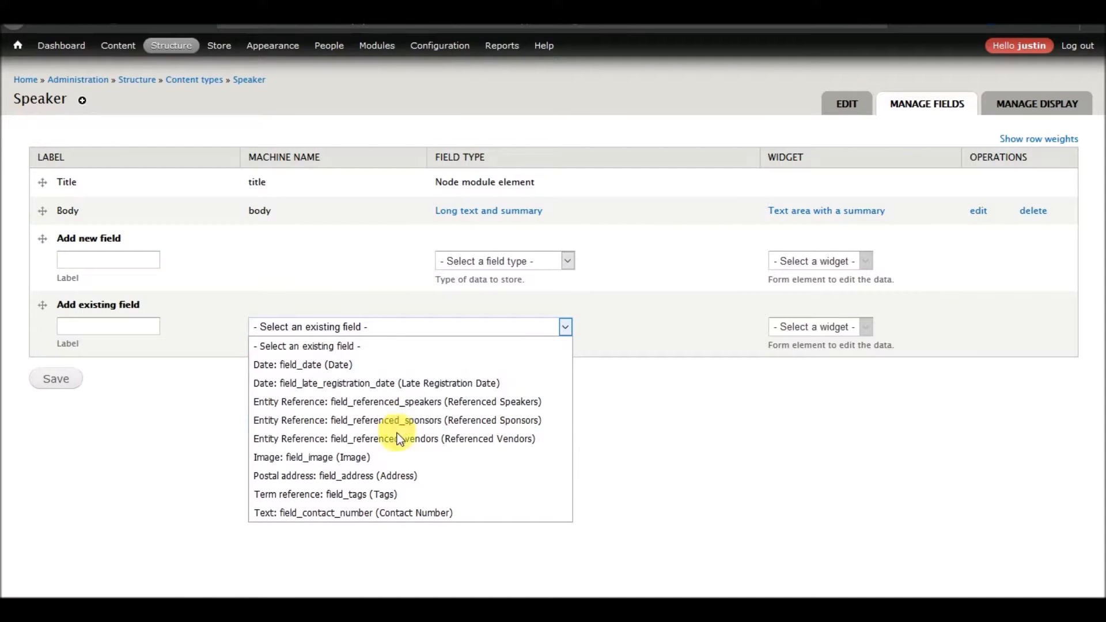
click(390, 510)
click(65, 383)
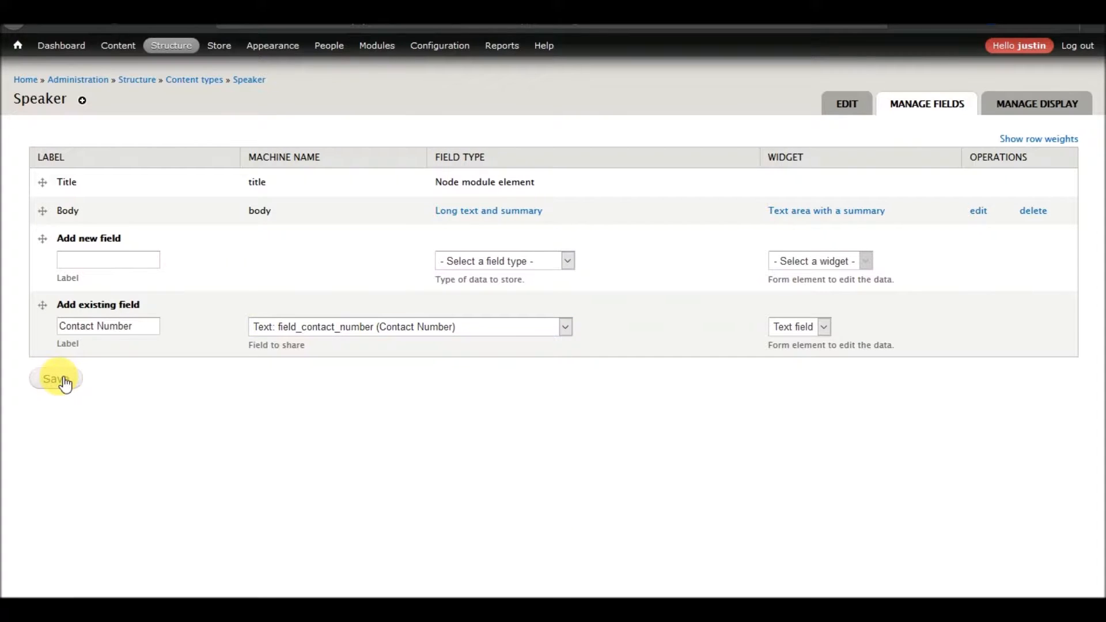
scroll(226, 362, down, 6)
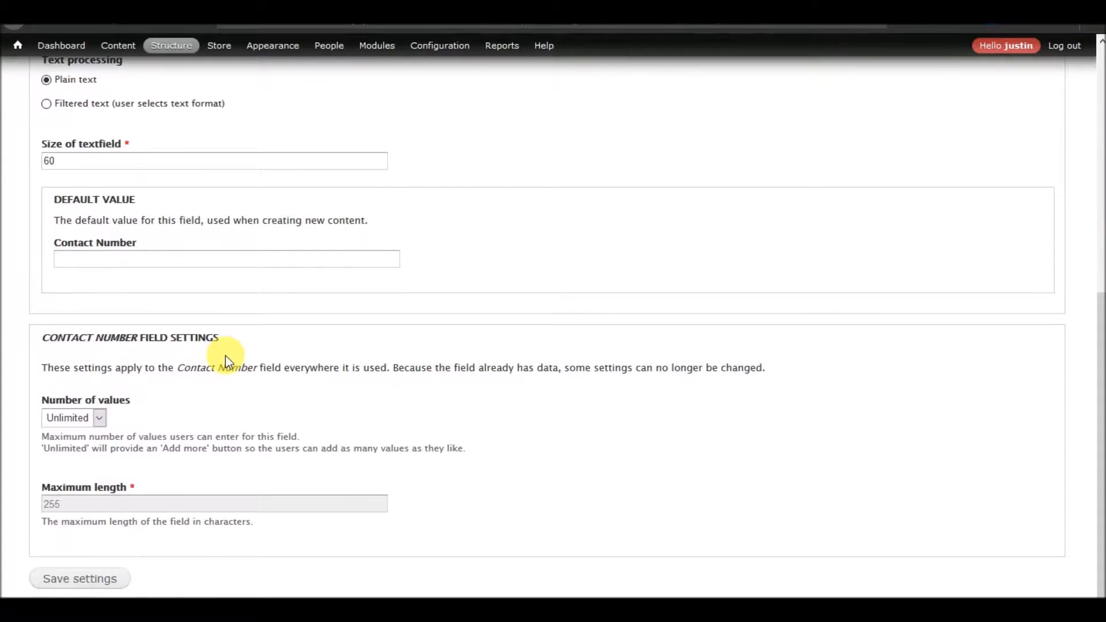
click(86, 581)
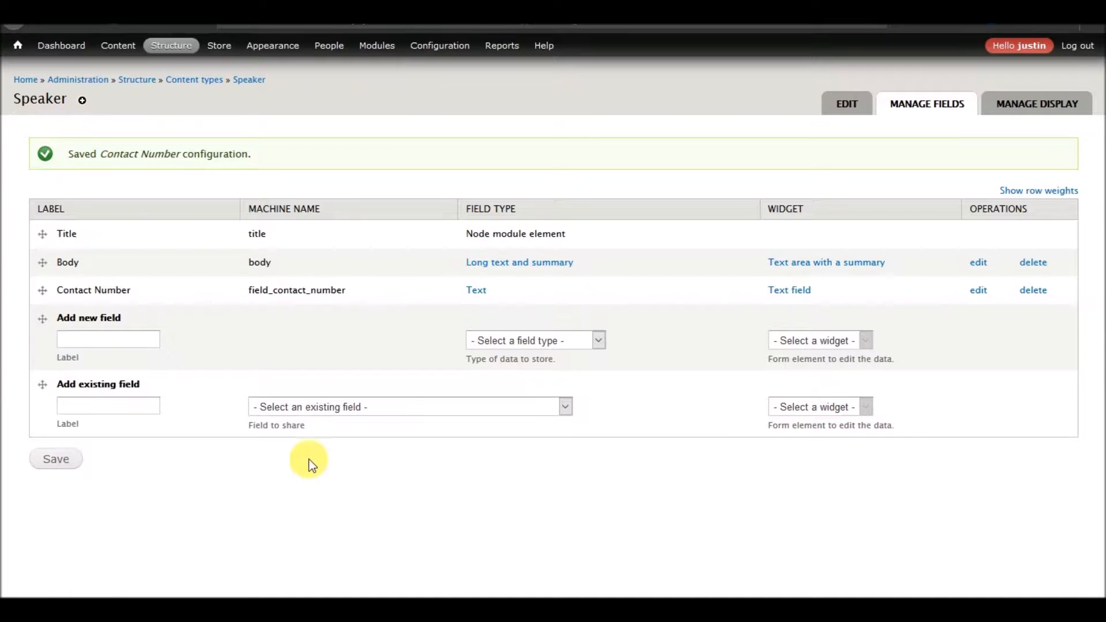
Add the existing Postal address field, labelled Address, to the Speaker content type.
click(406, 406)
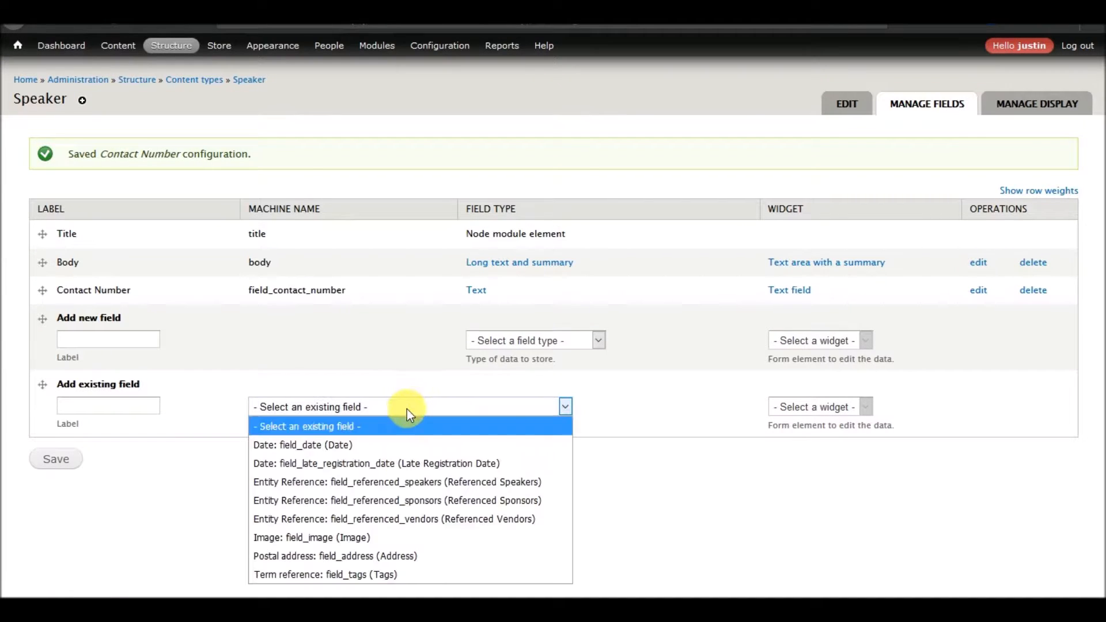
click(392, 558)
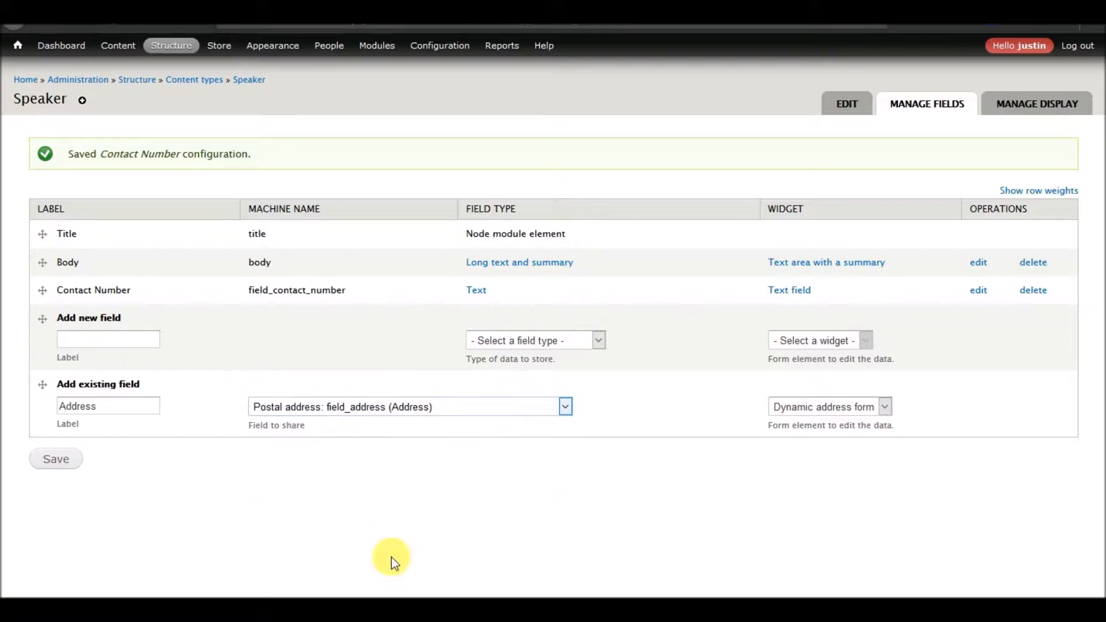
click(56, 459)
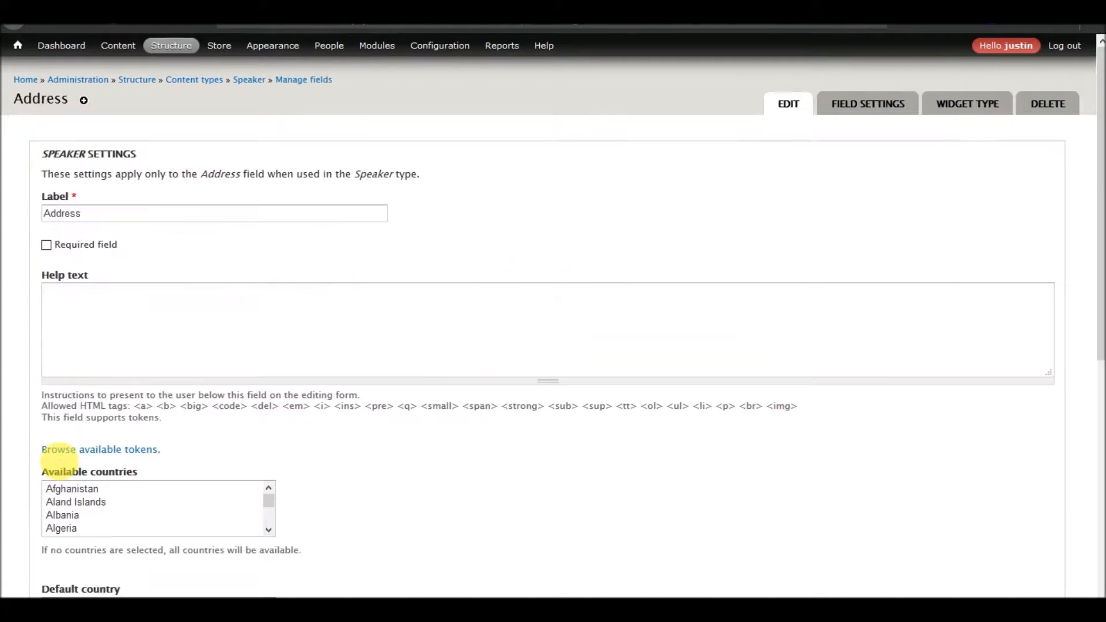
Select United States in the Address field's available countries list.
scroll(271, 412, down, 5)
scroll(272, 412, up, 2)
scroll(273, 415, up, 3)
scroll(275, 415, down, 3)
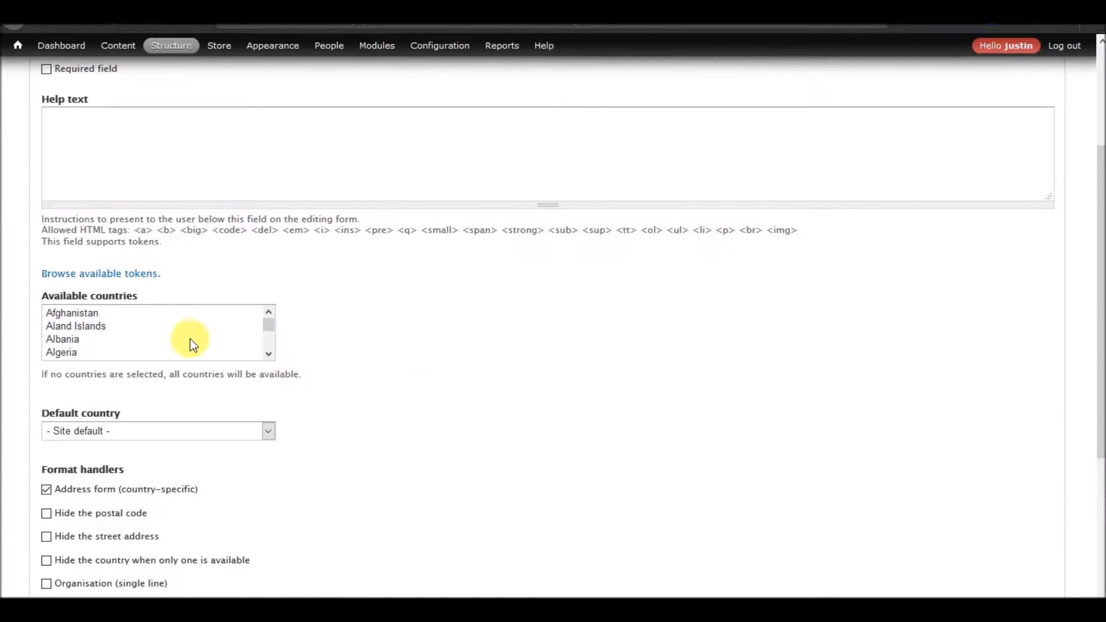
scroll(186, 340, down, 15)
scroll(184, 337, down, 2)
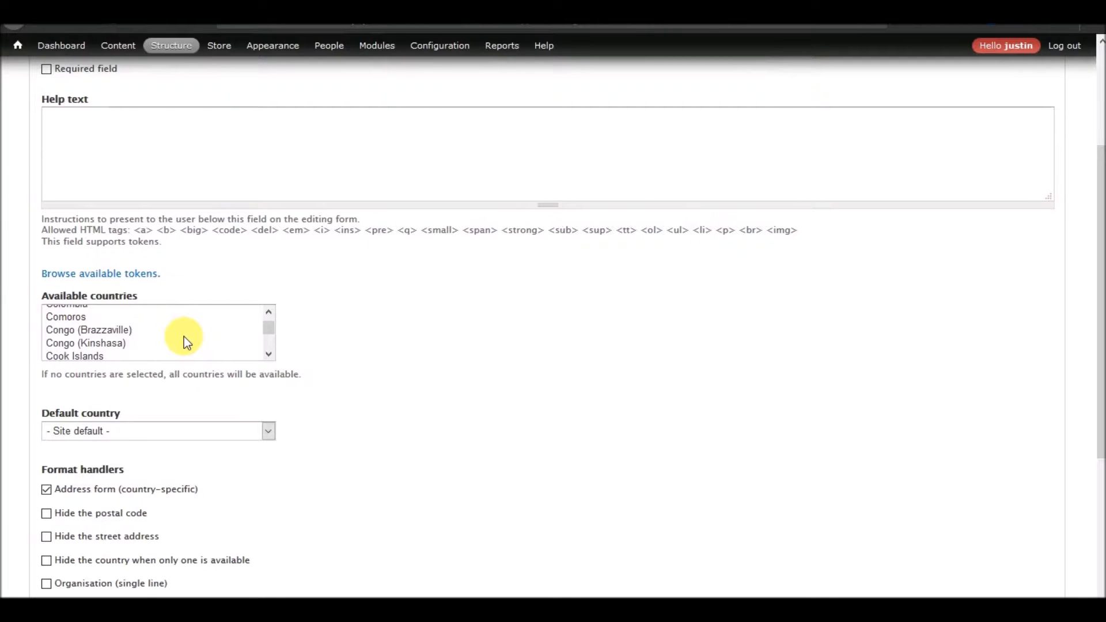
click(184, 336)
text(Un)
key(Down)
key(Down)
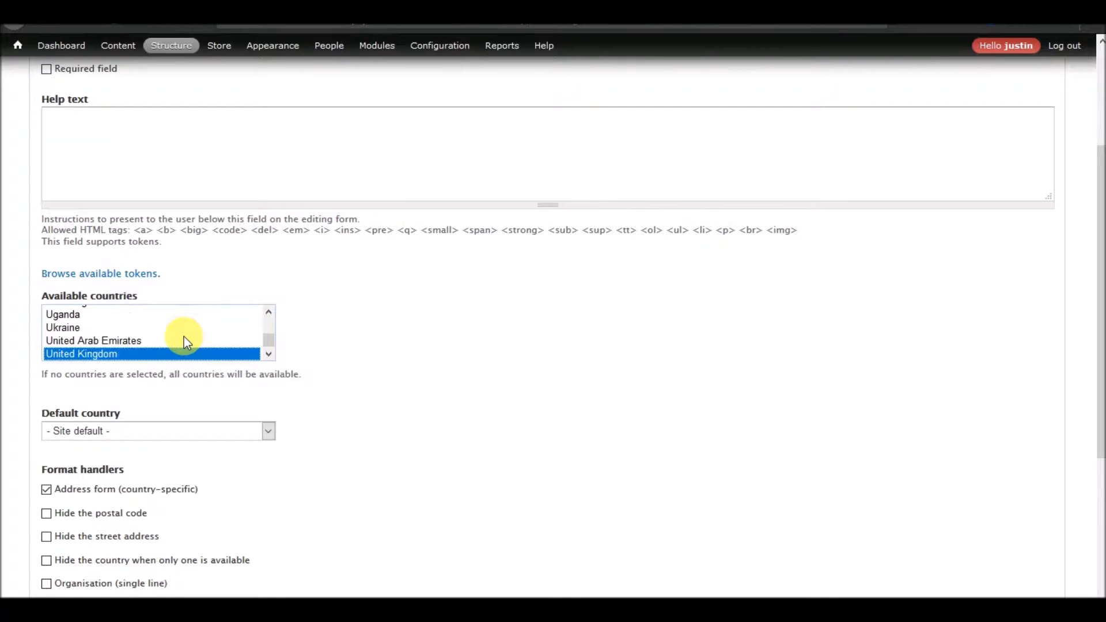
Set the Address field's default country to United States and save its settings.
click(180, 434)
text(un)
key(Down)
key(Down)
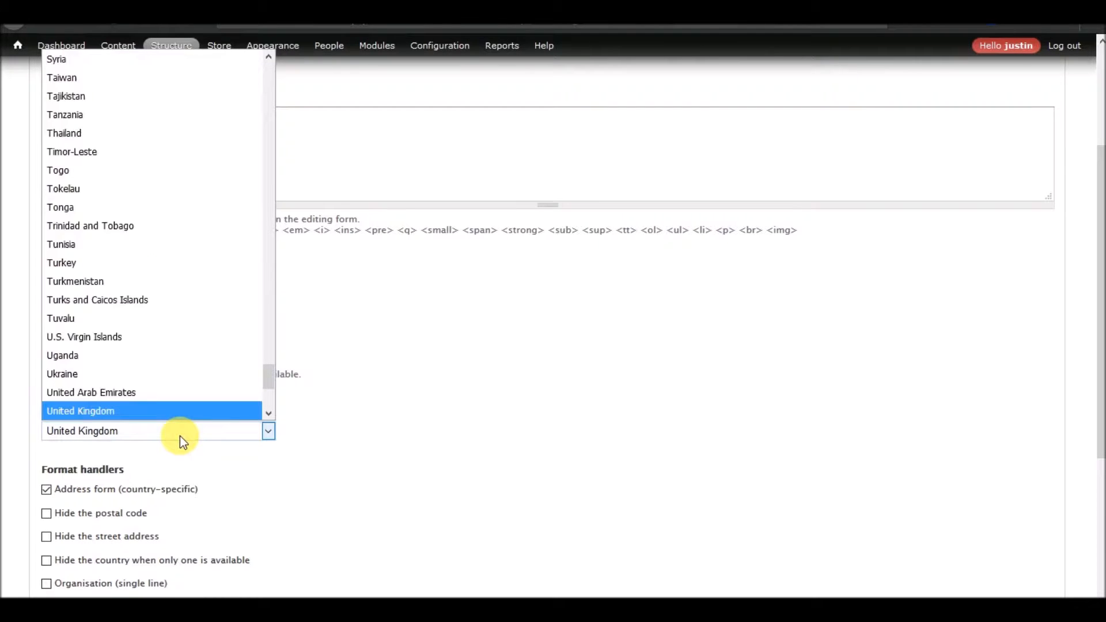
key(Return)
scroll(281, 485, down, 5)
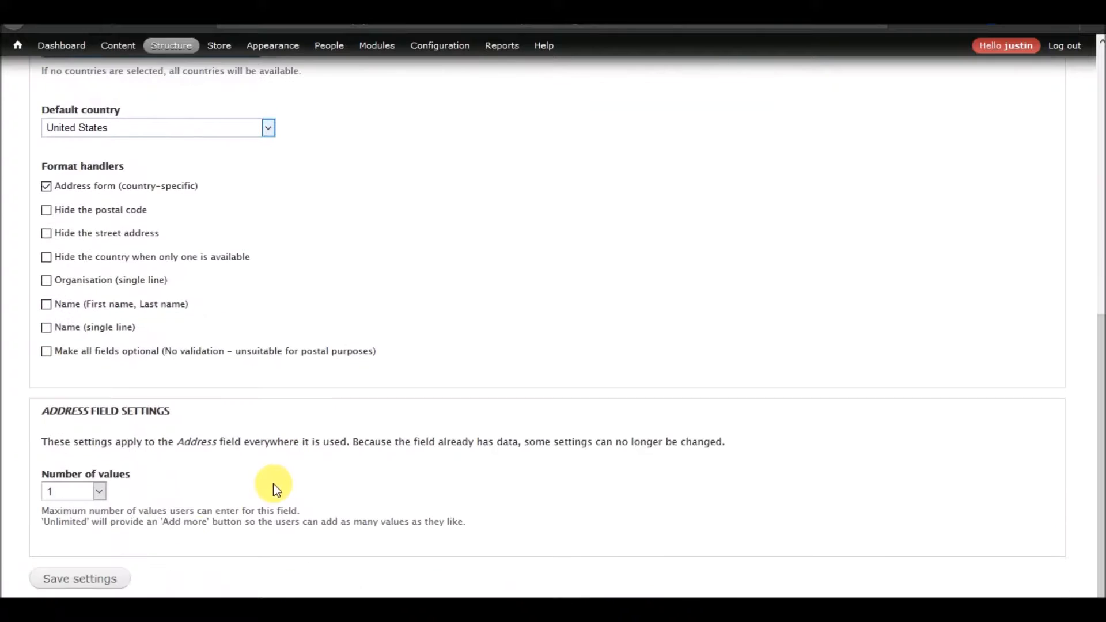
click(110, 578)
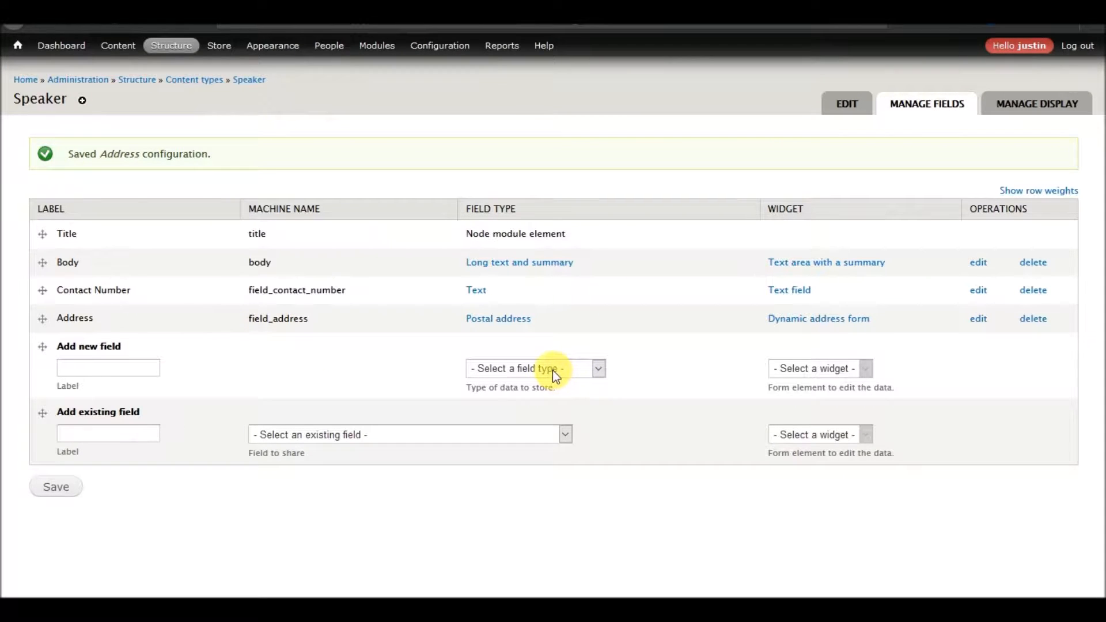
Add the existing Image field to the Speaker content type.
click(350, 435)
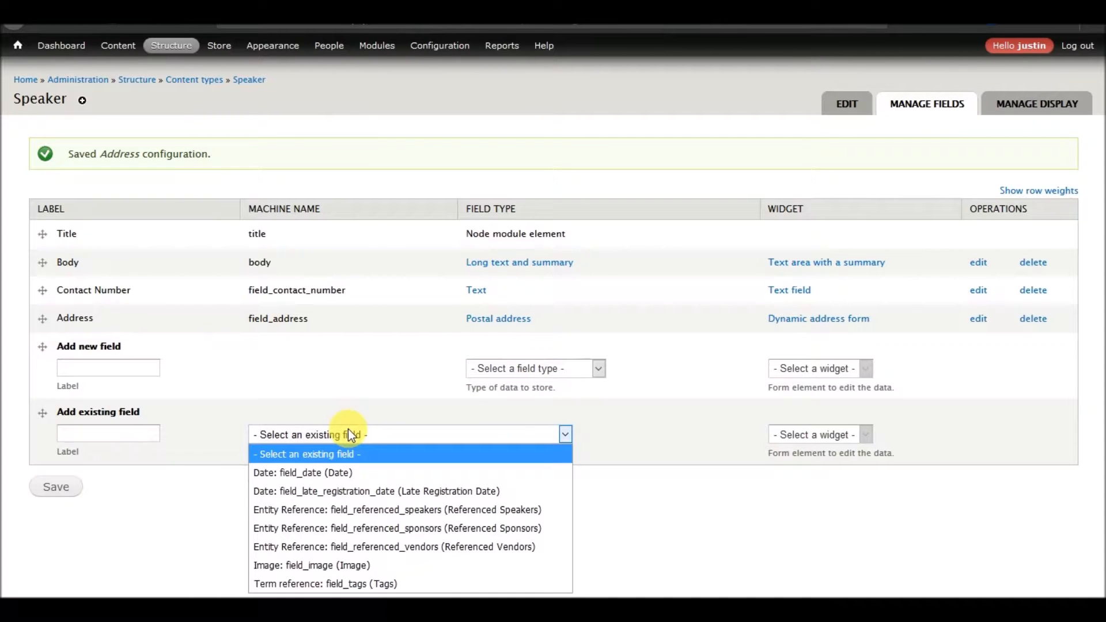
click(336, 565)
click(65, 491)
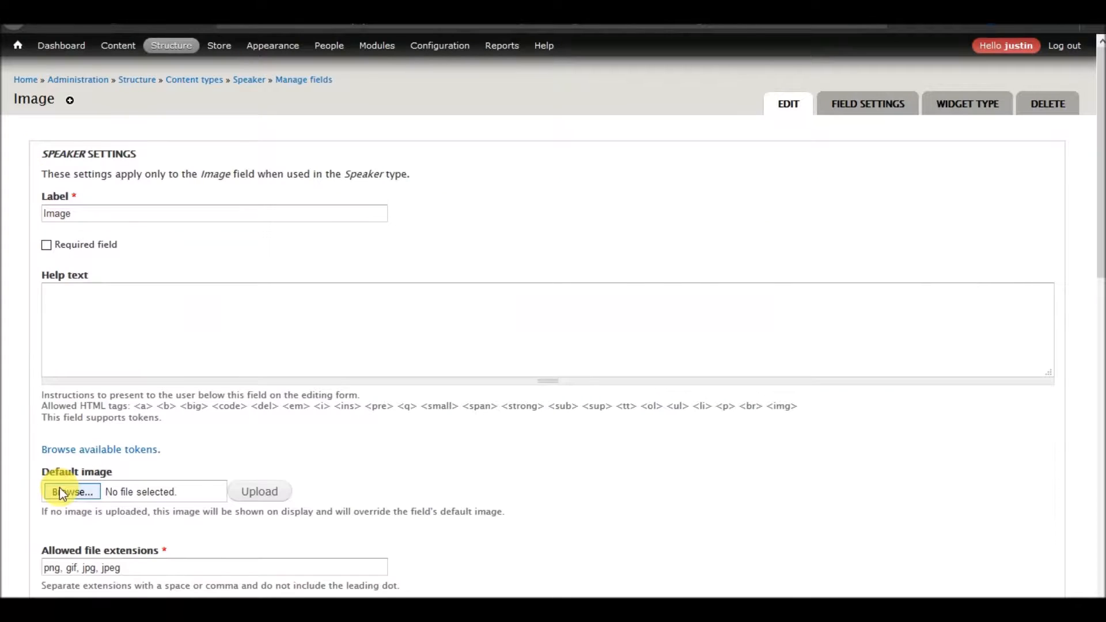
Set the Image field's file directory to speaker-images.
scroll(160, 345, down, 6)
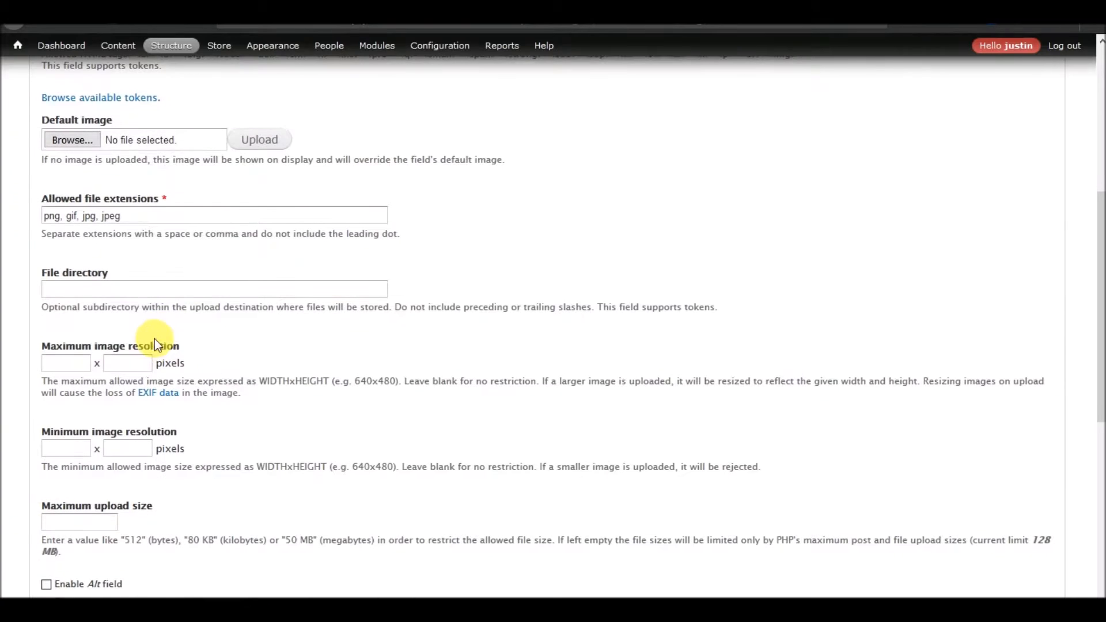
click(124, 292)
text(speaker-images)
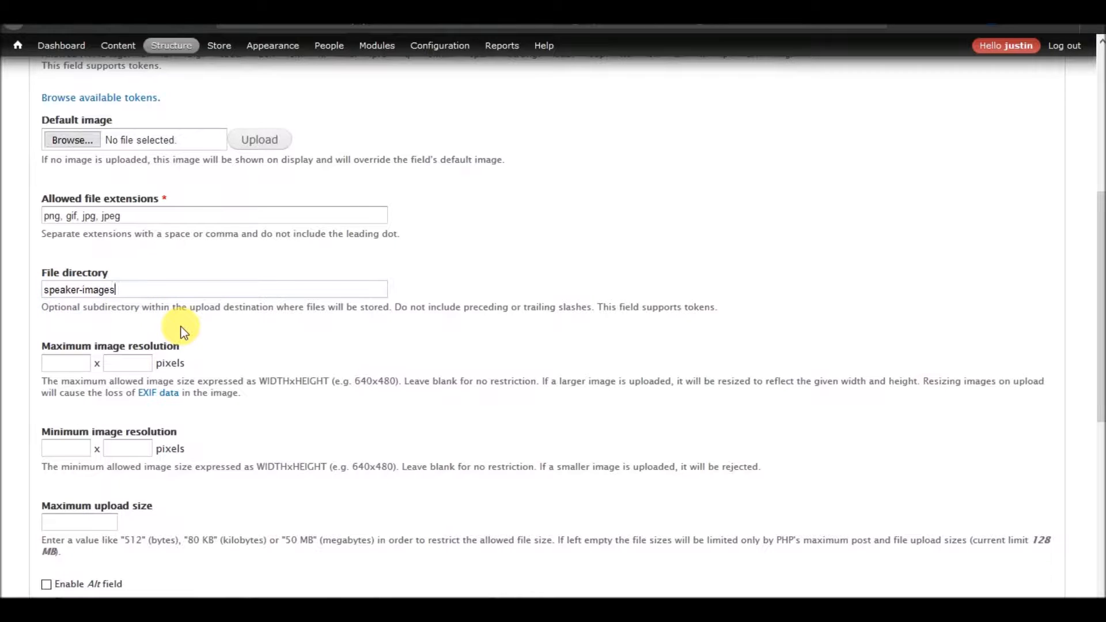
Enable the Alt and Title fields for the image and save the field settings.
scroll(289, 323, up, 6)
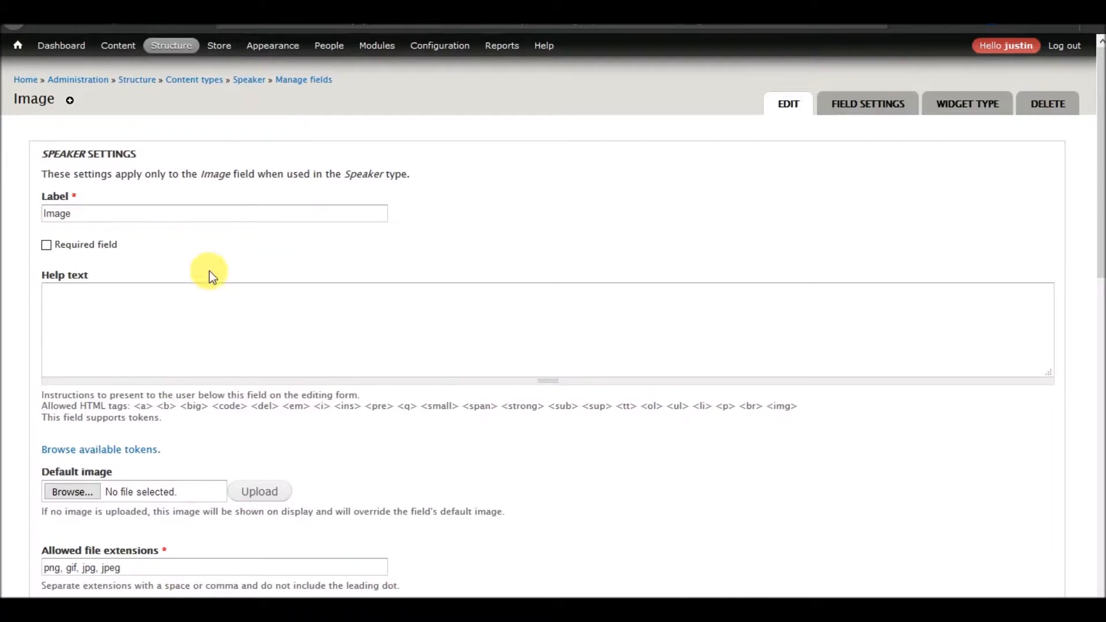
scroll(208, 272, down, 6)
scroll(209, 272, down, 5)
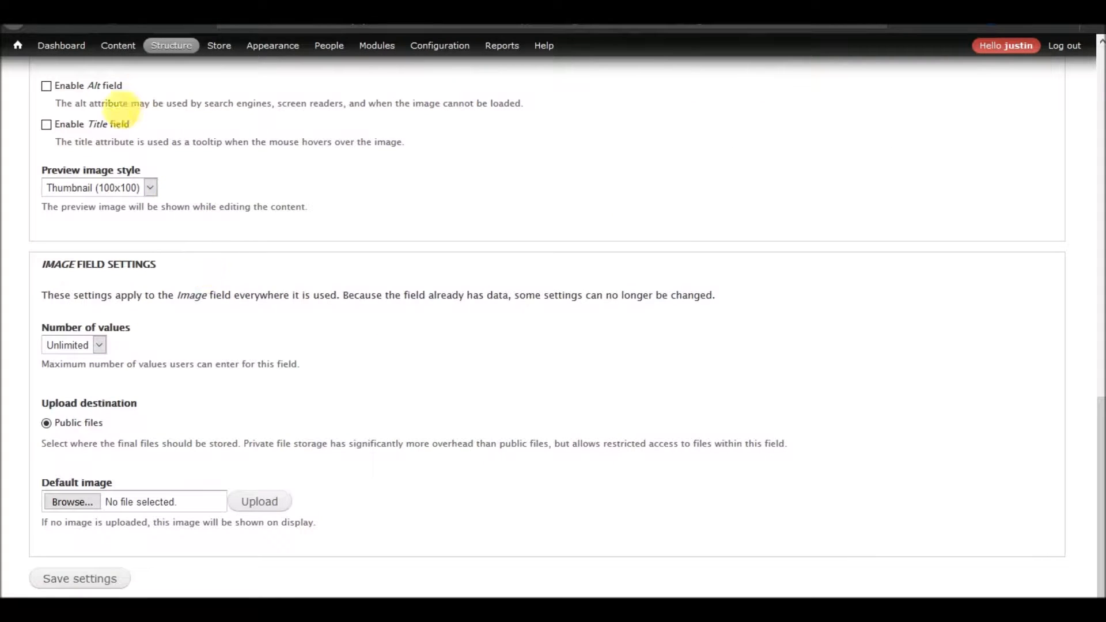
click(102, 86)
click(92, 124)
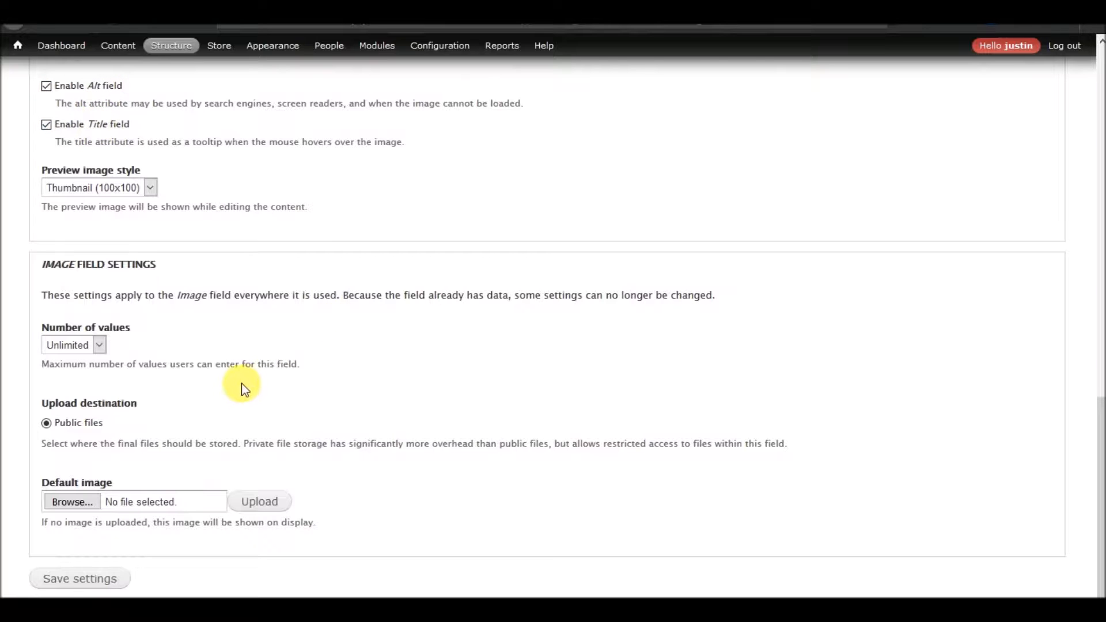
click(82, 580)
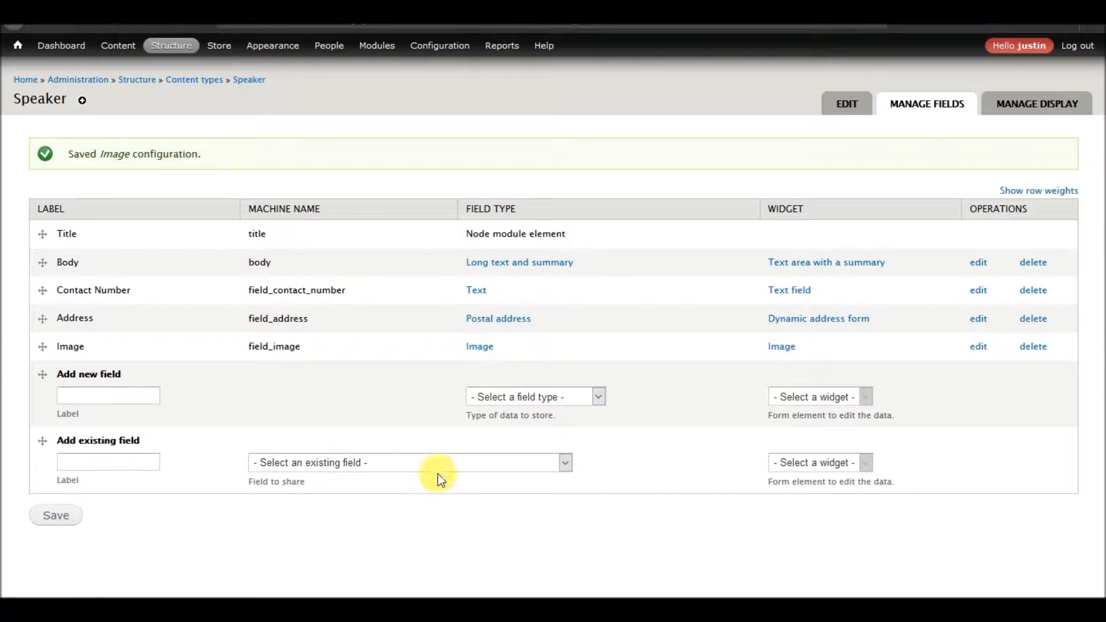
click(399, 468)
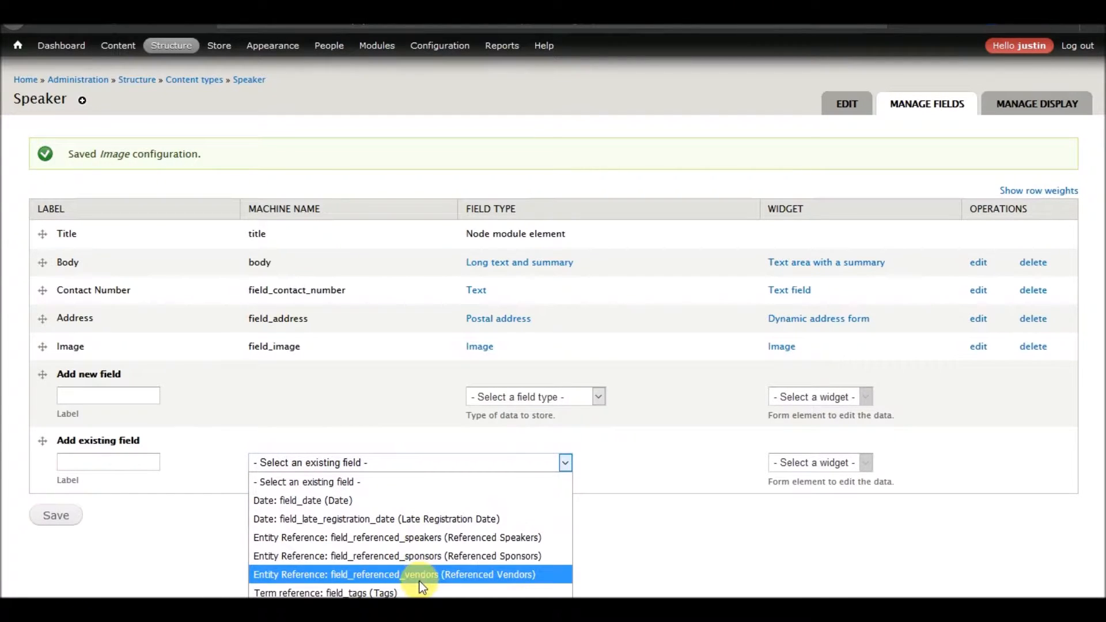
click(246, 394)
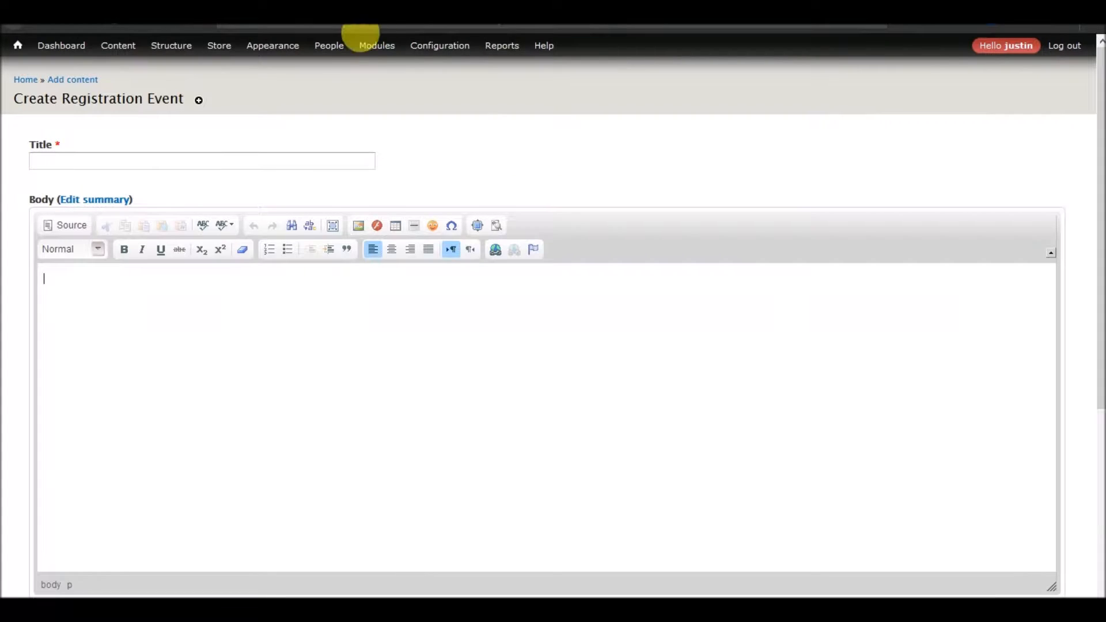
Search the Modules list for a link module.
mouse_move(382, 58)
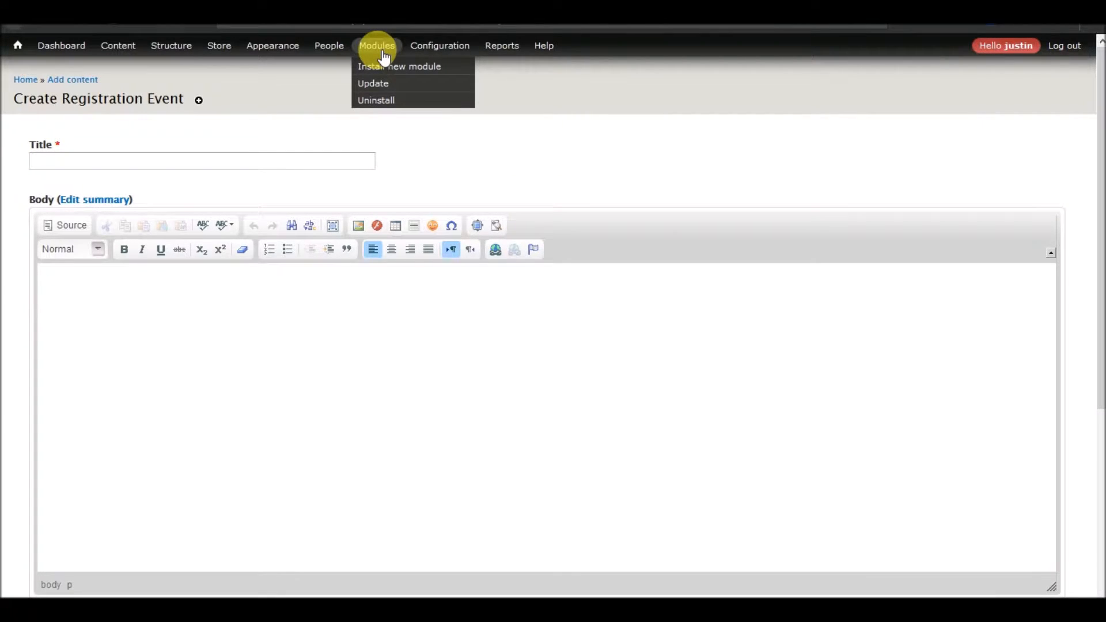
click(383, 57)
key(ctrl+f)
text(link)
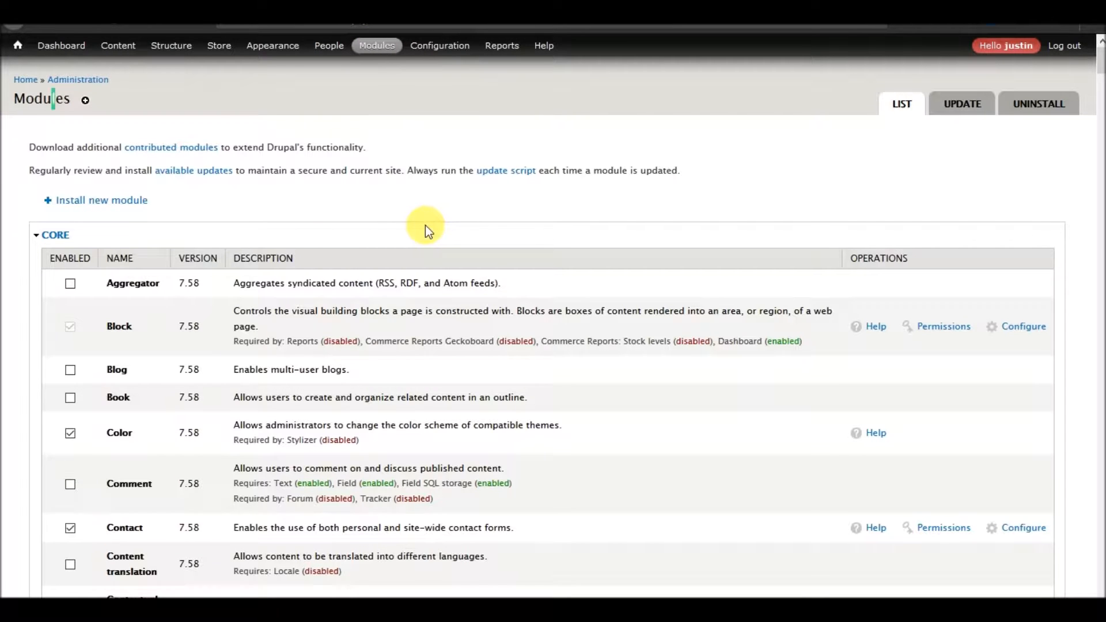
key(Return)
key(Return)
key(Return)
key(Return)
key(Return)
key(Return)
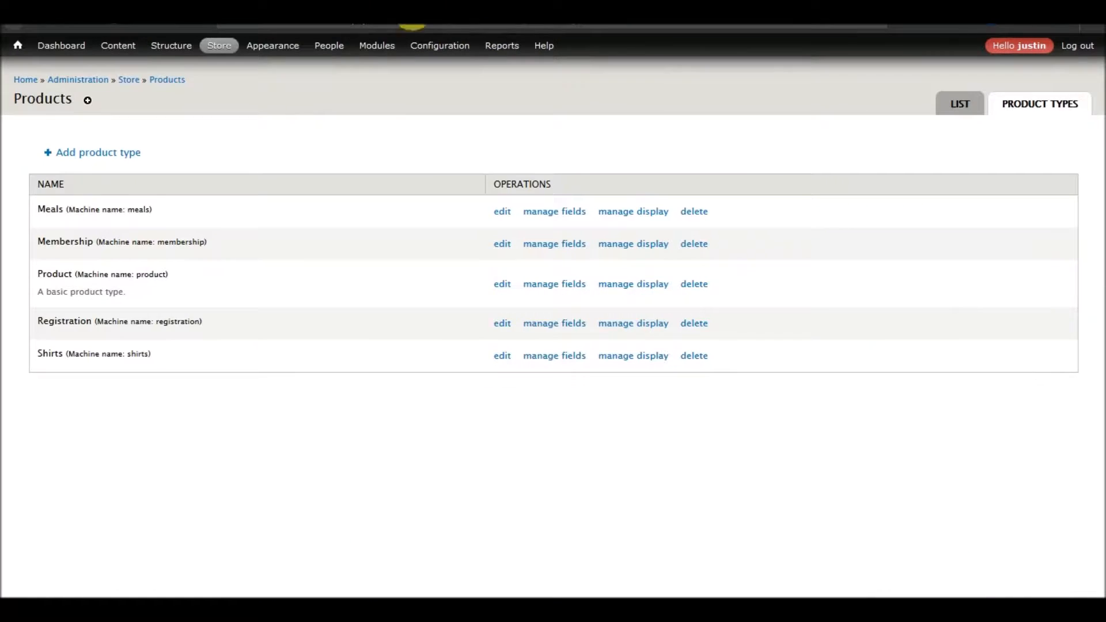
Search the web for drupal 7 link field.
click(376, 29)
text(drupal 7 link field)
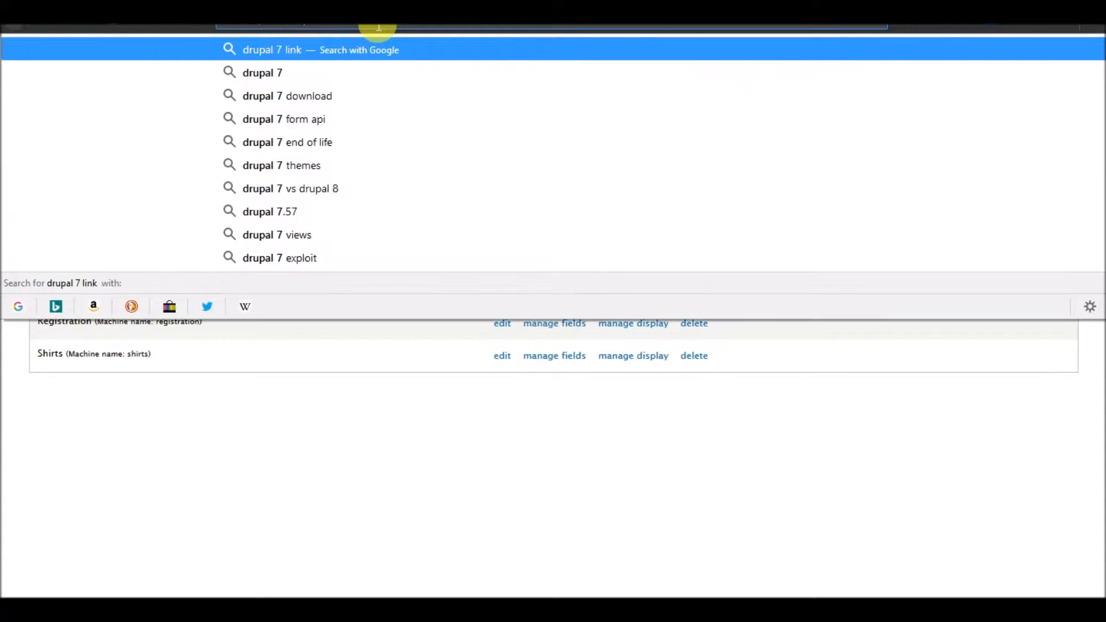
key(Return)
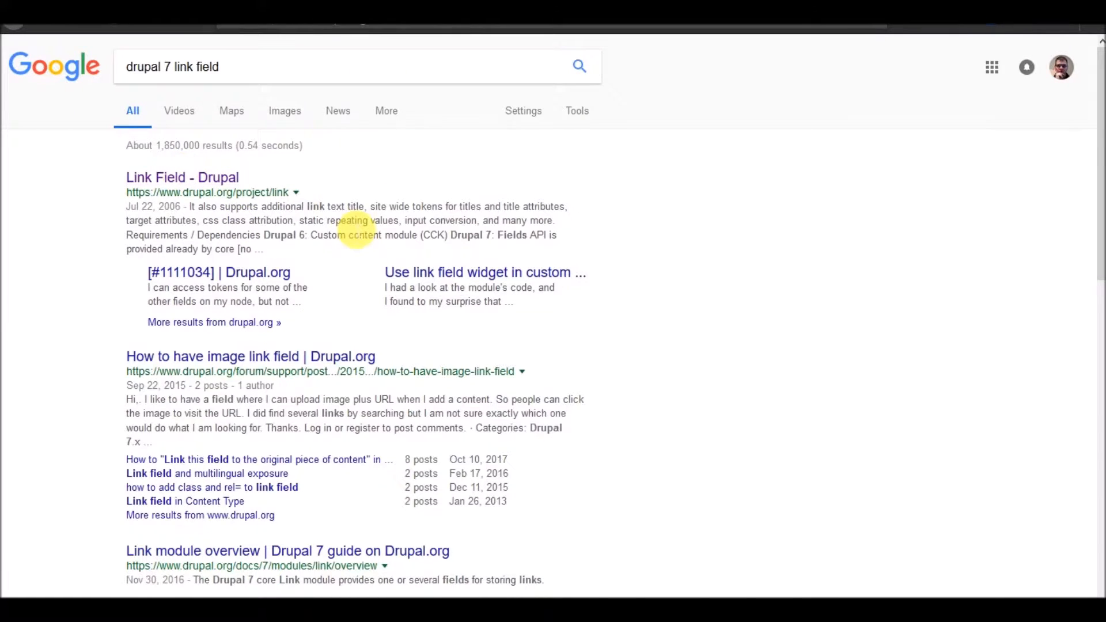
Copy the download link of the Link module's 7.x-1.4 tar.gz release.
scroll(349, 225, down, 20)
scroll(358, 350, down, 14)
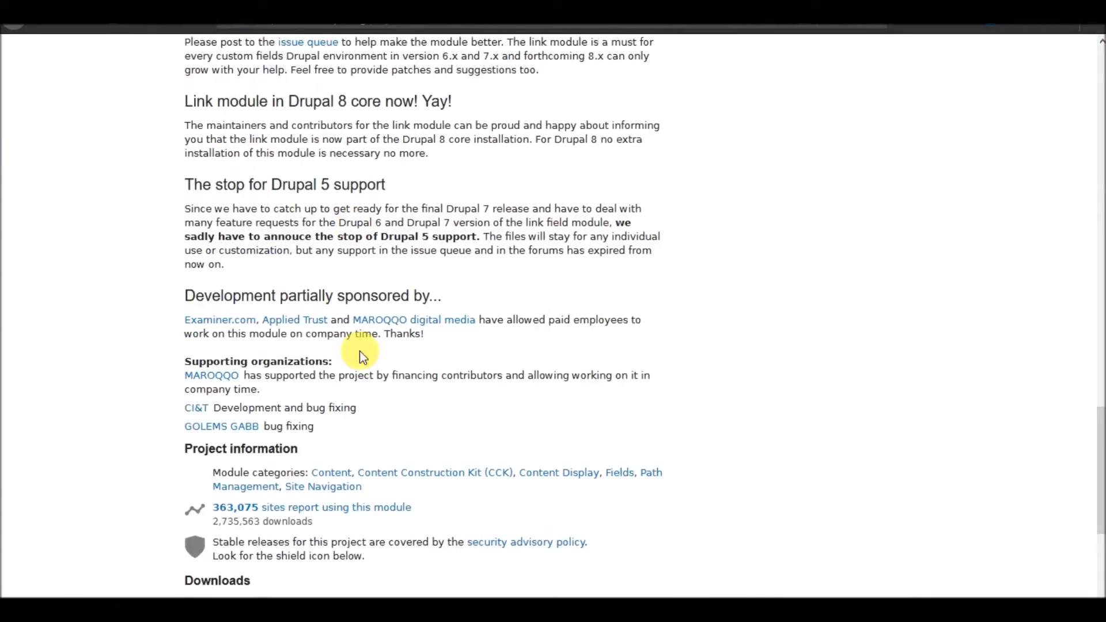
right_click(248, 309)
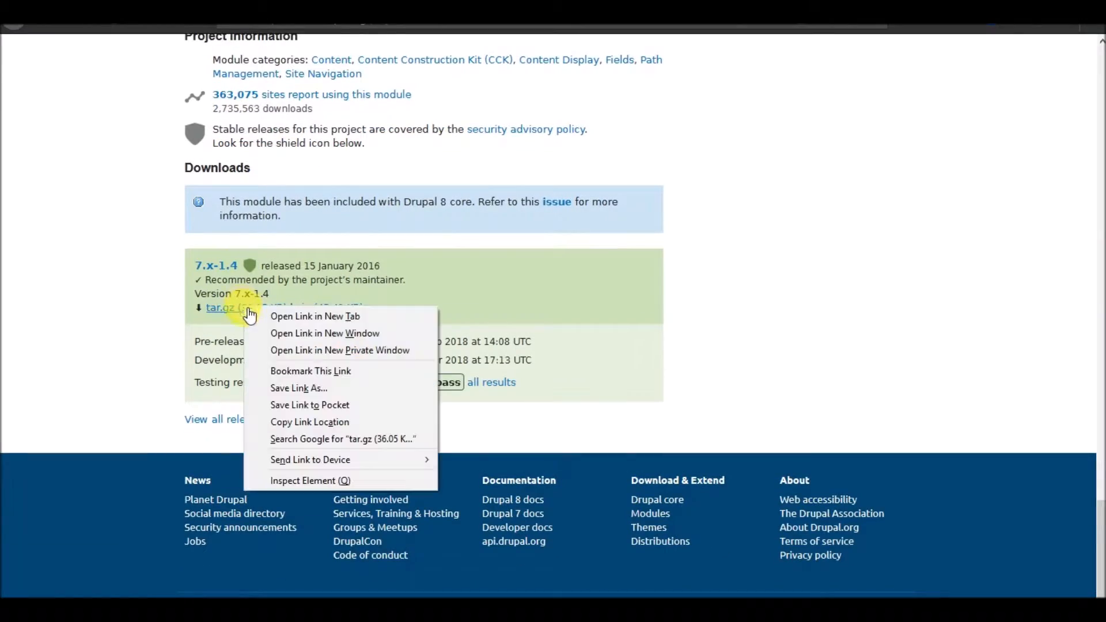
click(293, 422)
Paste the copied module URL into the Install new module page's URL field.
click(362, 8)
mouse_move(377, 45)
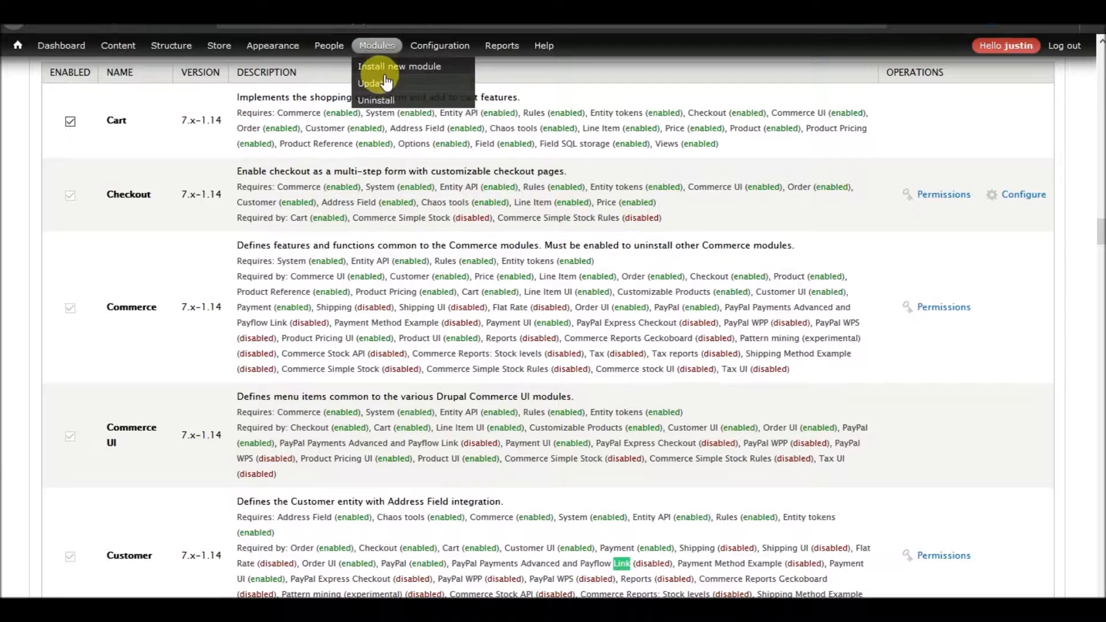
click(406, 65)
click(284, 197)
key(ctrl+v)
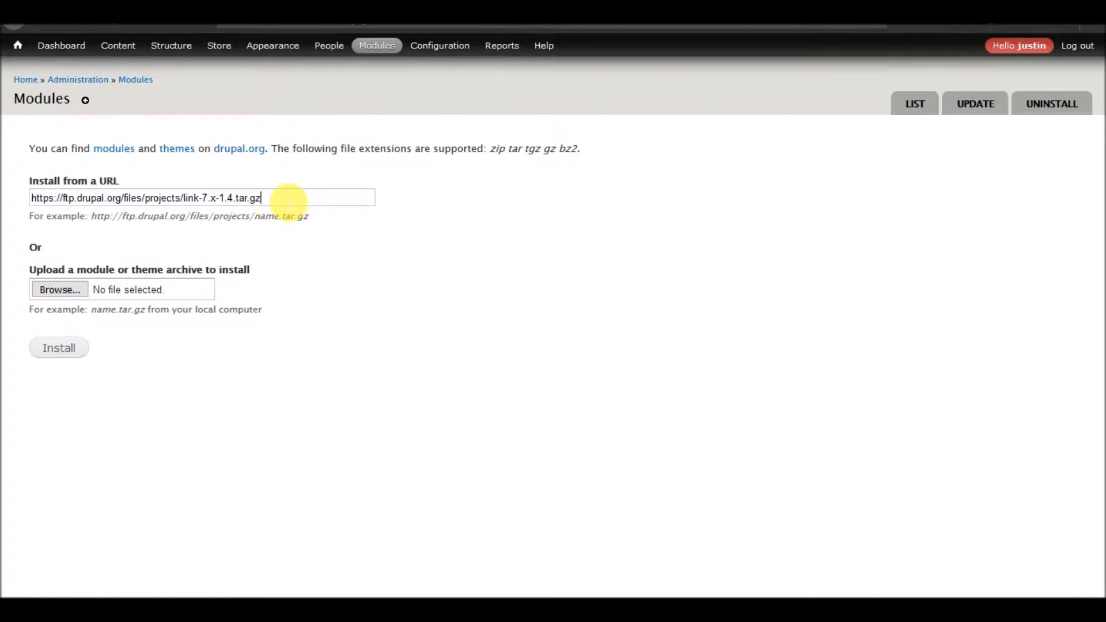
Install the Link module from the pasted URL, then enable Link in the Modules list and save the configuration.
click(52, 361)
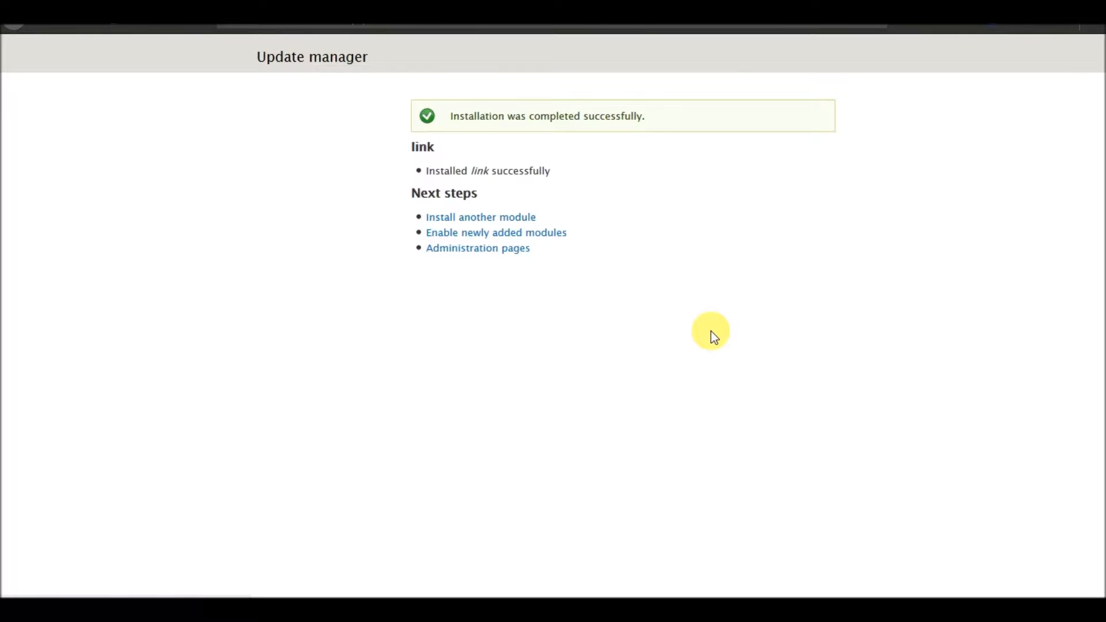
text(link)
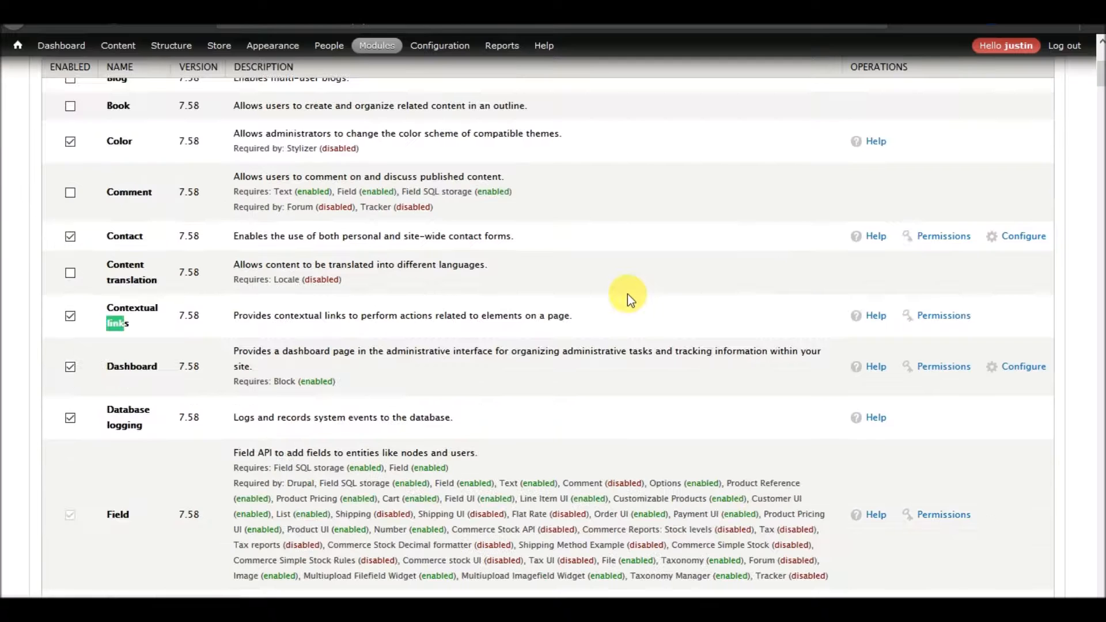
key(Return)
key(Return)
key(Return)
key(Return)
key(Return)
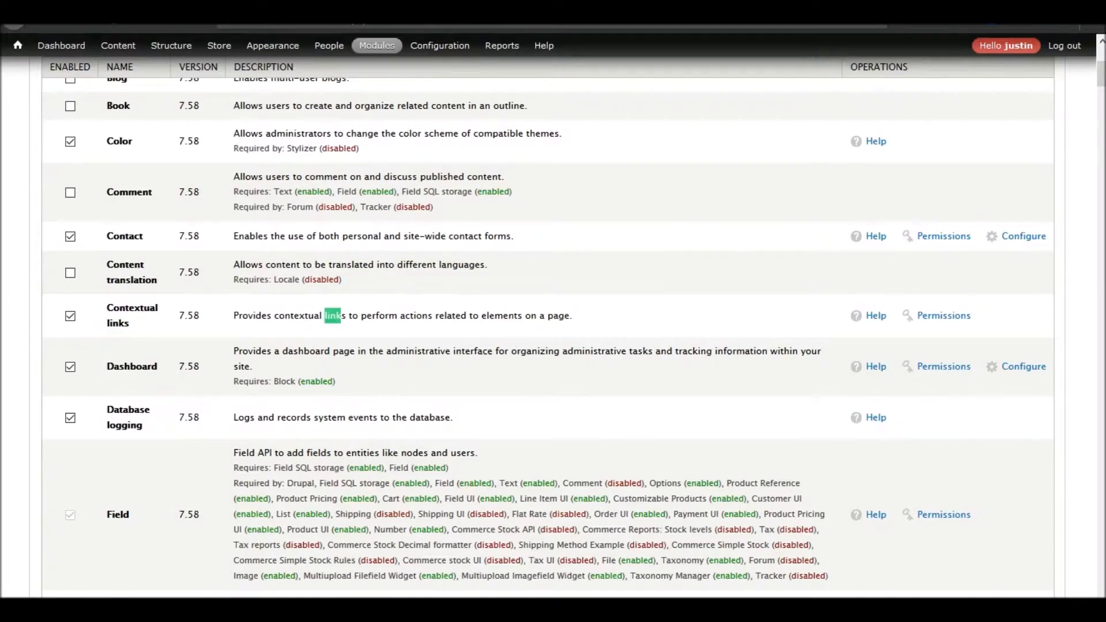
key(Return)
key(Return)
key(Return)
key(Return)
key(Return)
key(Return)
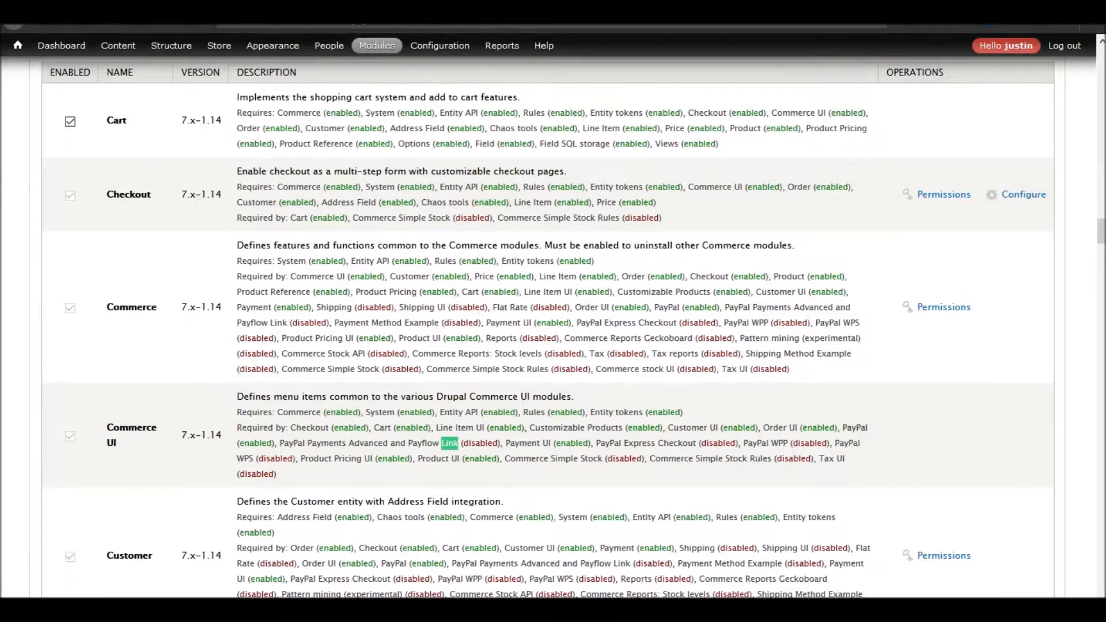
key(Return)
key(Return)
key(Return)
key(Return)
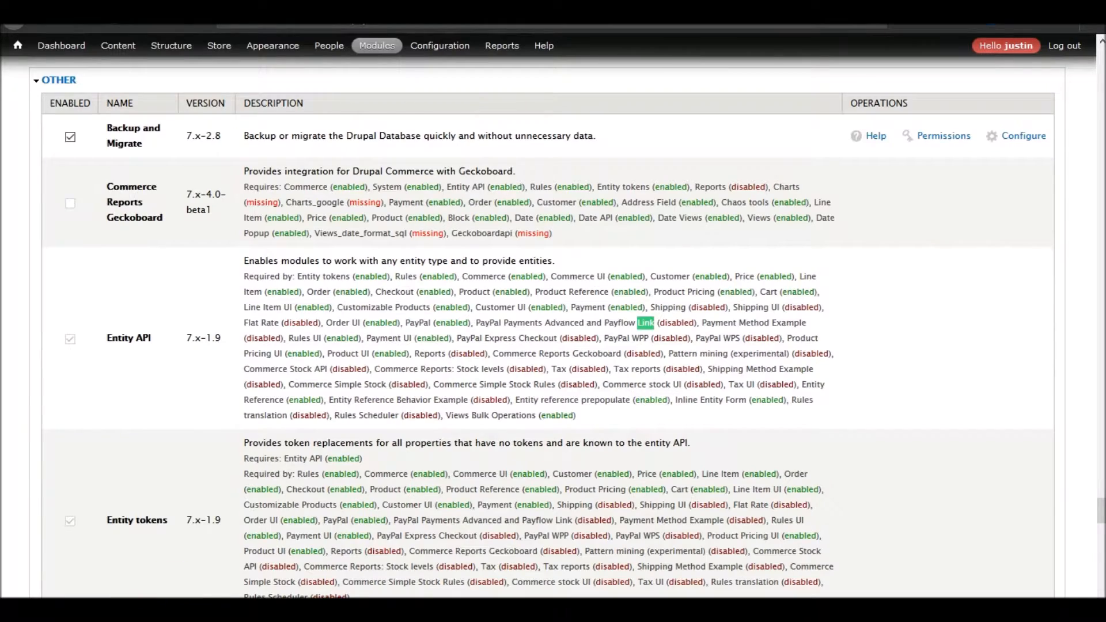
key(Return)
key(Return)
click(70, 324)
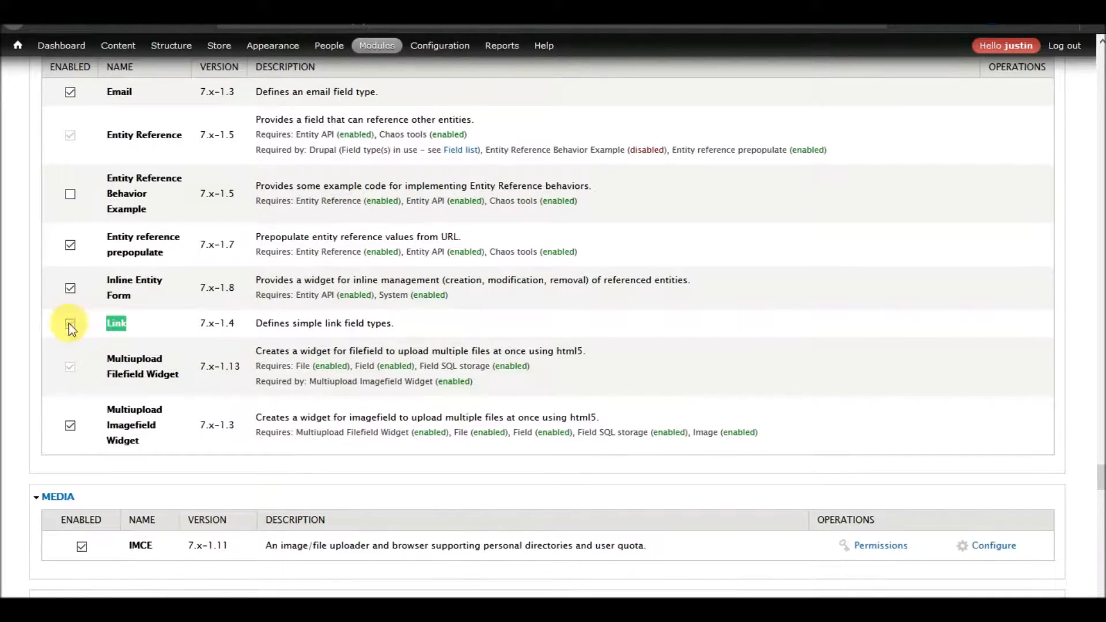
scroll(302, 327, down, 20)
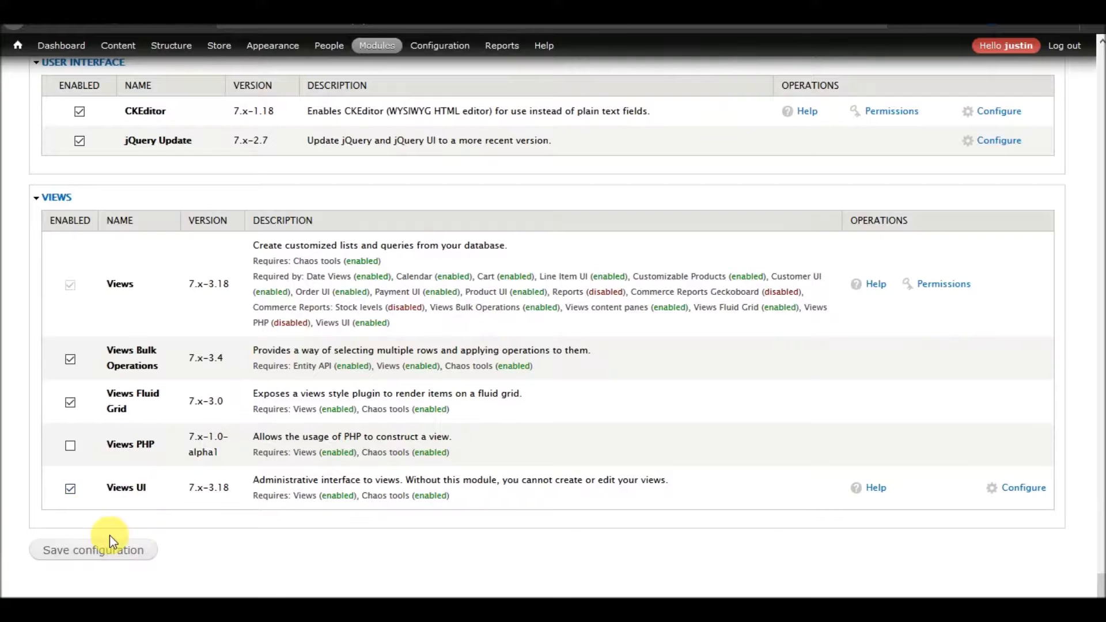
click(99, 552)
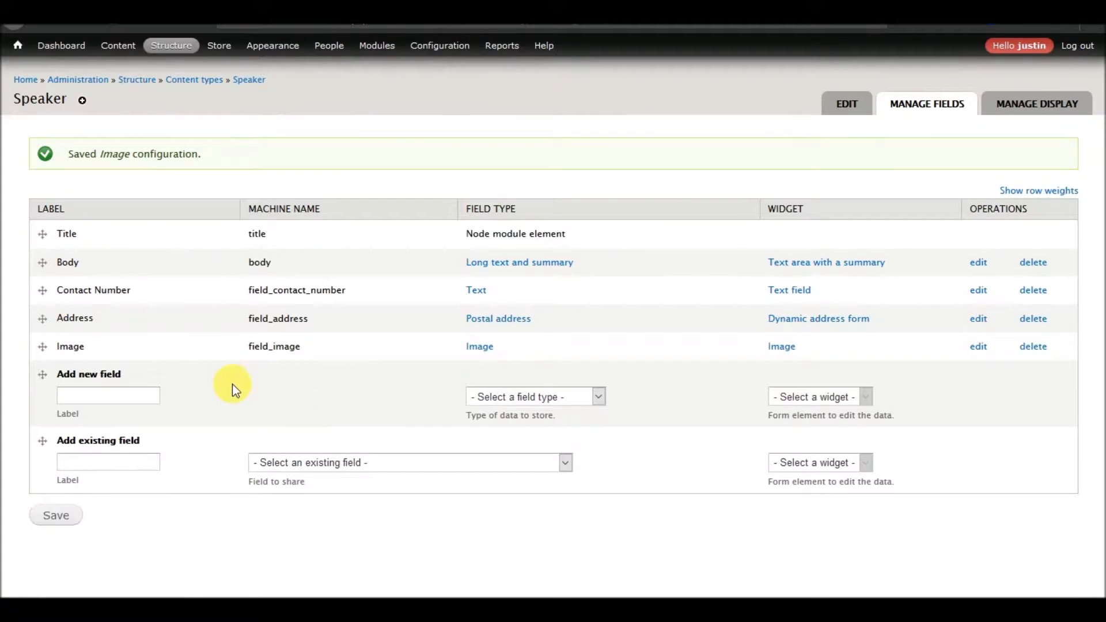
Add a new Link field labelled URL to the Speaker content type and save its field settings.
right_click(232, 383)
click(316, 399)
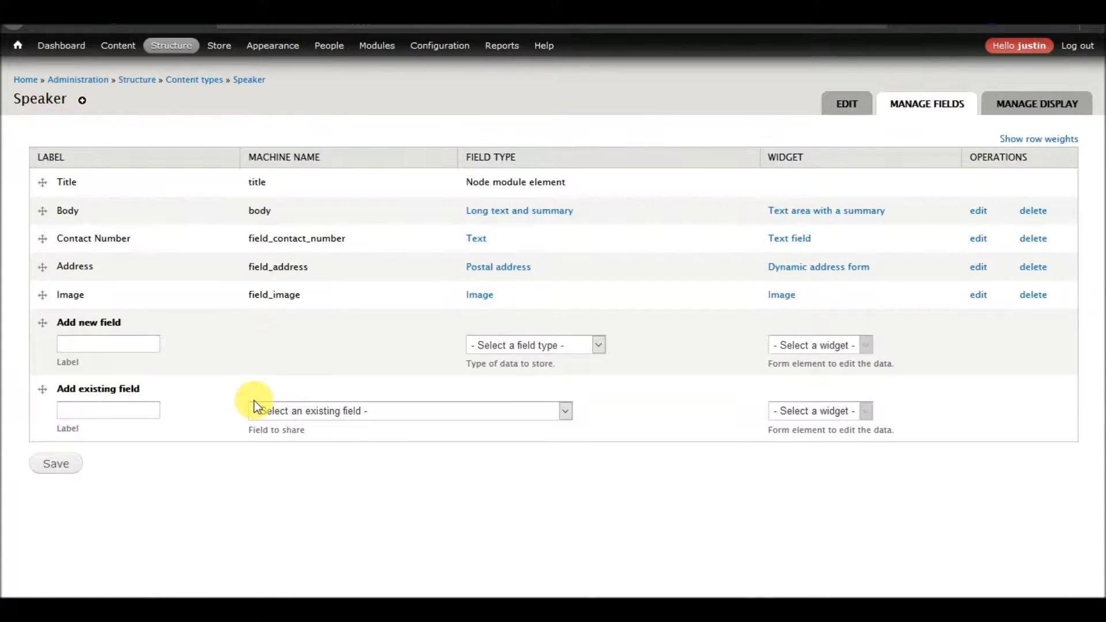
click(547, 345)
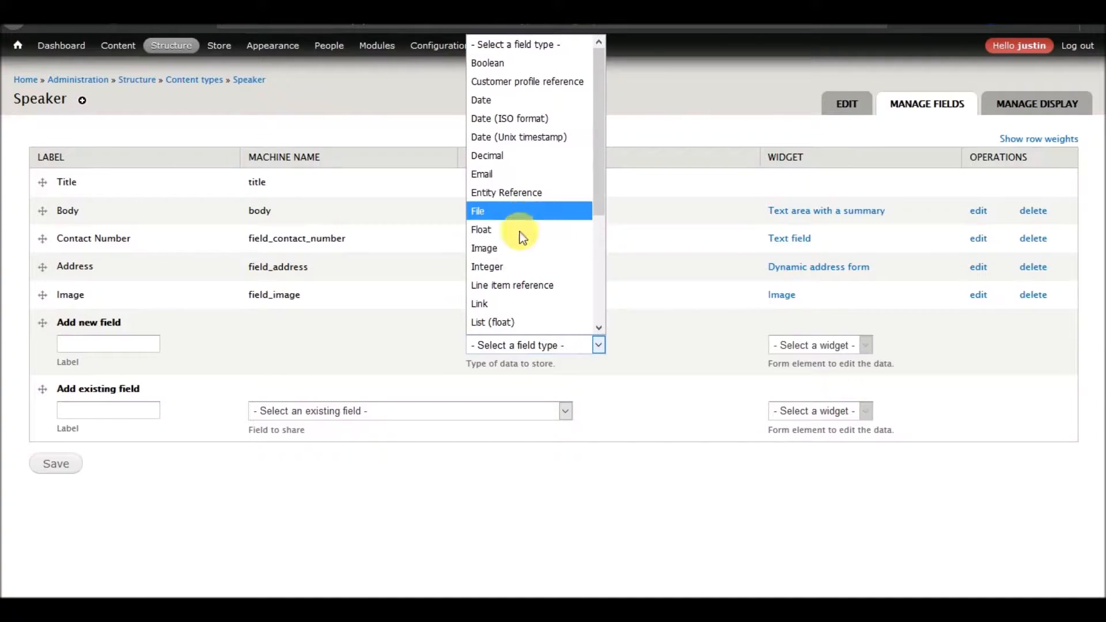
click(502, 303)
click(137, 347)
text(URL)
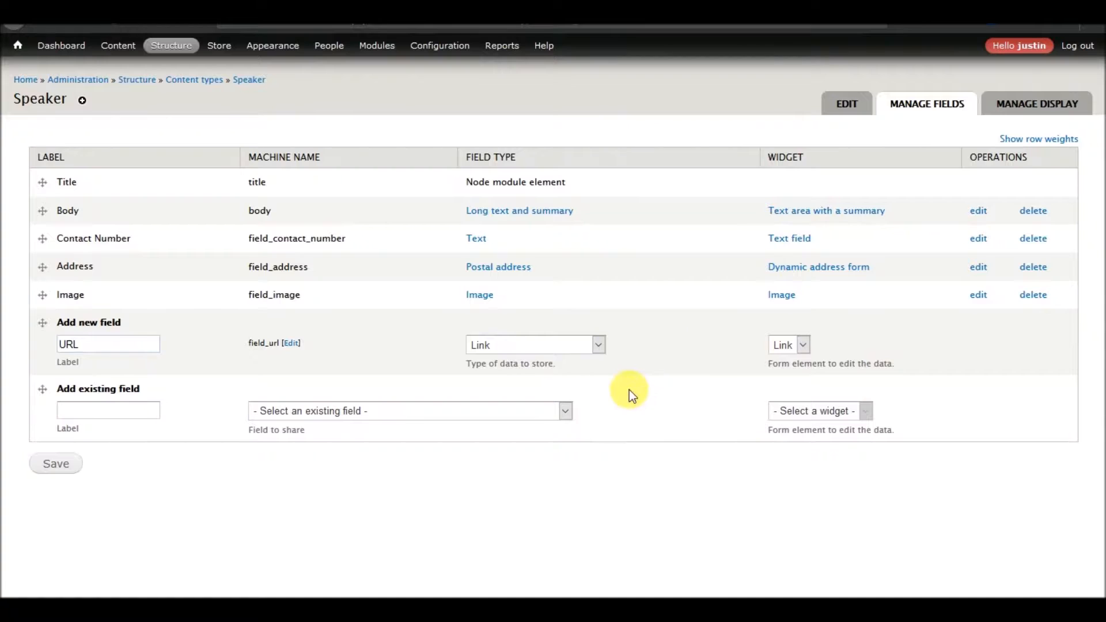
click(62, 470)
click(97, 258)
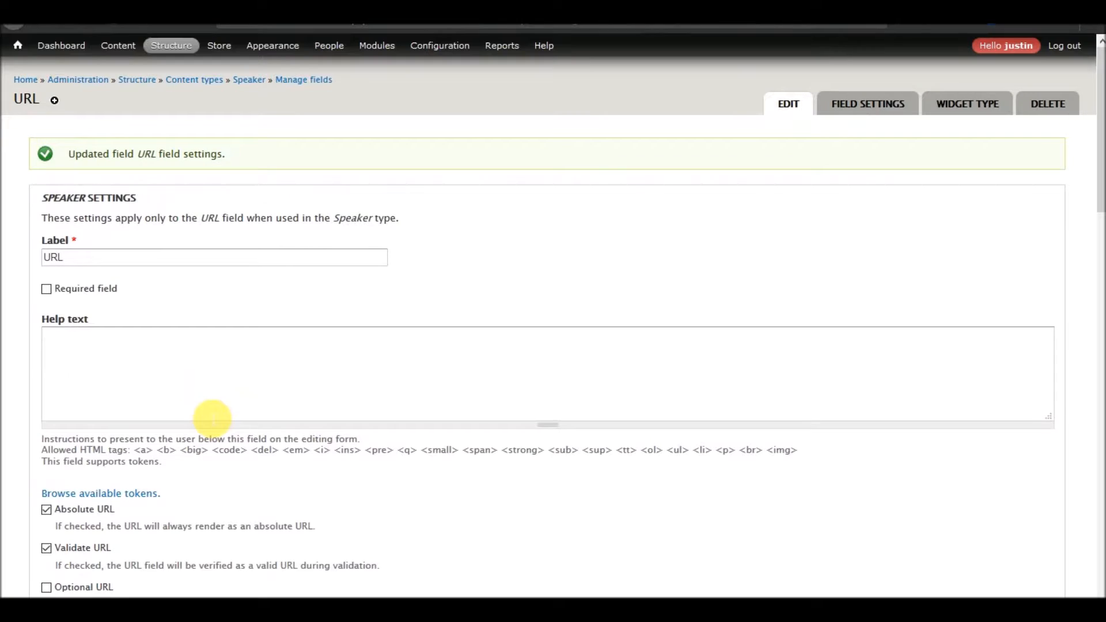
Set the URL field's link target to open links in a new window.
scroll(281, 357, down, 3)
scroll(280, 356, down, 3)
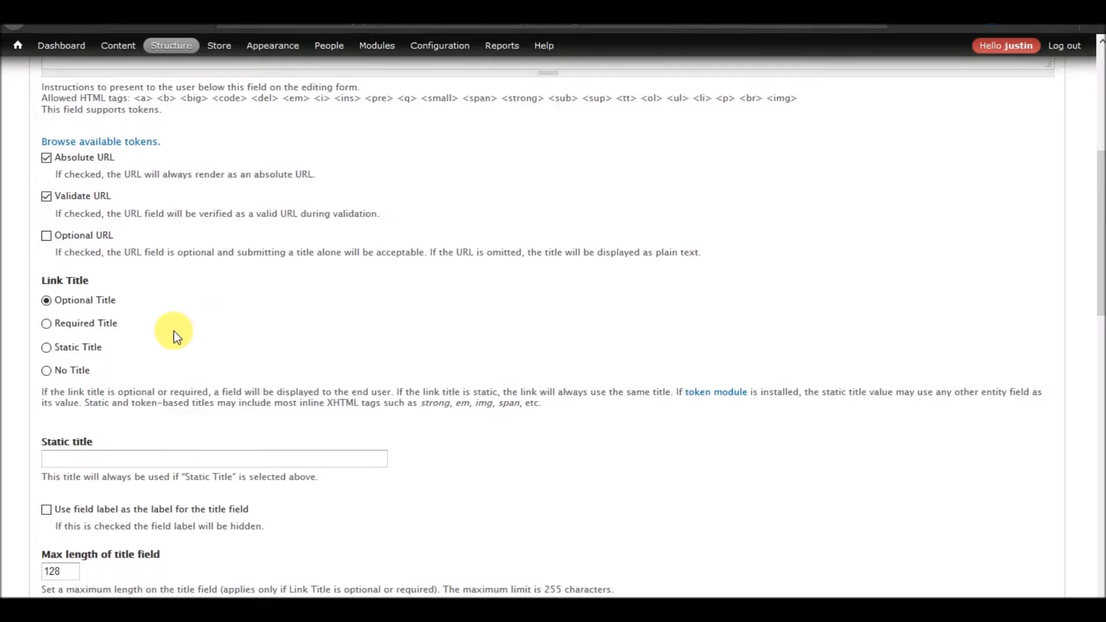
scroll(175, 332, down, 6)
scroll(175, 336, down, 3)
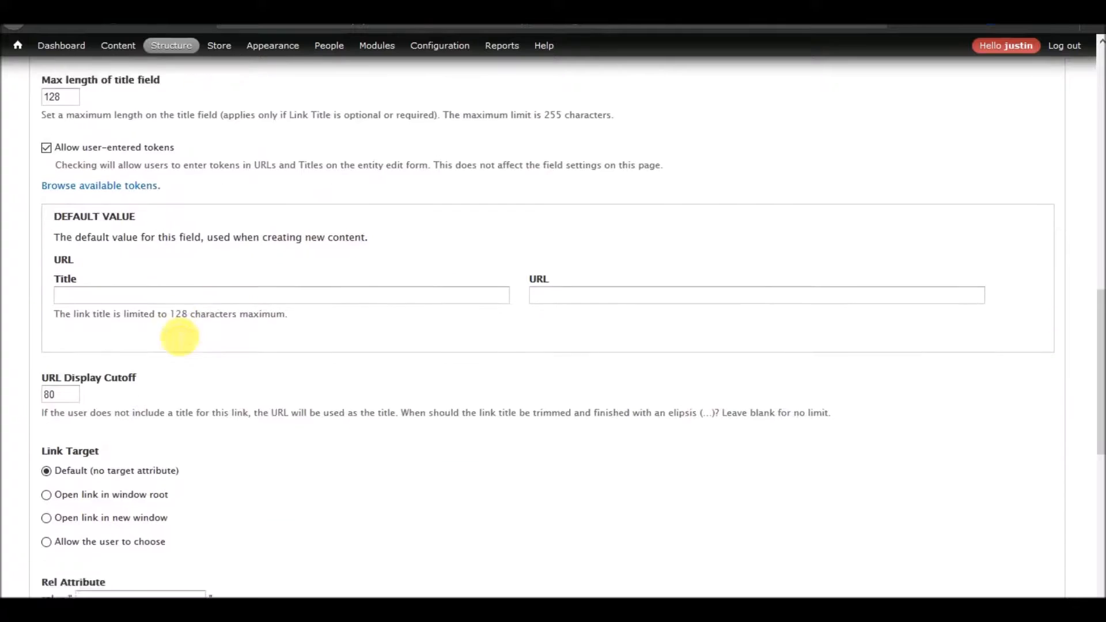
click(118, 468)
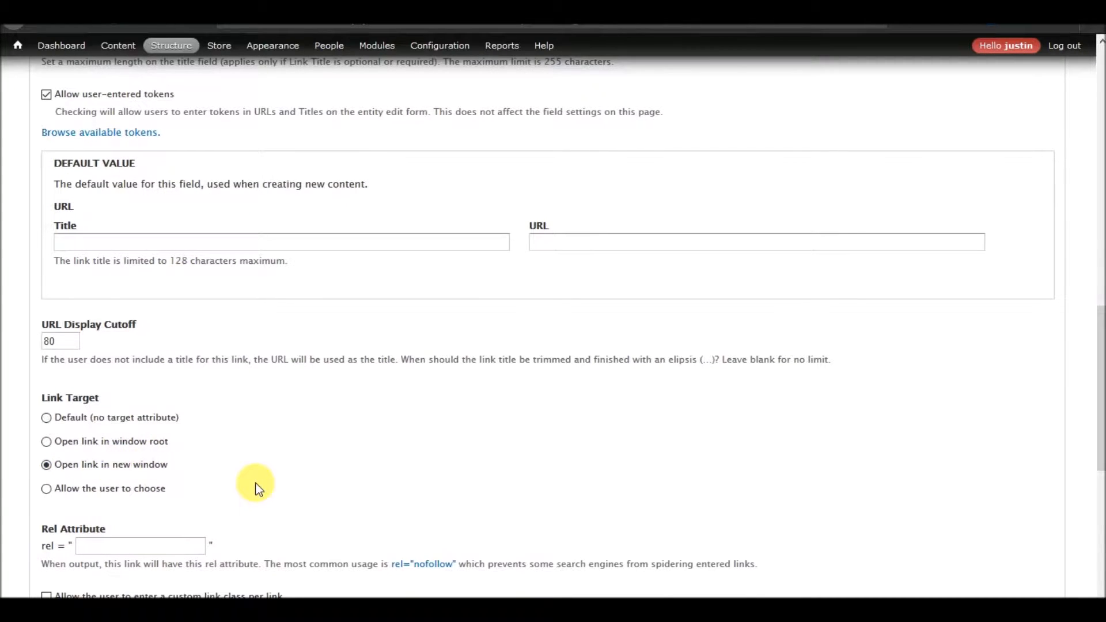
Set the URL field's number of values to Unlimited and save its settings.
scroll(254, 485, up, 5)
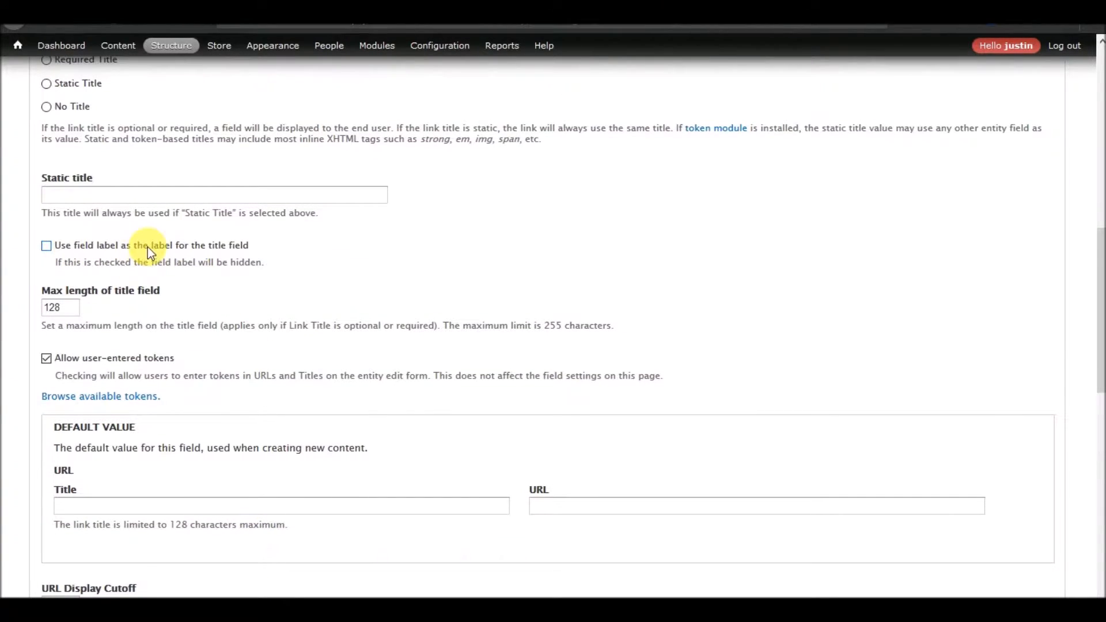
scroll(272, 291, up, 1)
scroll(272, 288, up, 4)
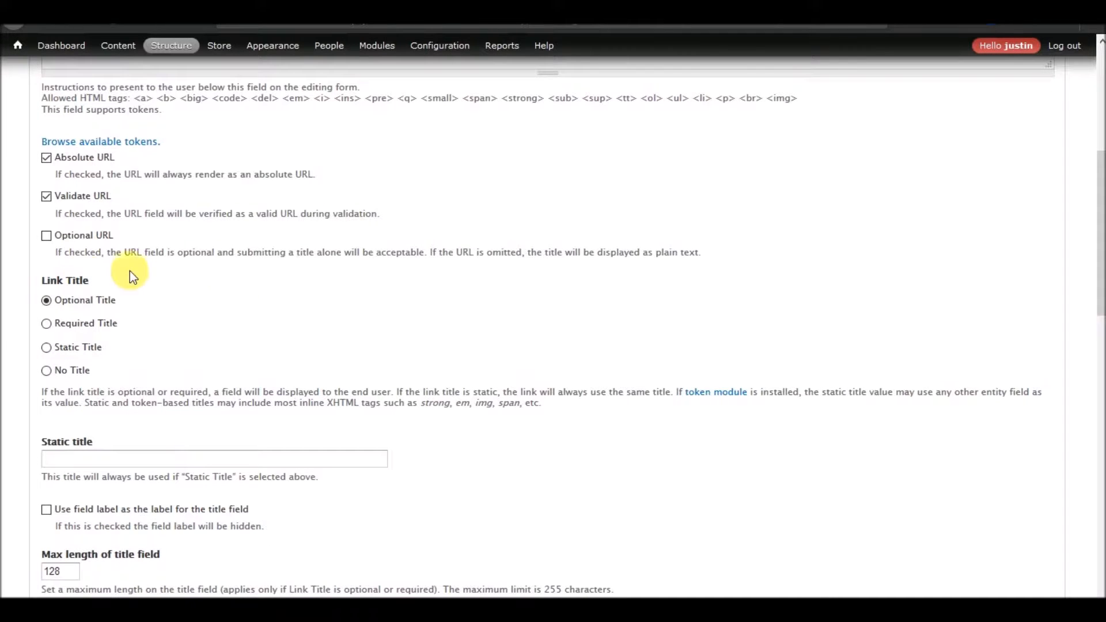
scroll(243, 247, down, 15)
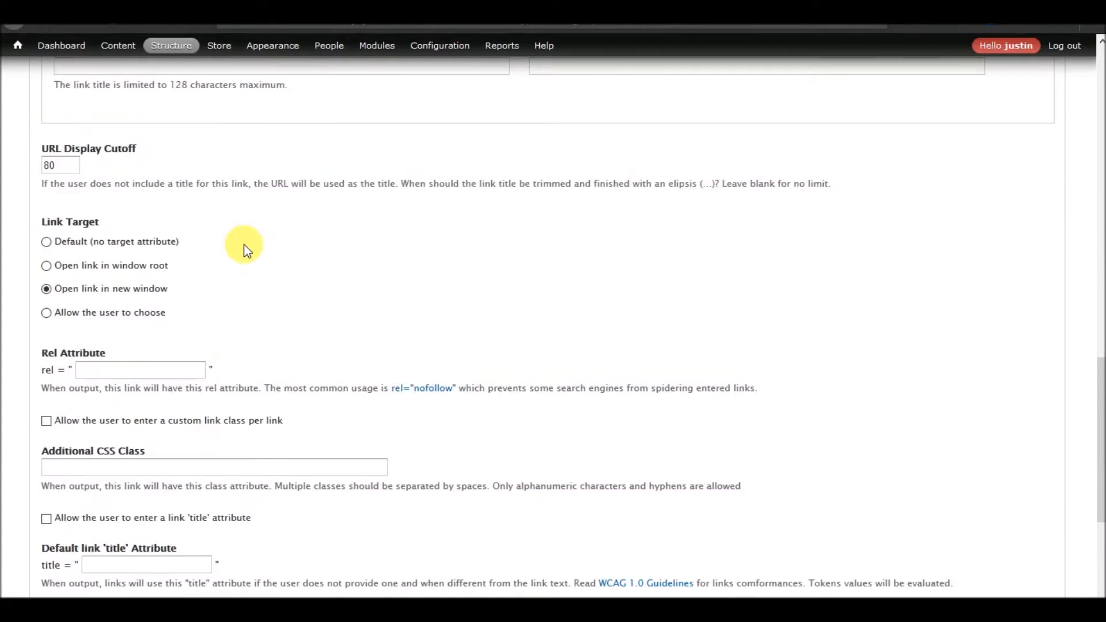
scroll(244, 245, down, 1)
scroll(247, 247, up, 6)
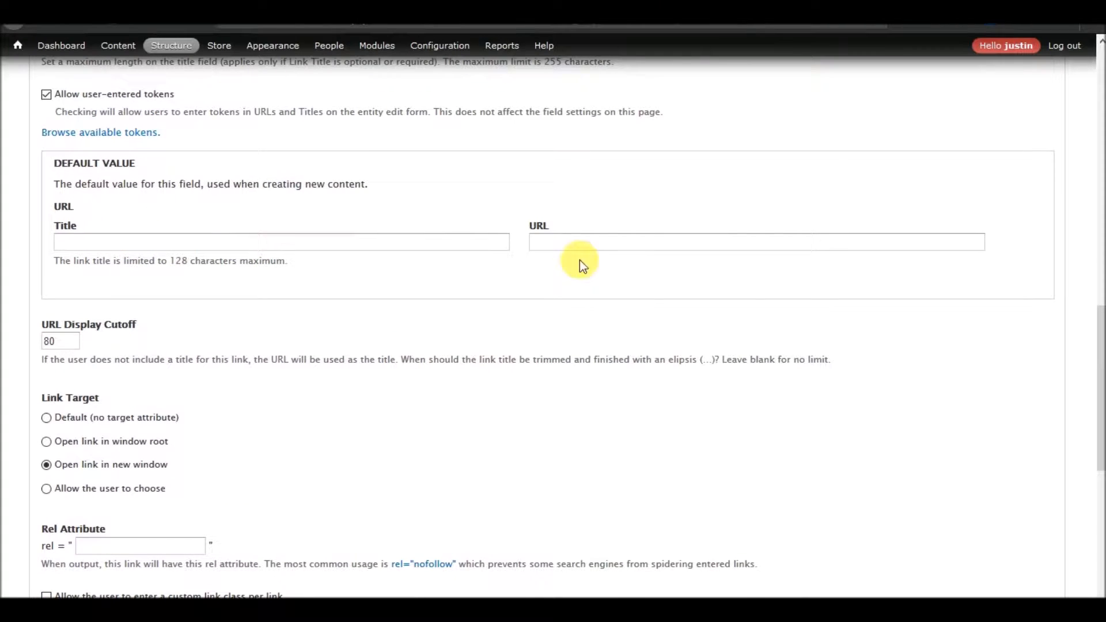
click(596, 251)
scroll(451, 320, down, 9)
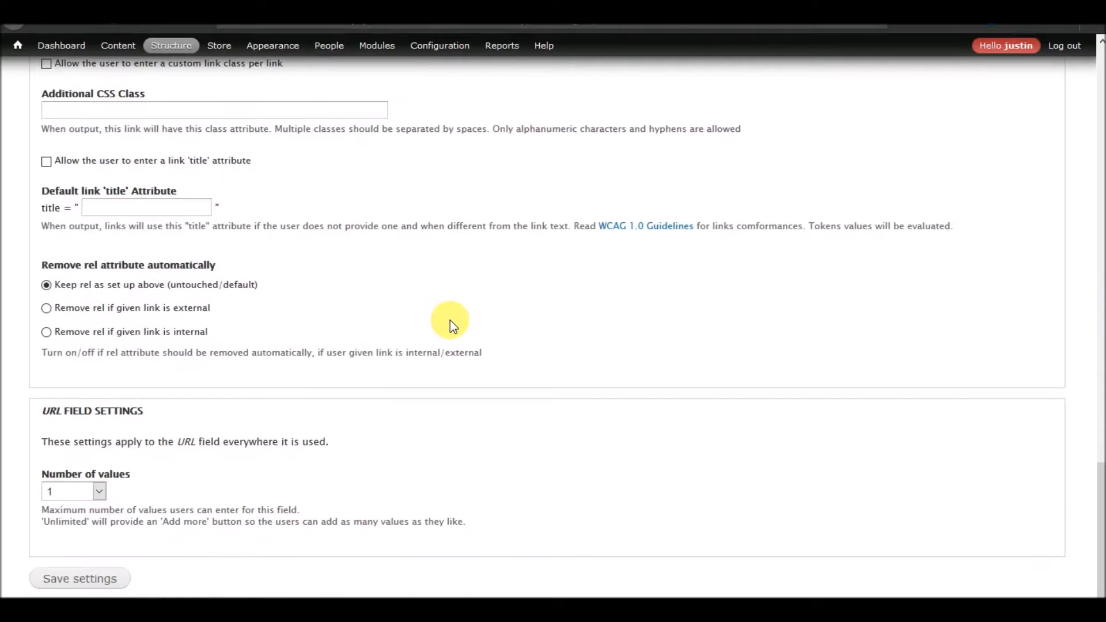
click(106, 497)
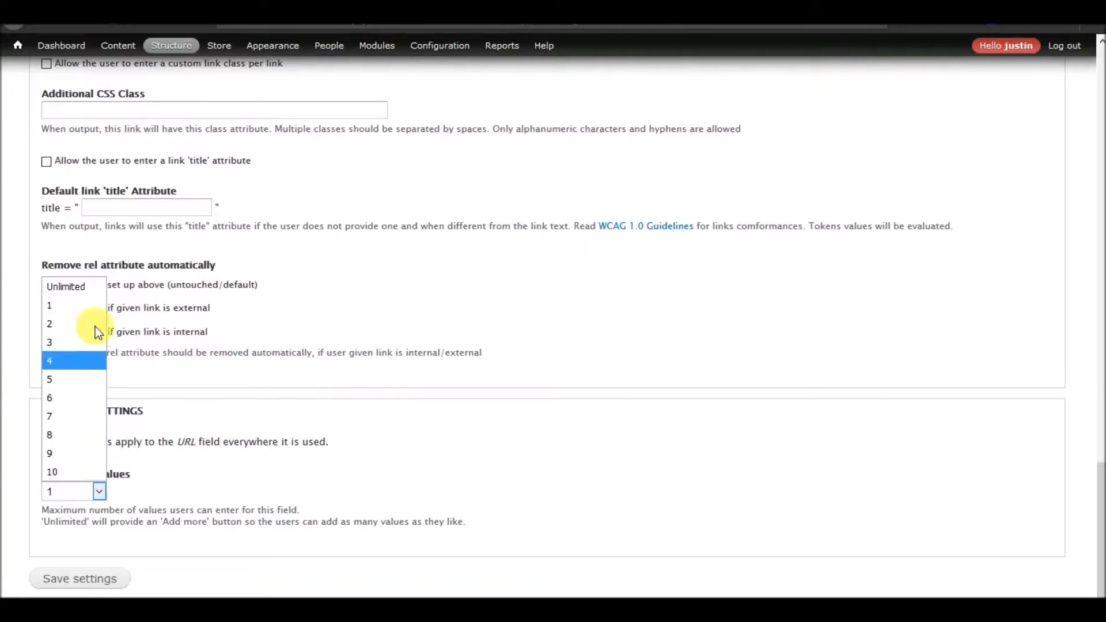
click(79, 286)
click(81, 578)
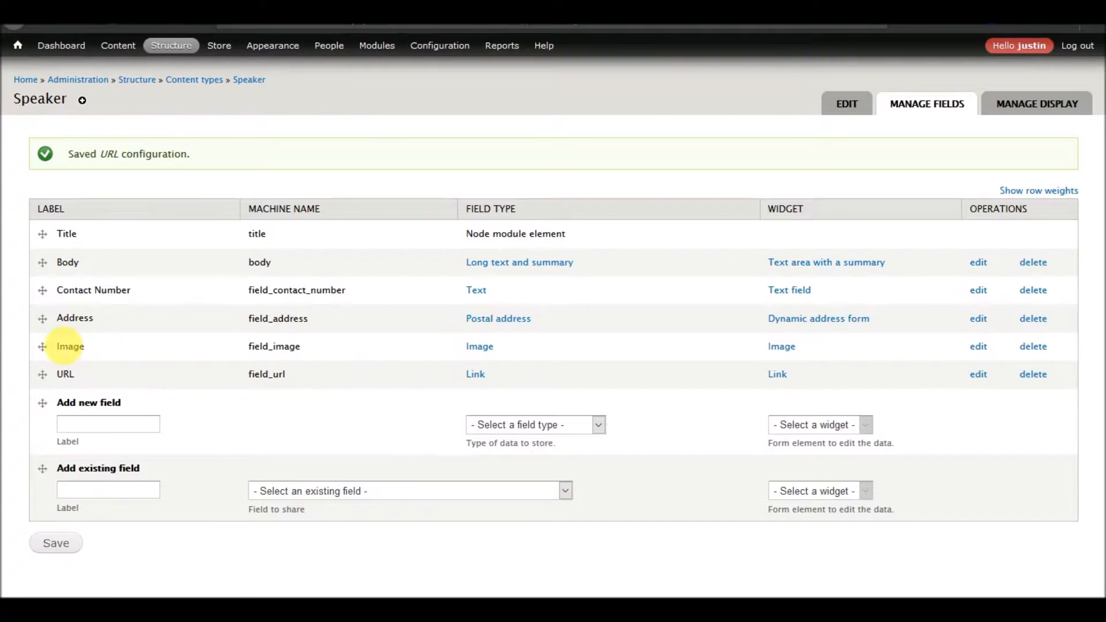
Reorder the Speaker fields to Image, Address, Contact Number, URL, Body.
drag(44, 319, 36, 301)
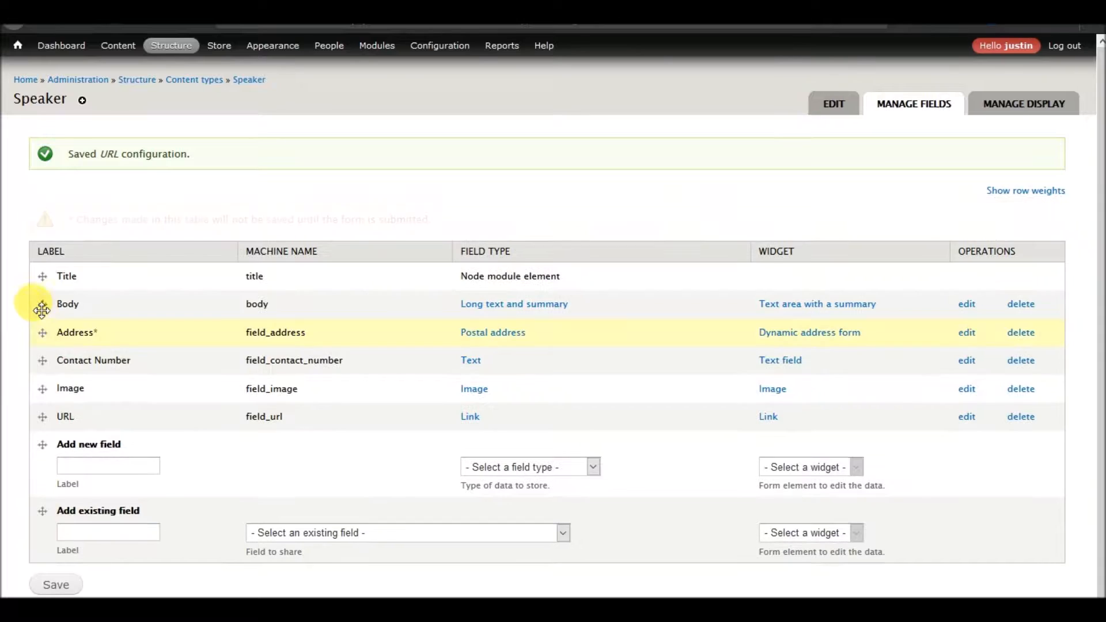
drag(42, 386, 43, 416)
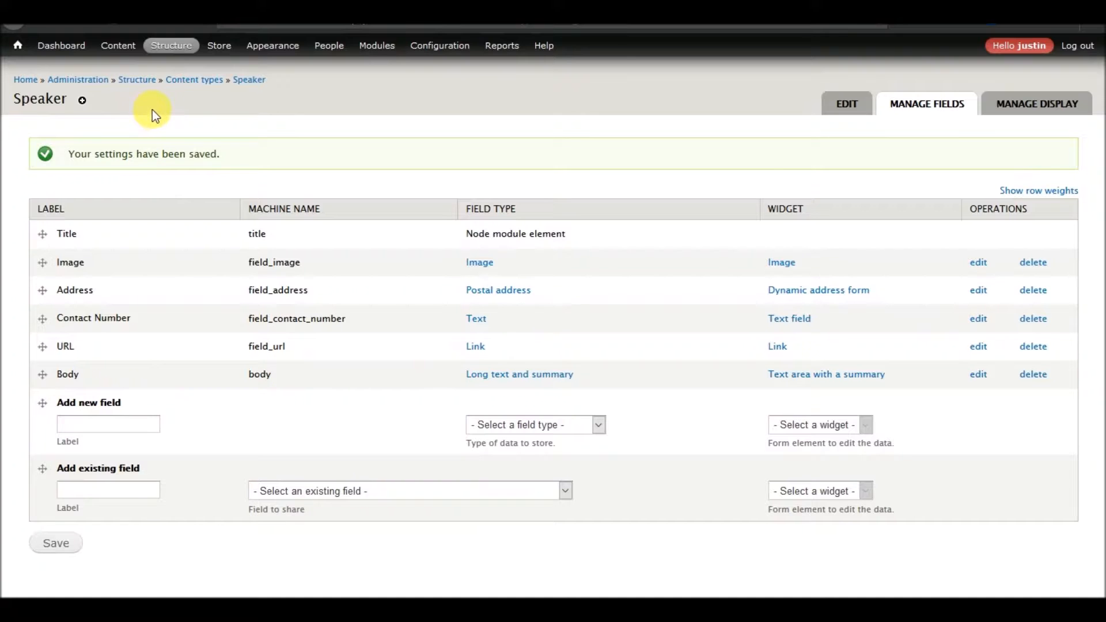
Add the existing Image field to the Sponsor content type.
click(202, 89)
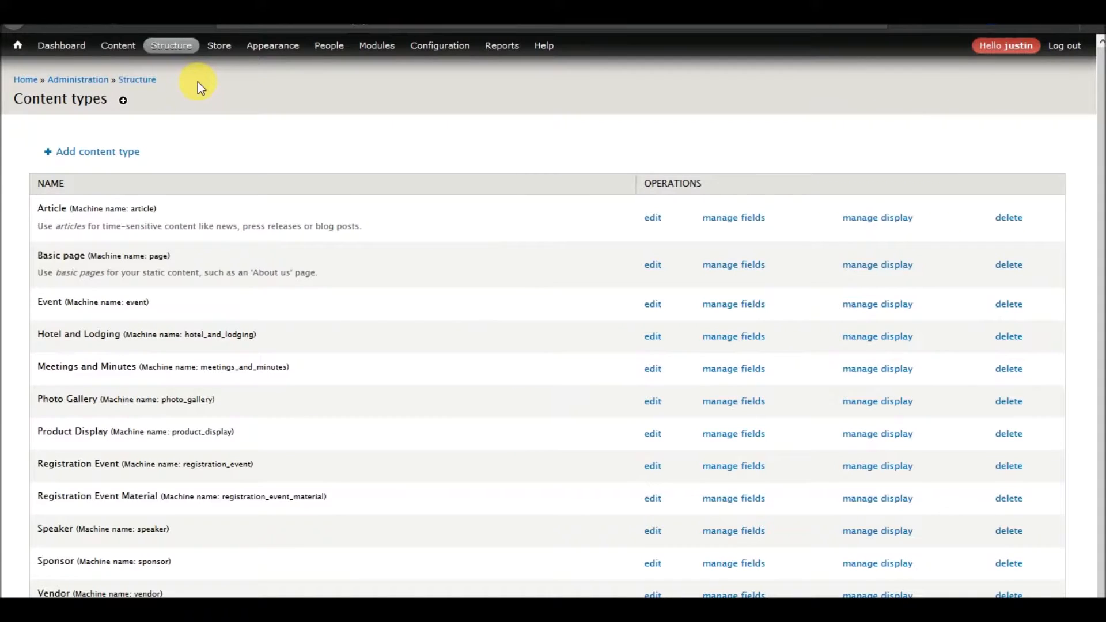
scroll(348, 319, down, 1)
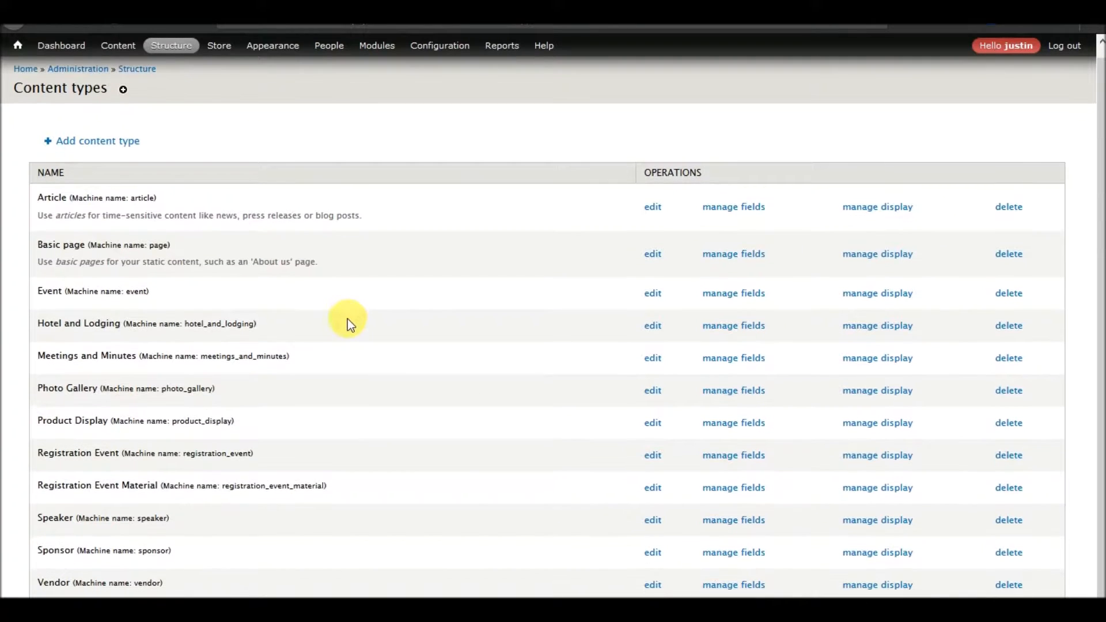
right_click(724, 553)
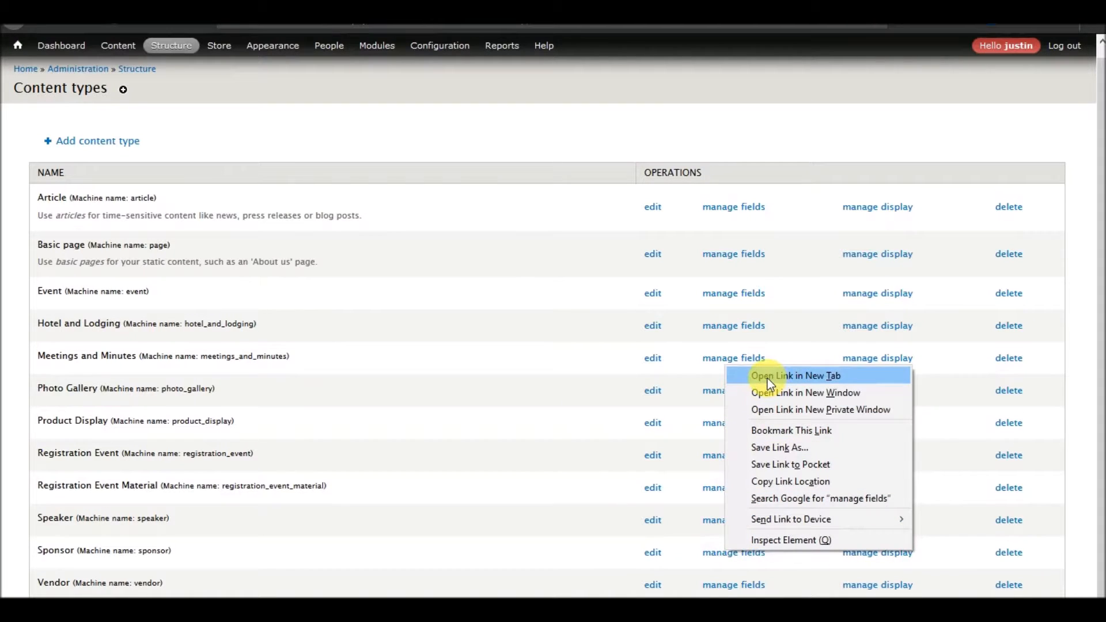
click(713, 554)
click(713, 554)
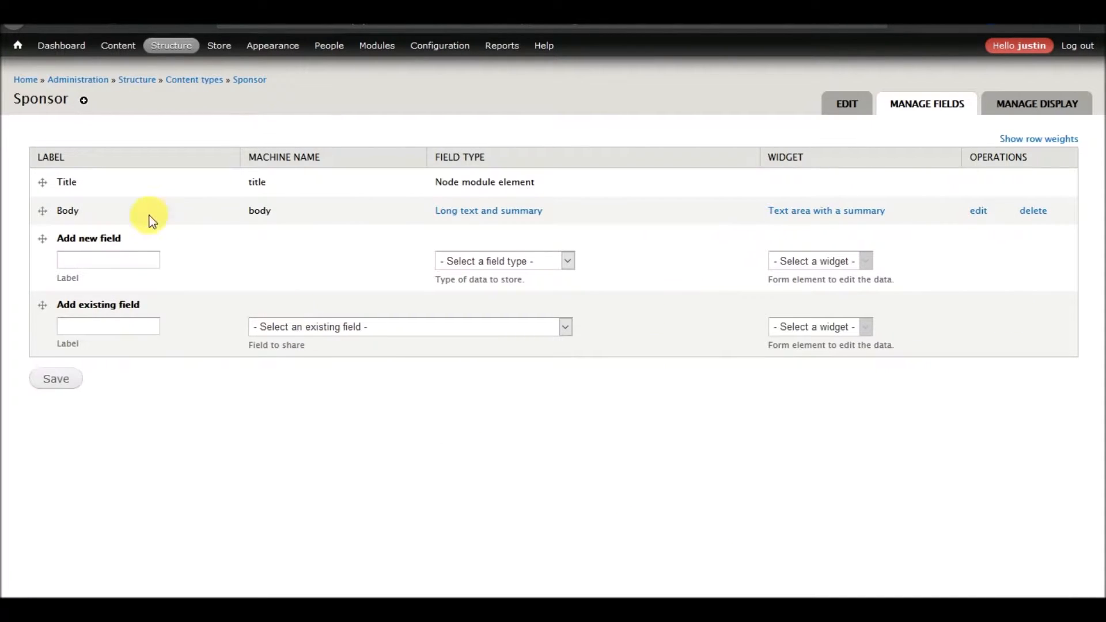
click(365, 328)
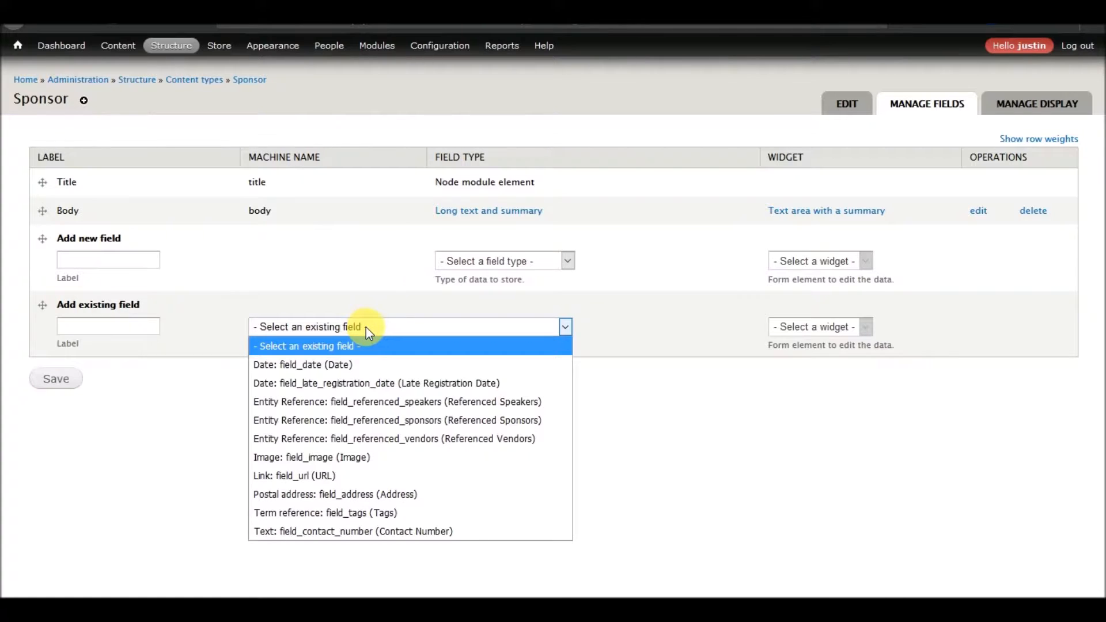
click(352, 457)
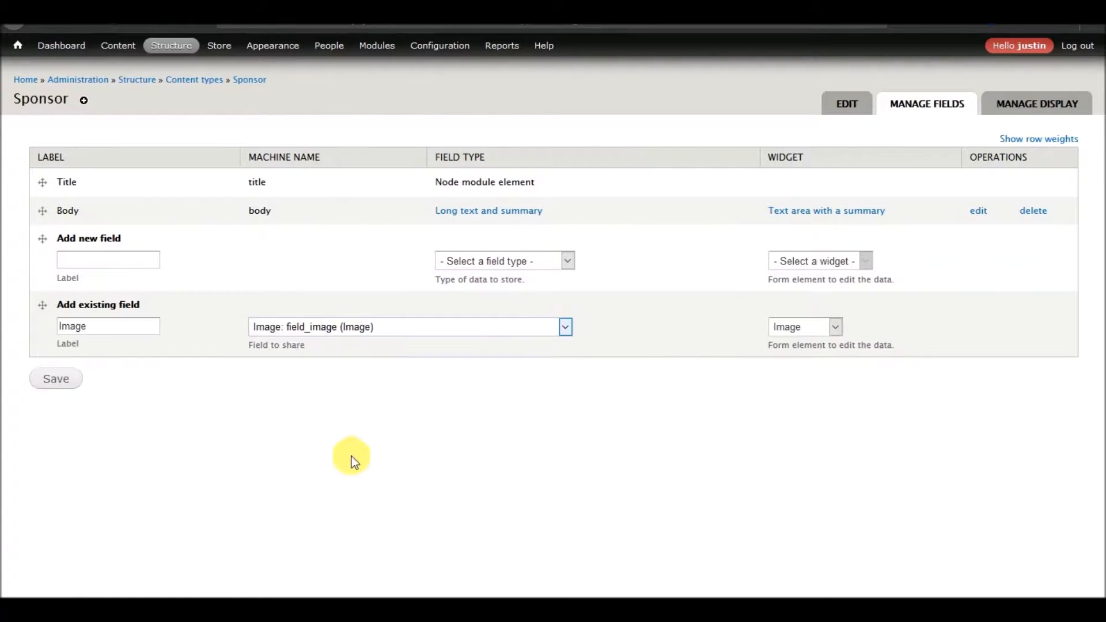
click(55, 380)
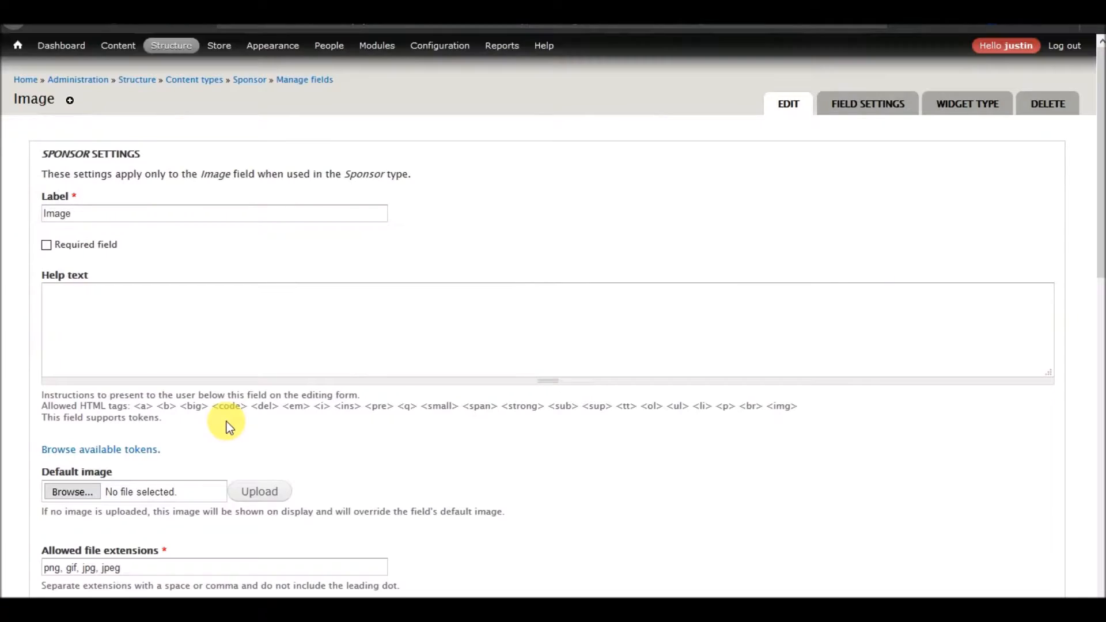
Set the Sponsor image field's file directory to sponsor-images.
scroll(227, 420, down, 5)
click(159, 290)
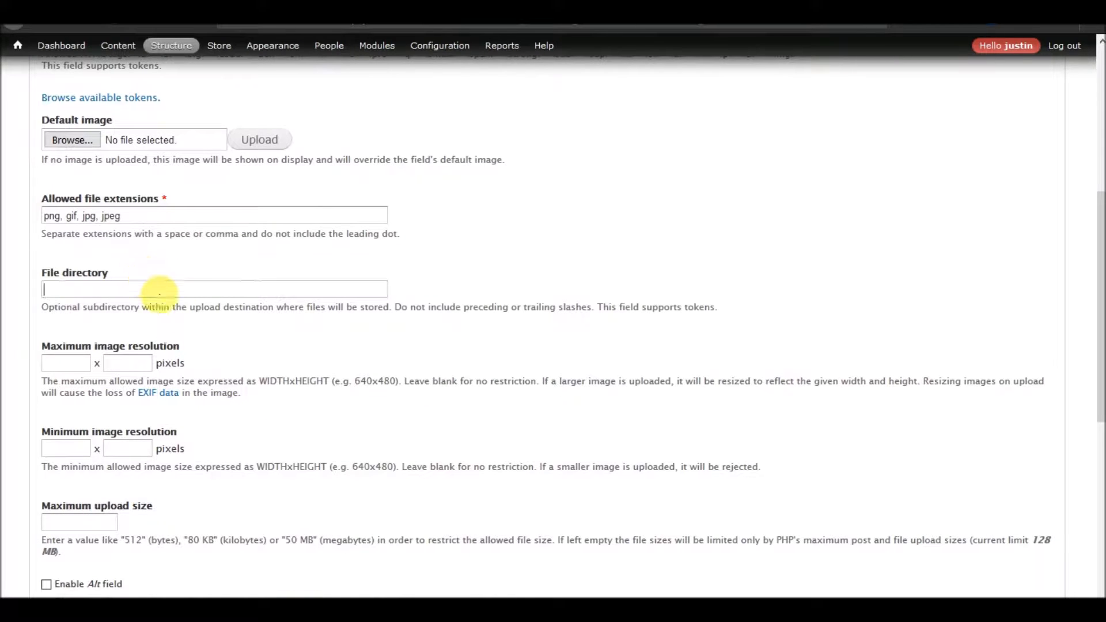
scroll(159, 294, up, 5)
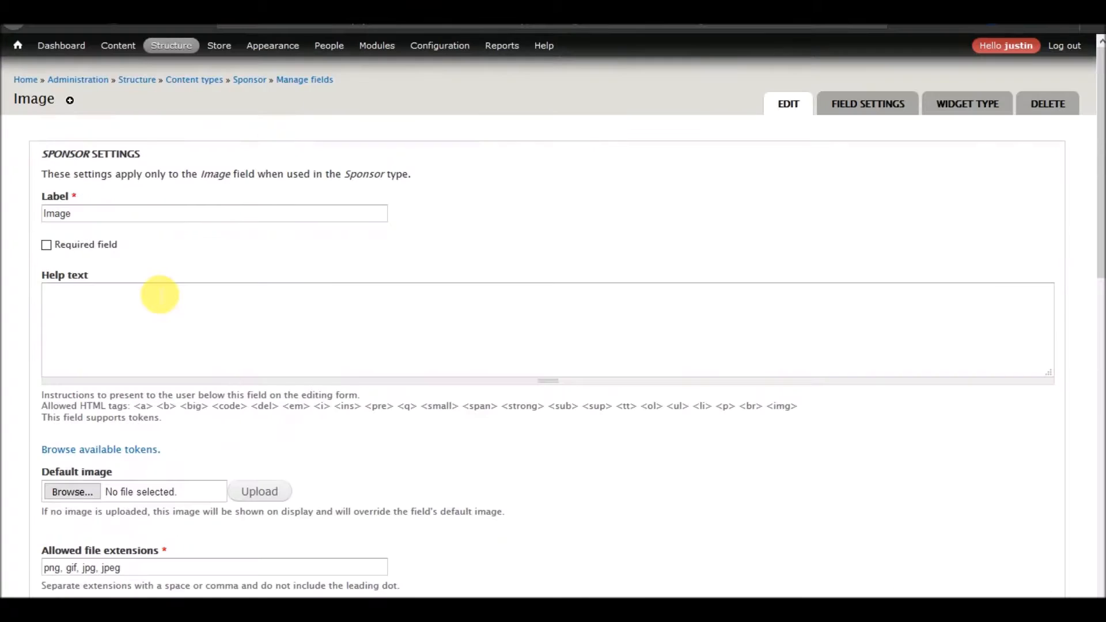
scroll(160, 295, down, 7)
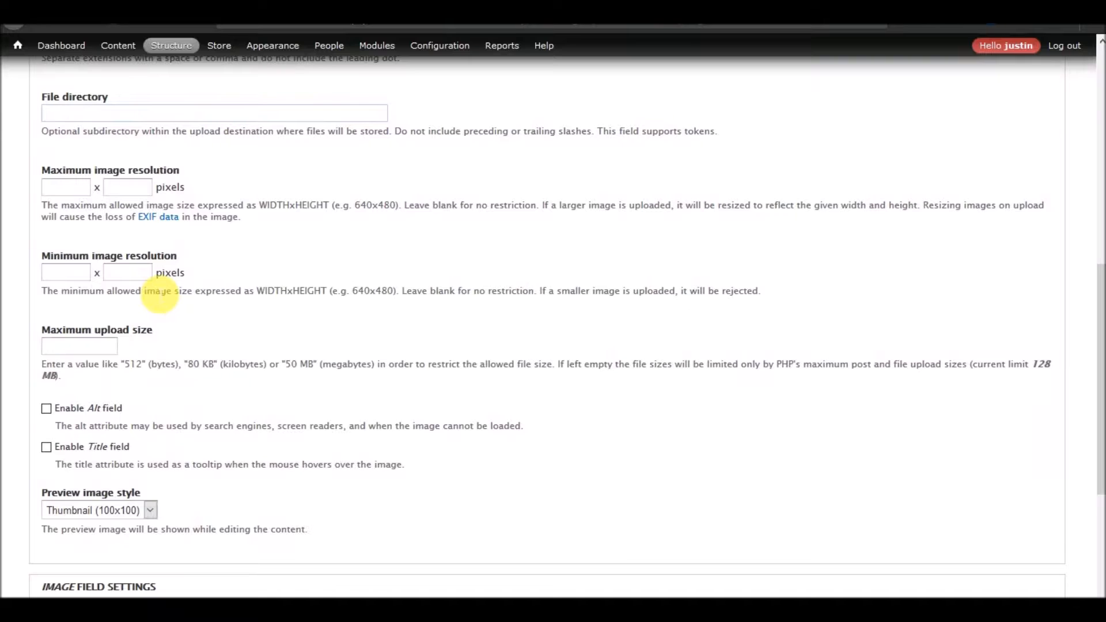
text(sponsor-images)
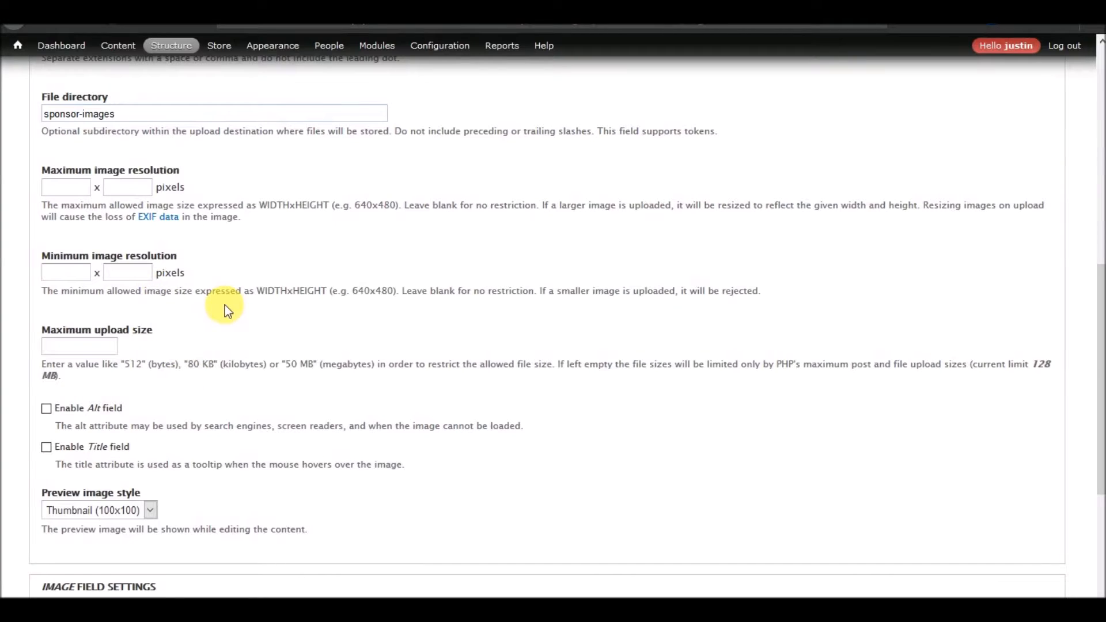
Enable the Alt and Title fields for the Sponsor image field and save its settings.
scroll(222, 309, down, 1)
click(74, 324)
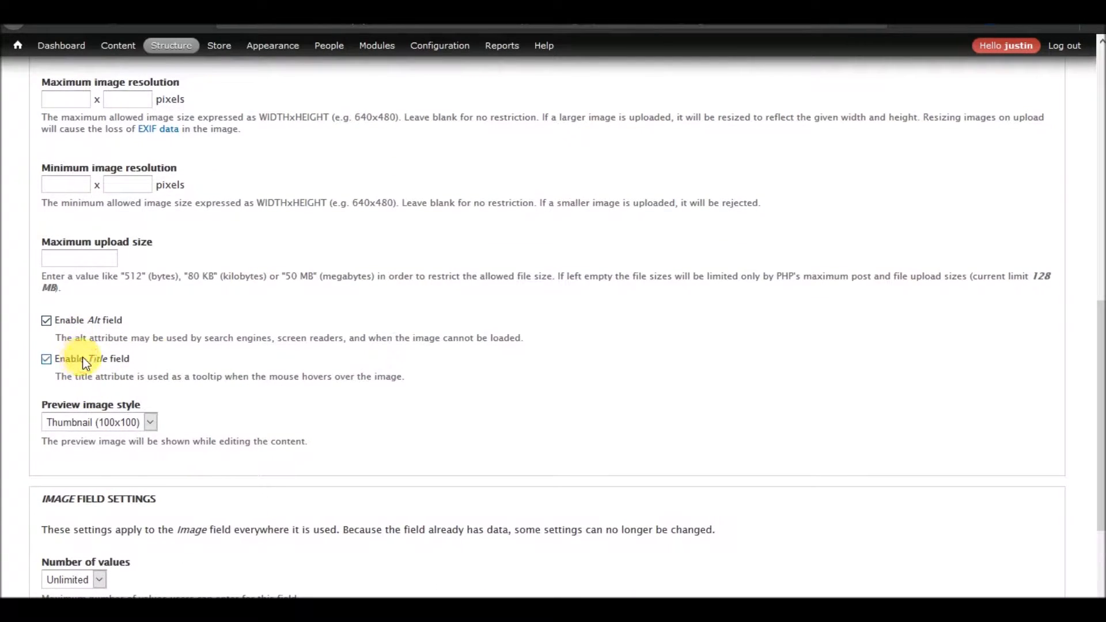
scroll(173, 360, down, 3)
scroll(161, 391, up, 9)
scroll(167, 394, up, 4)
scroll(150, 391, down, 15)
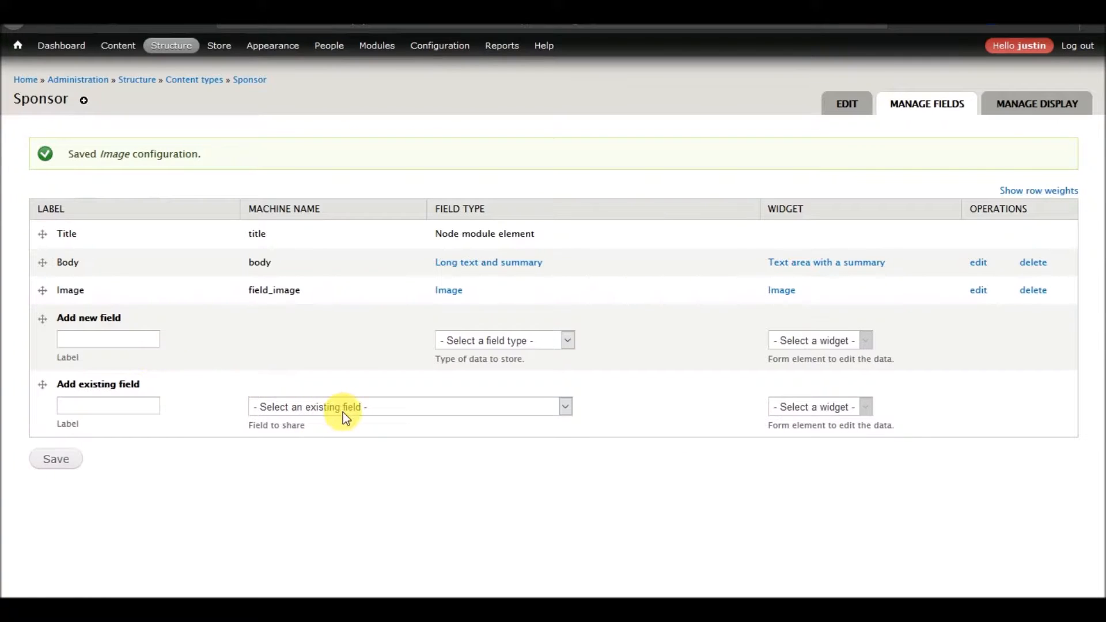
Add the existing URL link field to the Sponsor content type.
click(344, 410)
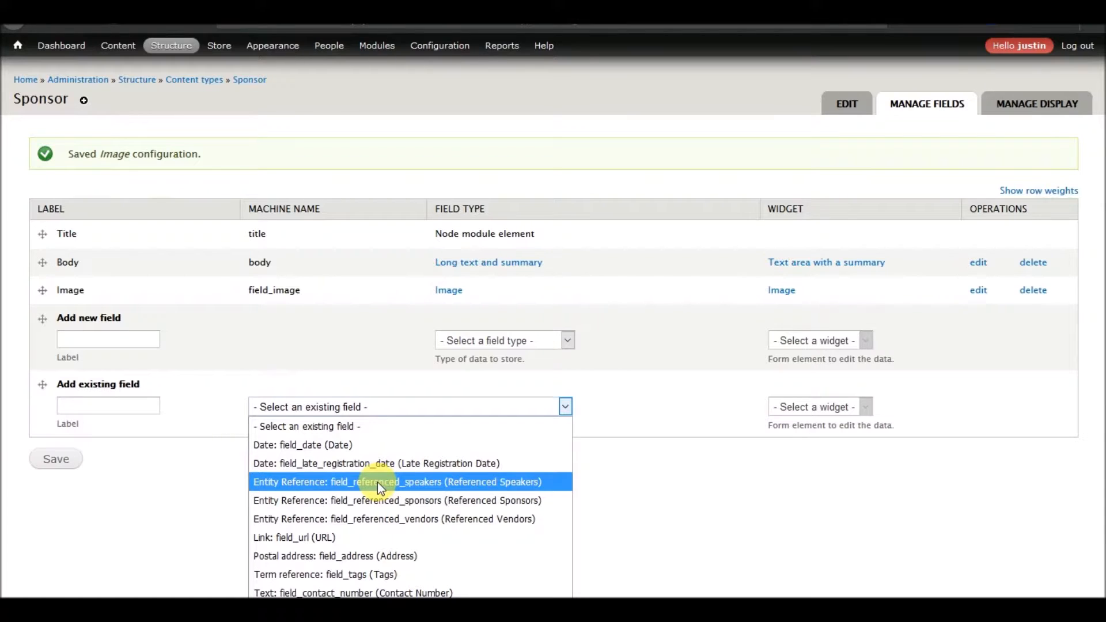
click(350, 536)
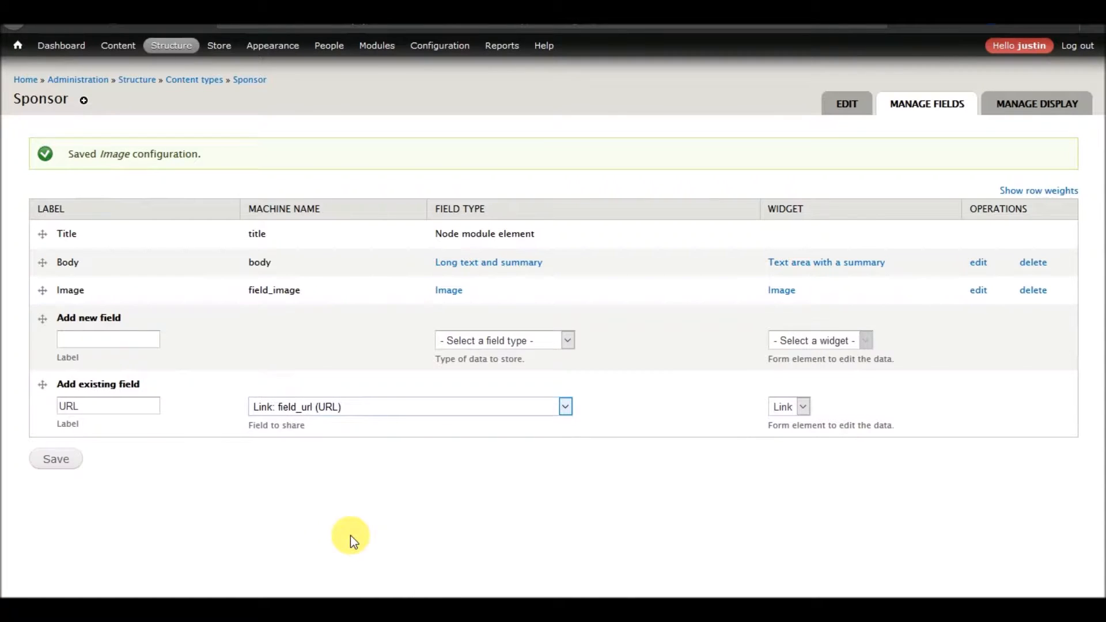
click(47, 464)
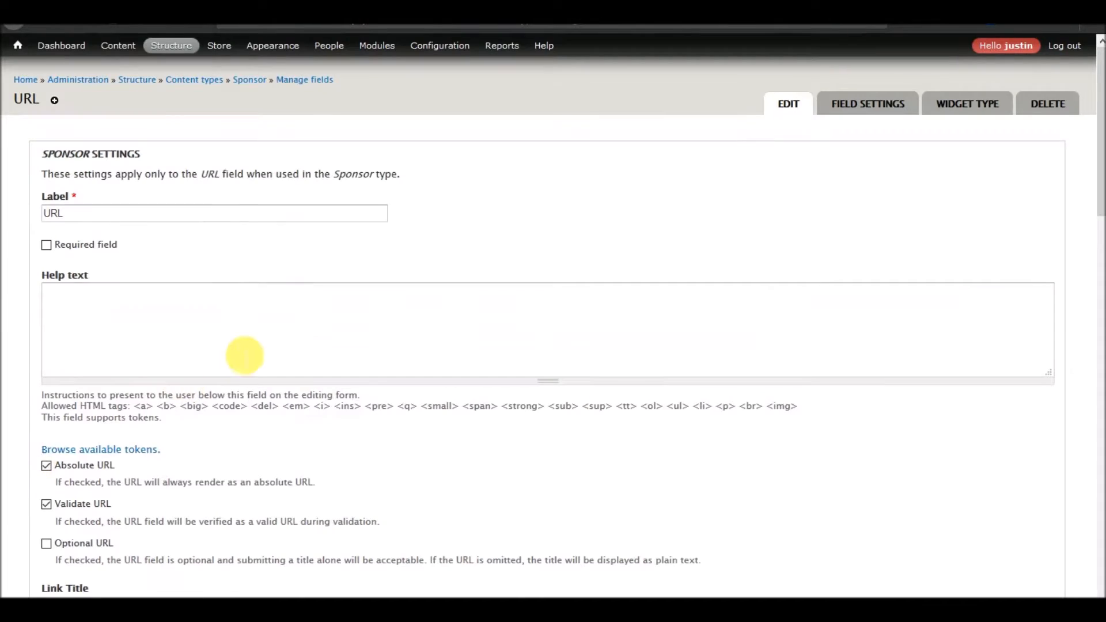
Set the Sponsor URL field's link target to open in a new window and save its settings.
scroll(242, 355, down, 10)
scroll(239, 351, up, 6)
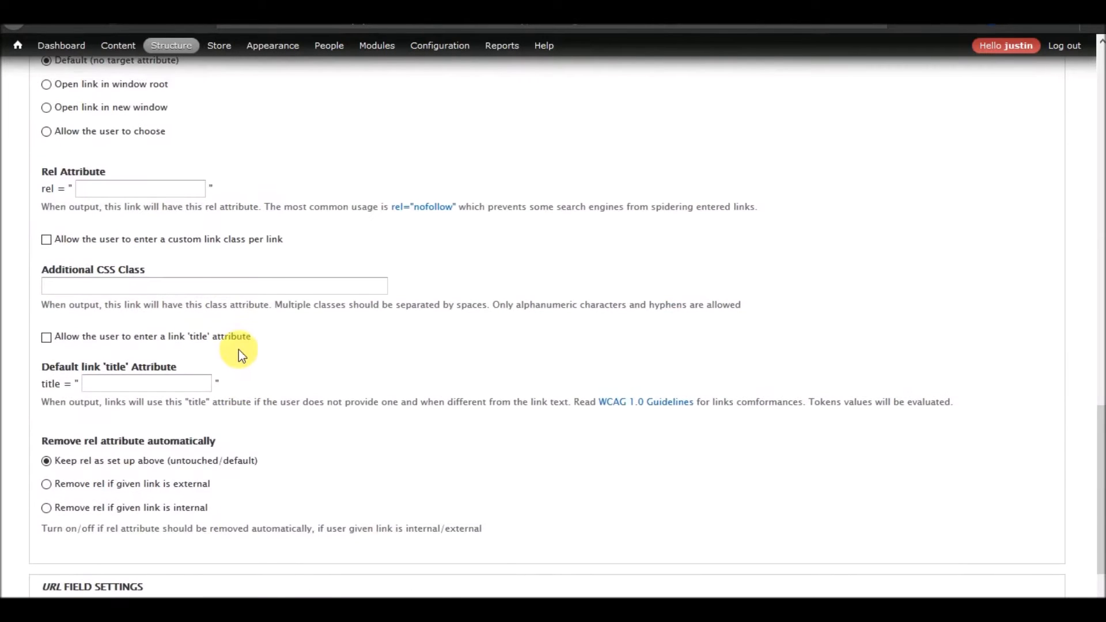
click(81, 288)
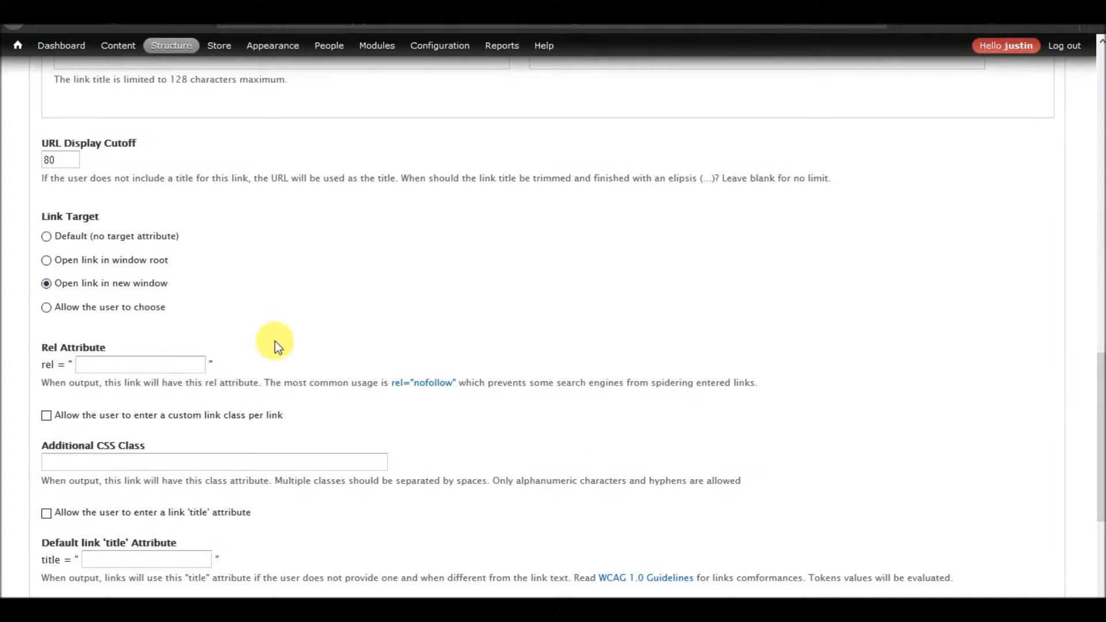
scroll(275, 346, down, 6)
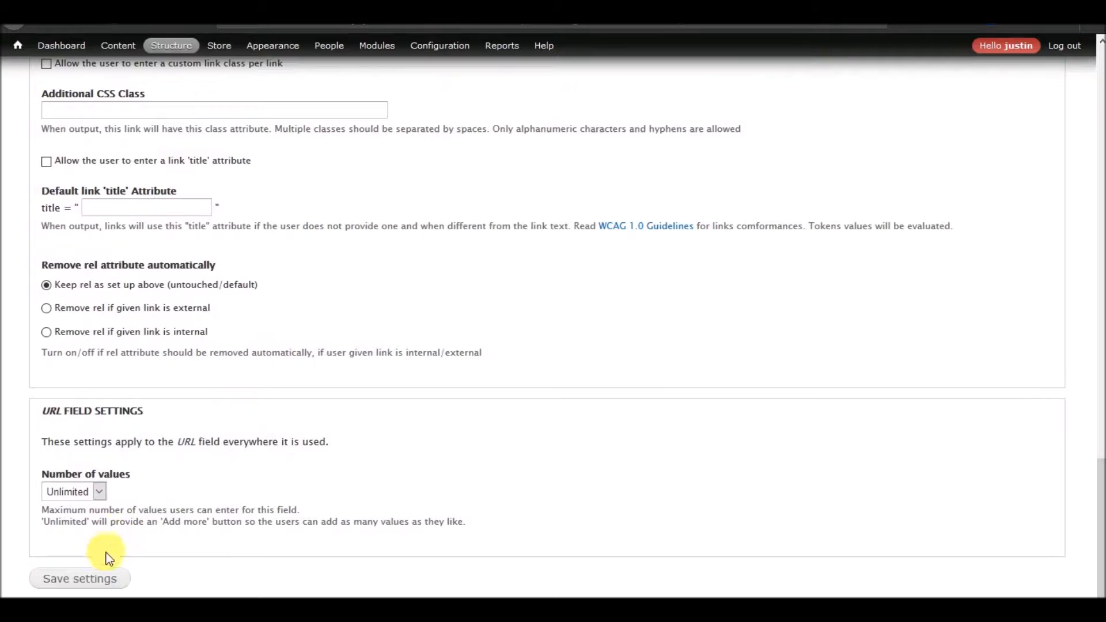
click(108, 575)
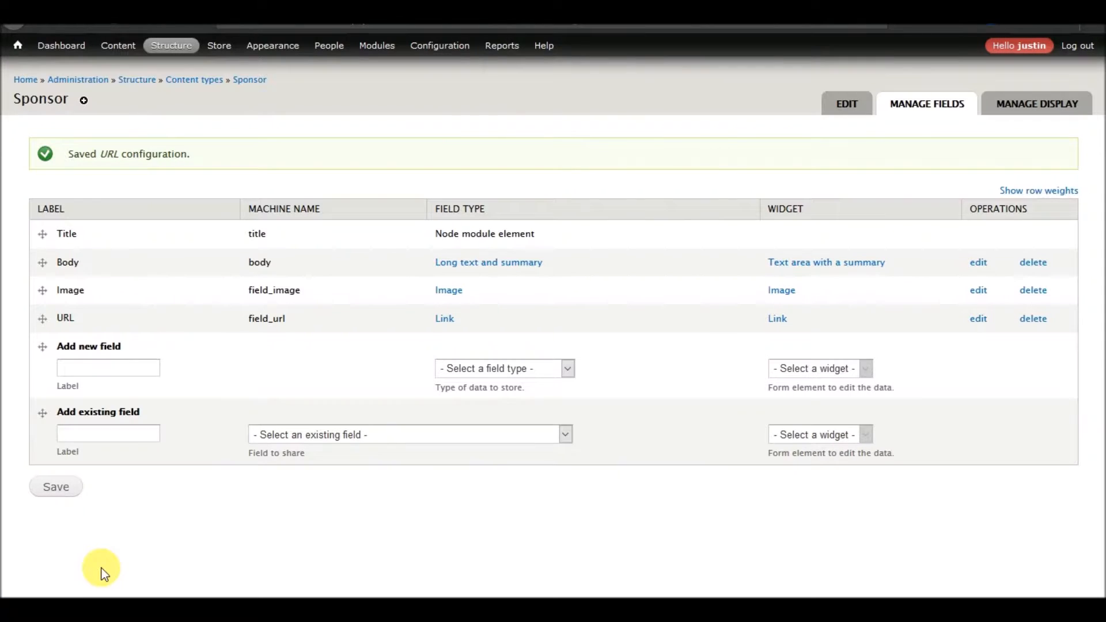
Add the existing Contact Number field to the Sponsor content type and save its settings.
click(364, 438)
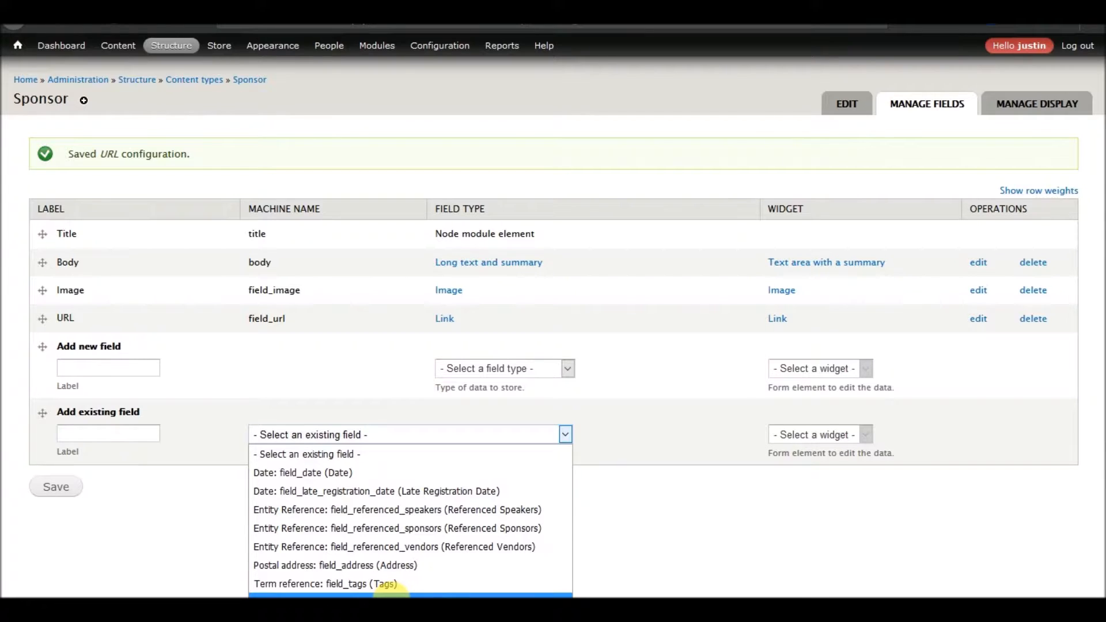
click(390, 594)
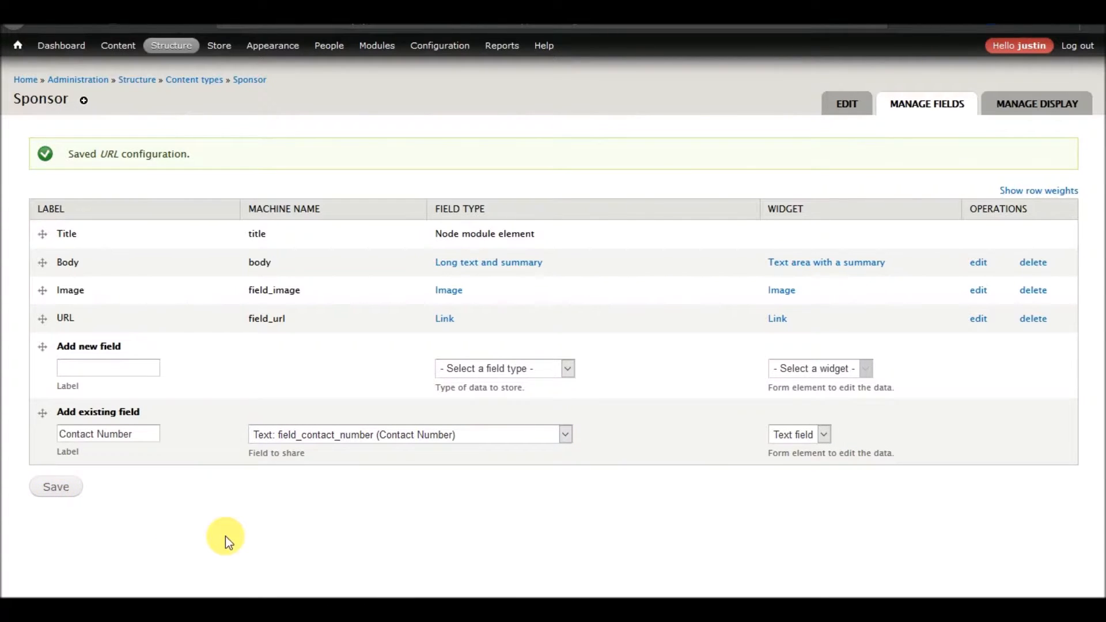
scroll(265, 408, down, 6)
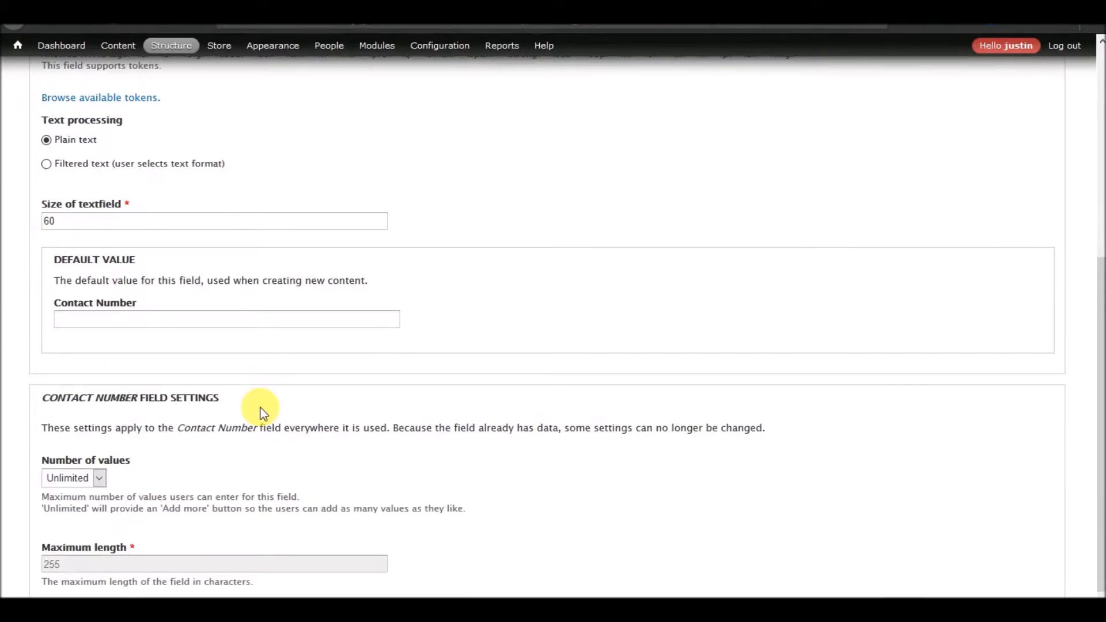
scroll(261, 408, down, 1)
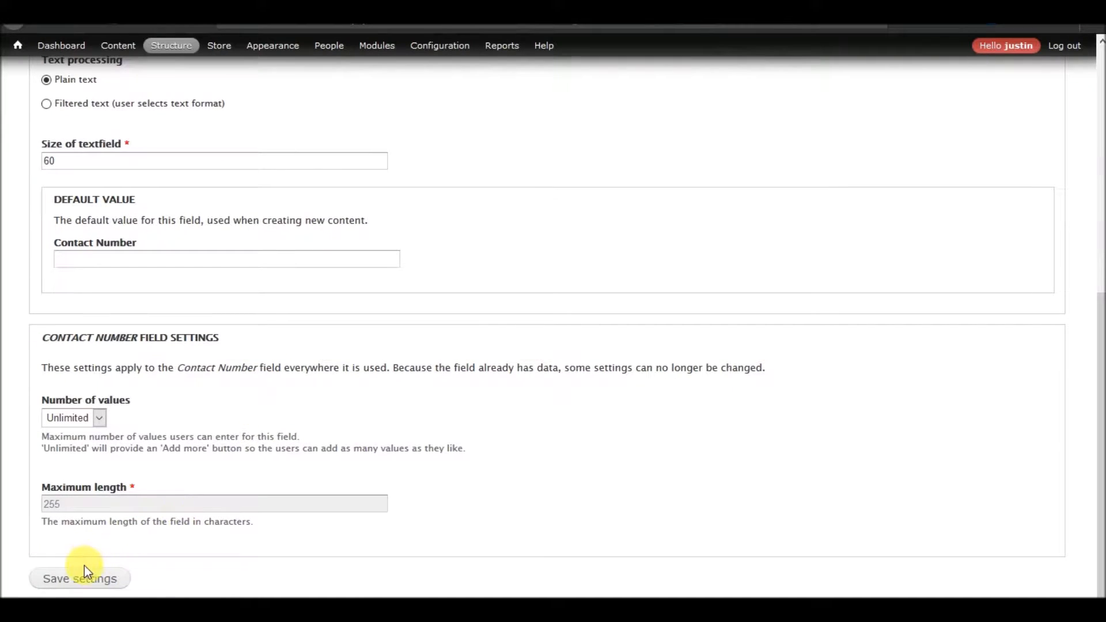
click(68, 582)
Add the existing Address field to the Sponsor content type.
click(329, 462)
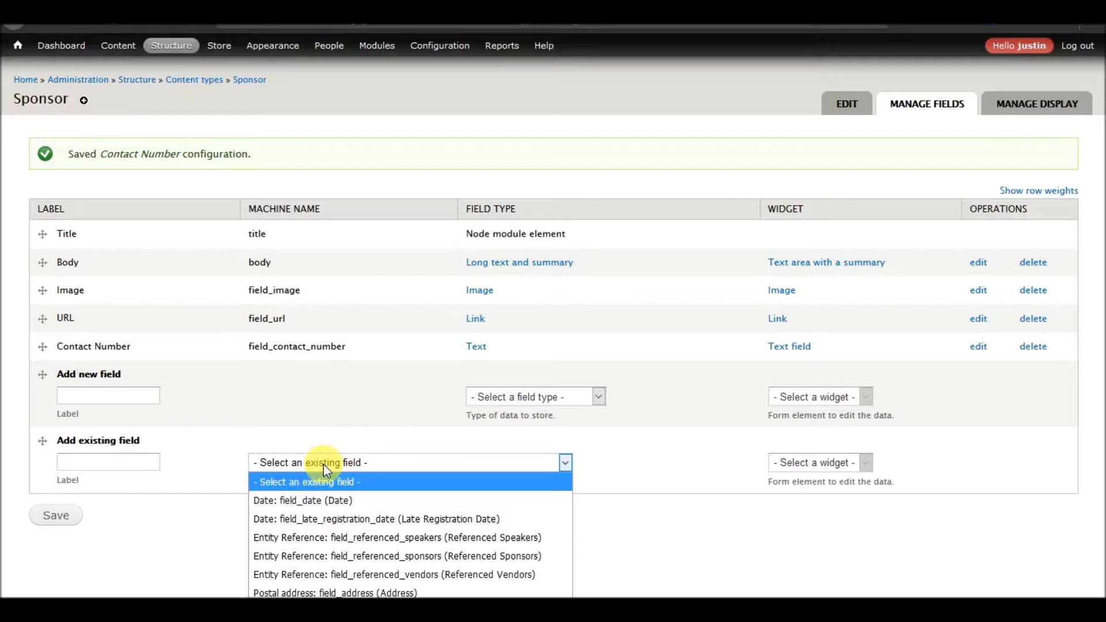
click(321, 592)
click(58, 515)
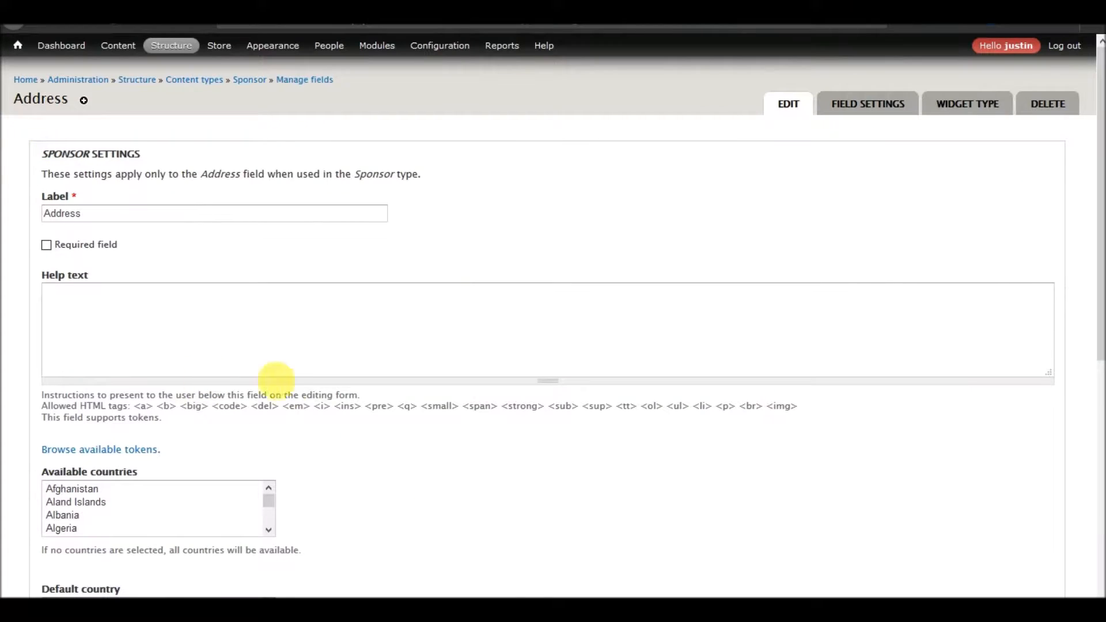
Restrict the Sponsor Address field's available countries to United States.
scroll(284, 388, down, 3)
click(115, 326)
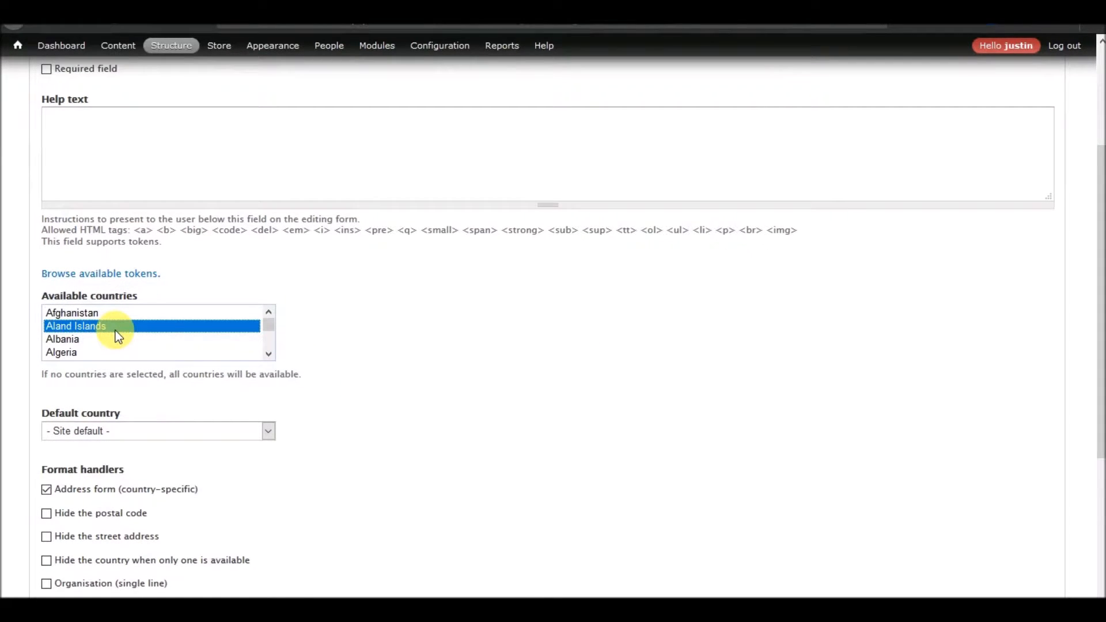
key(shift+End)
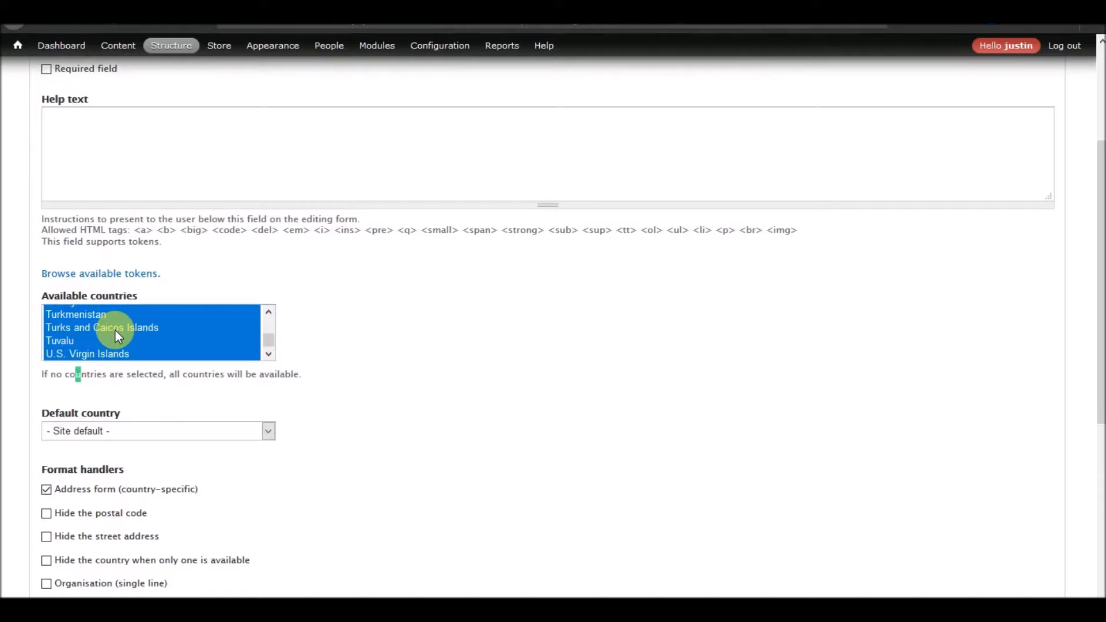
click(87, 333)
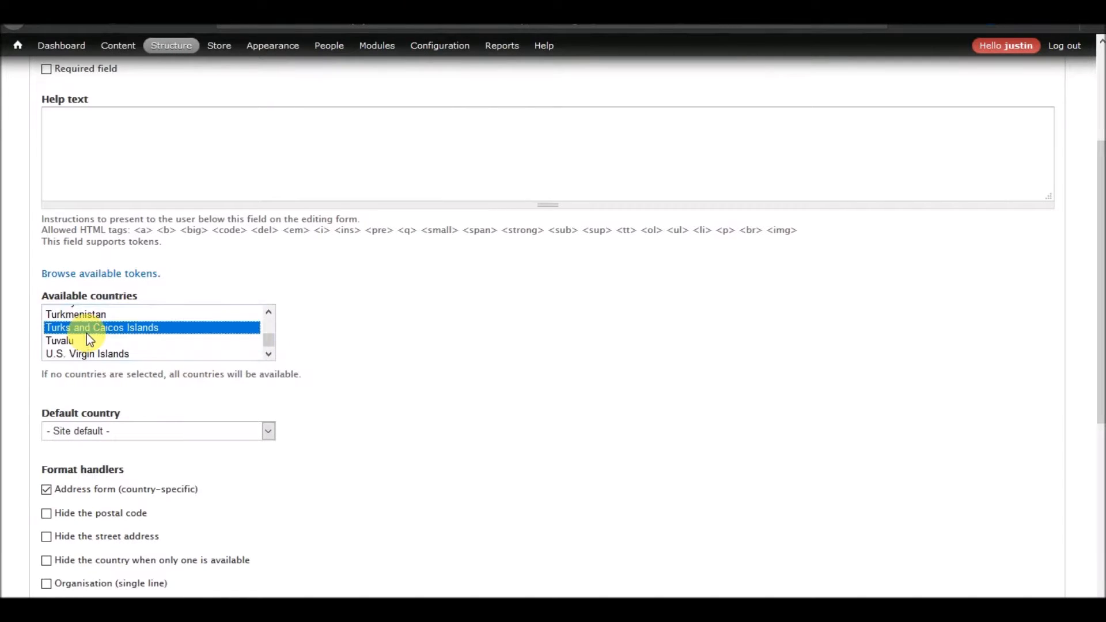
text(un)
key(Down)
key(Down)
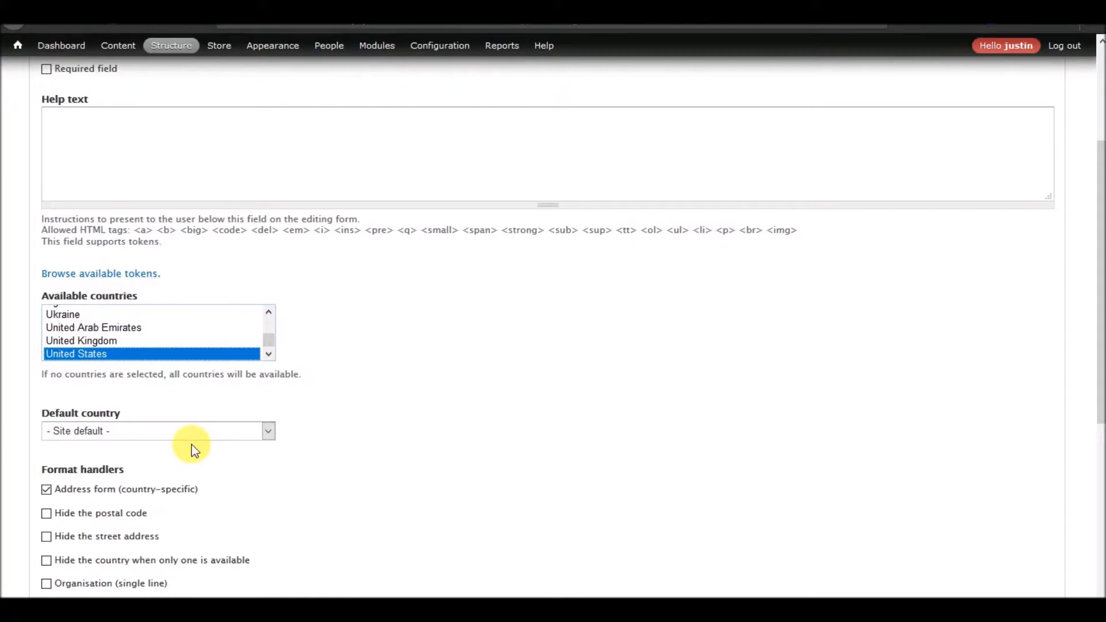
Set the Address field's default country to United States and save its settings.
click(180, 432)
text(un)
key(Down)
key(Down)
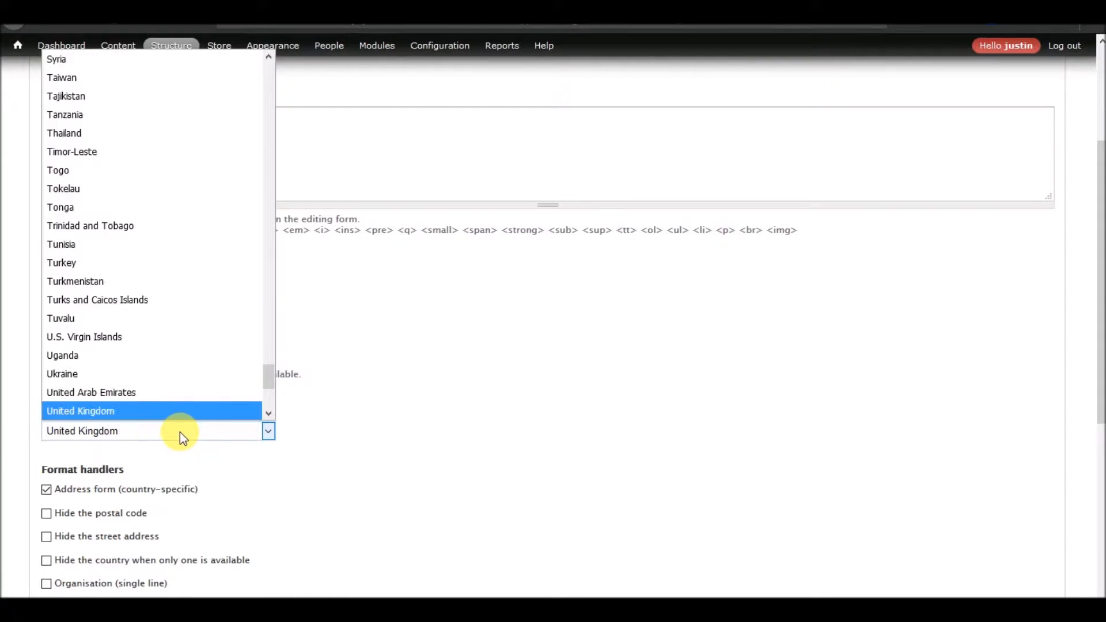
key(Return)
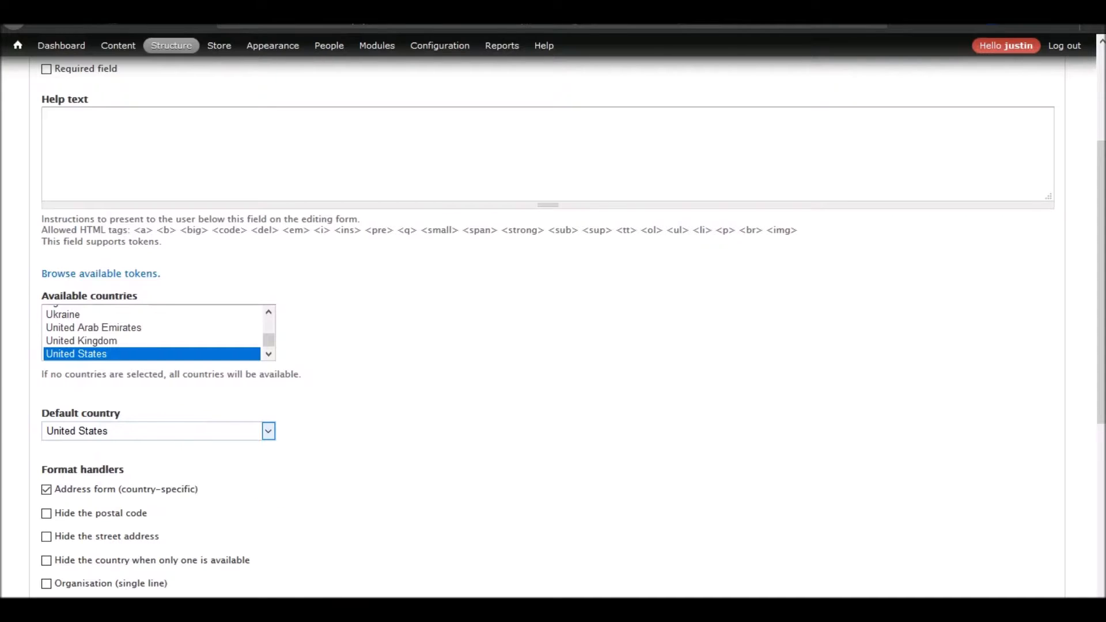
scroll(341, 468, down, 5)
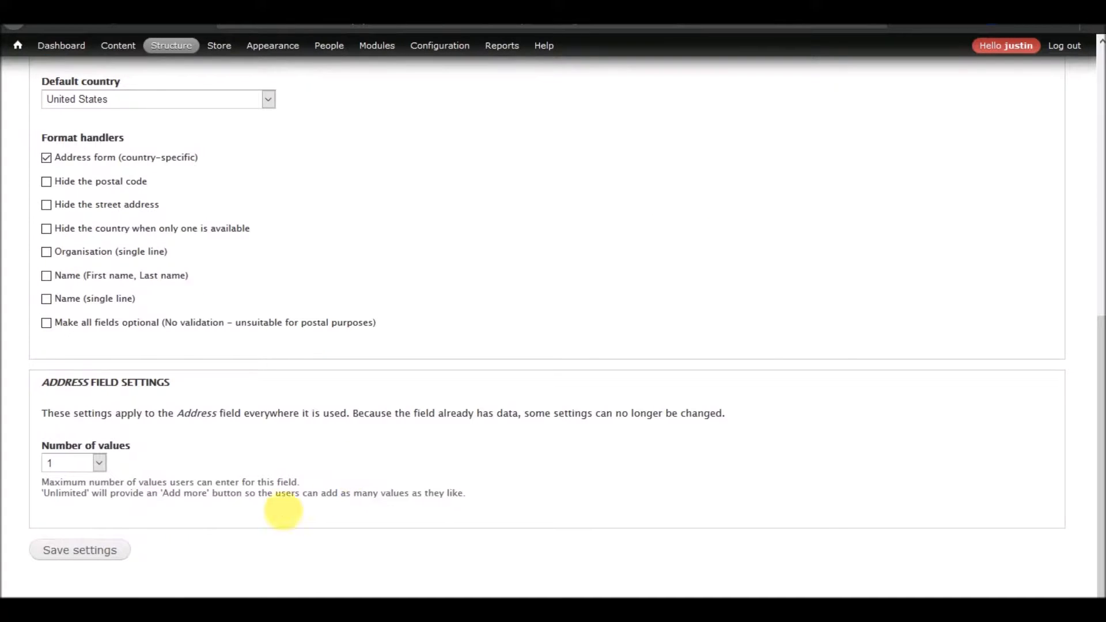
click(92, 549)
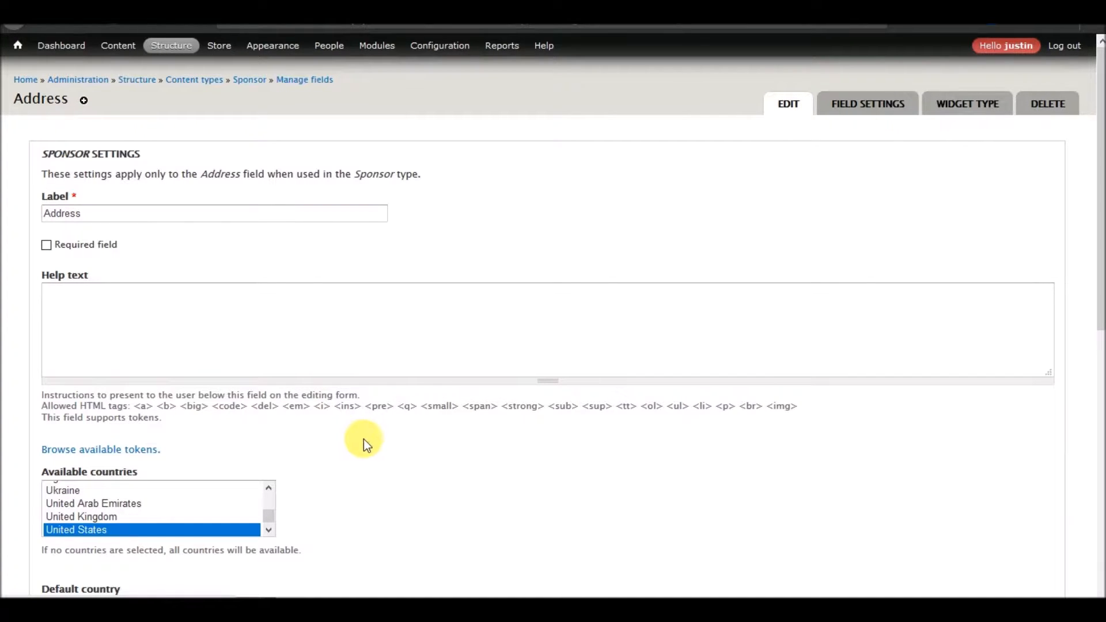
Reorder the Sponsor fields to Image, Address, Contact Number, URL, Body and save the order.
mouse_move(440, 45)
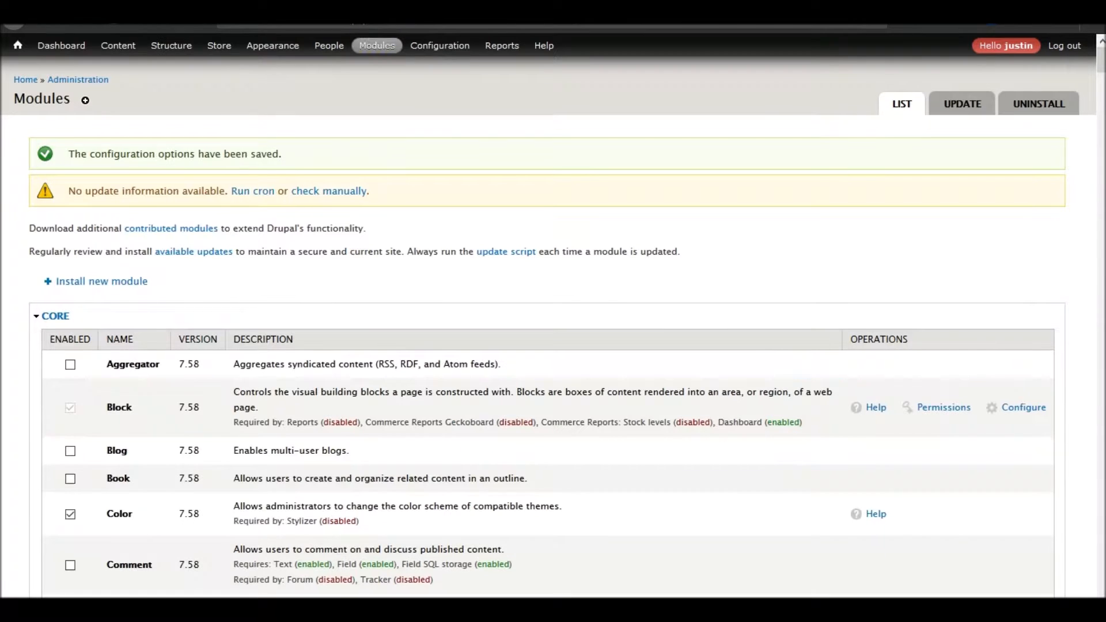
mouse_move(160, 38)
mouse_move(180, 100)
mouse_move(321, 283)
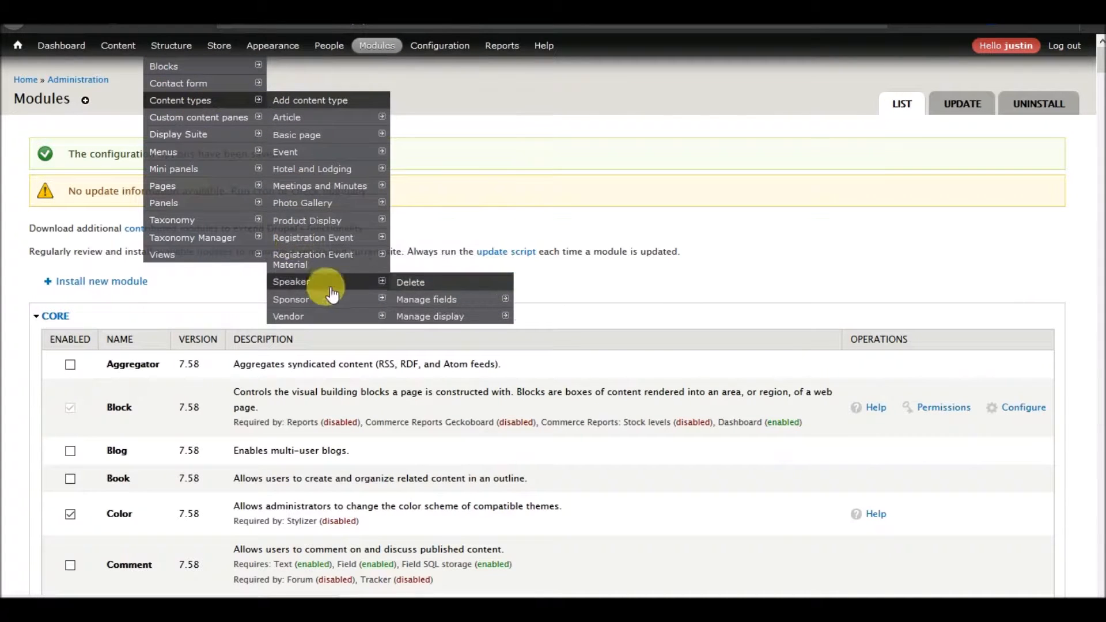
click(429, 301)
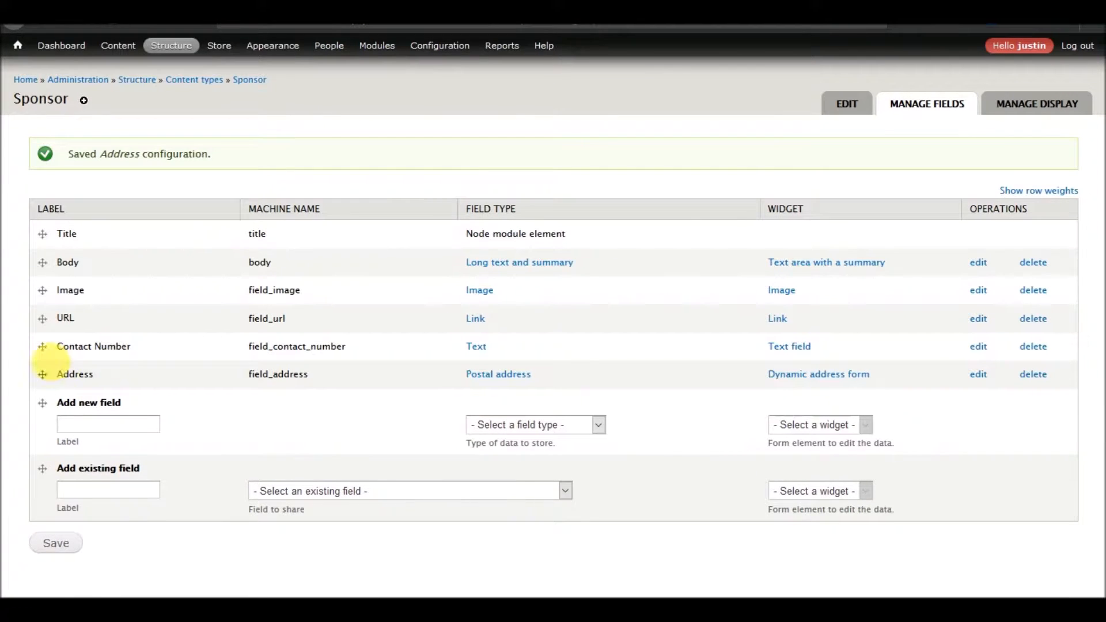
drag(42, 291, 40, 273)
mouse_move(42, 412)
mouse_down()
mouse_move(37, 331)
mouse_move(43, 416)
mouse_up()
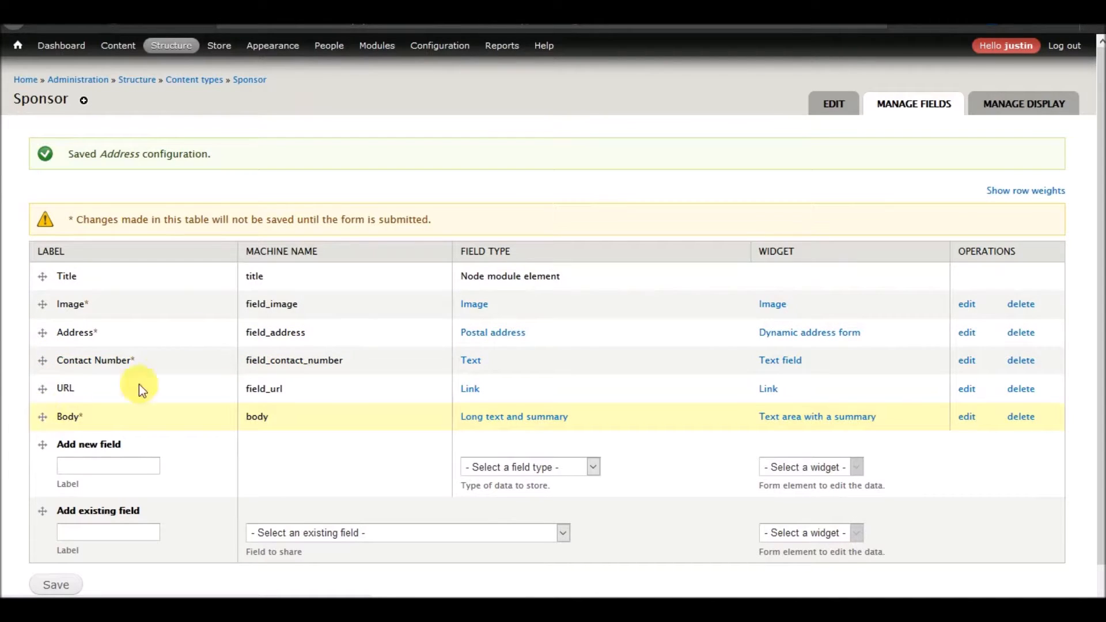
scroll(157, 375, down, 2)
scroll(158, 375, up, 2)
scroll(197, 296, down, 1)
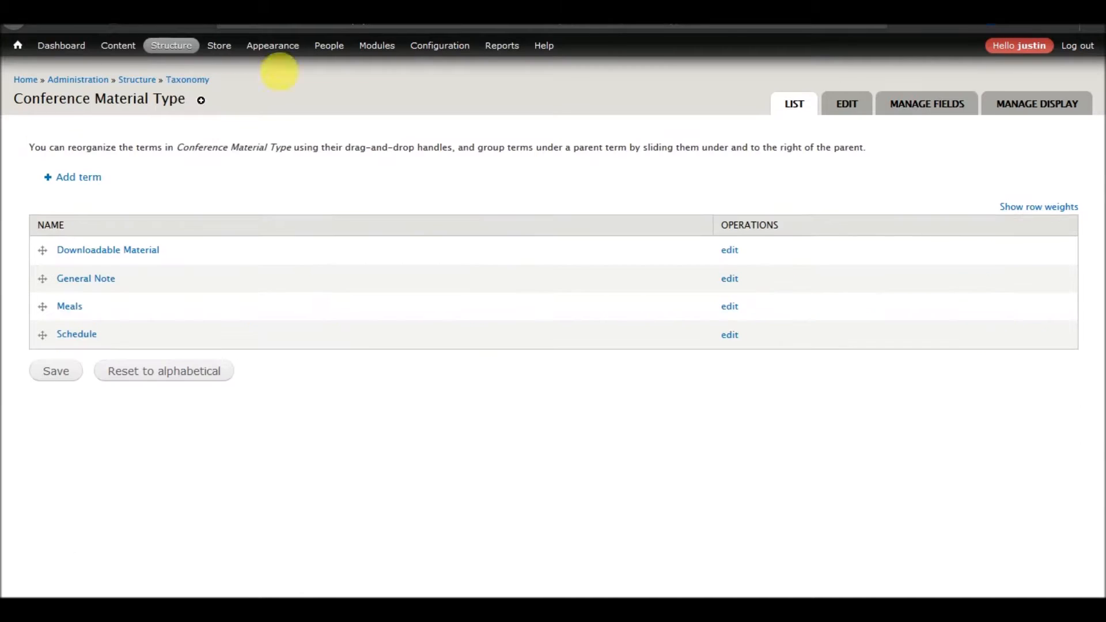
Add the existing Image field to the Vendor content type.
mouse_move(171, 46)
mouse_move(171, 107)
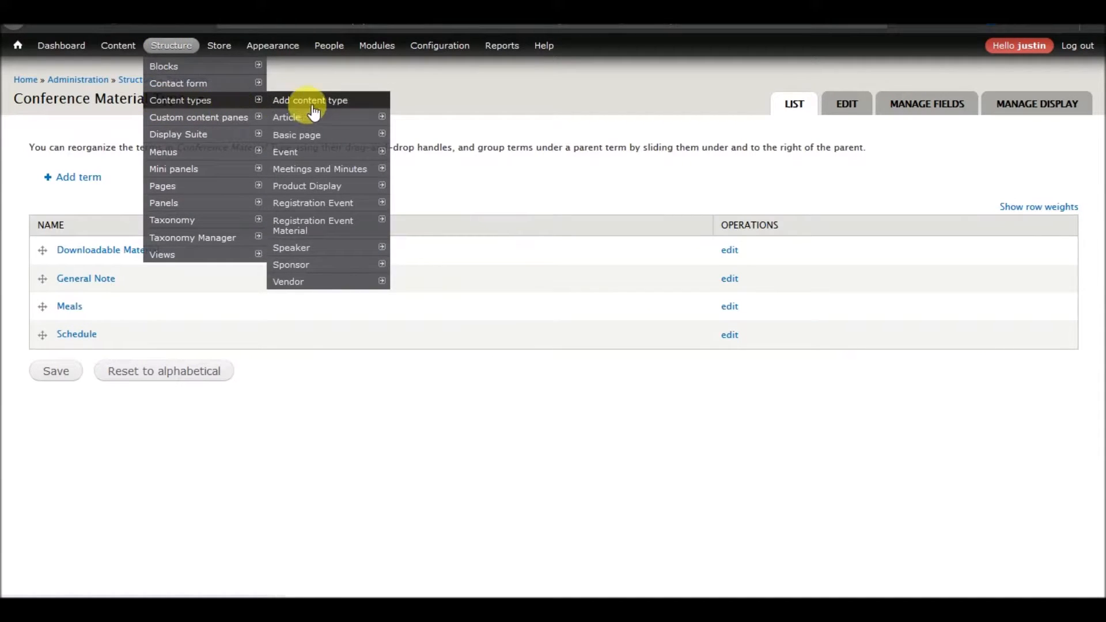
mouse_move(304, 280)
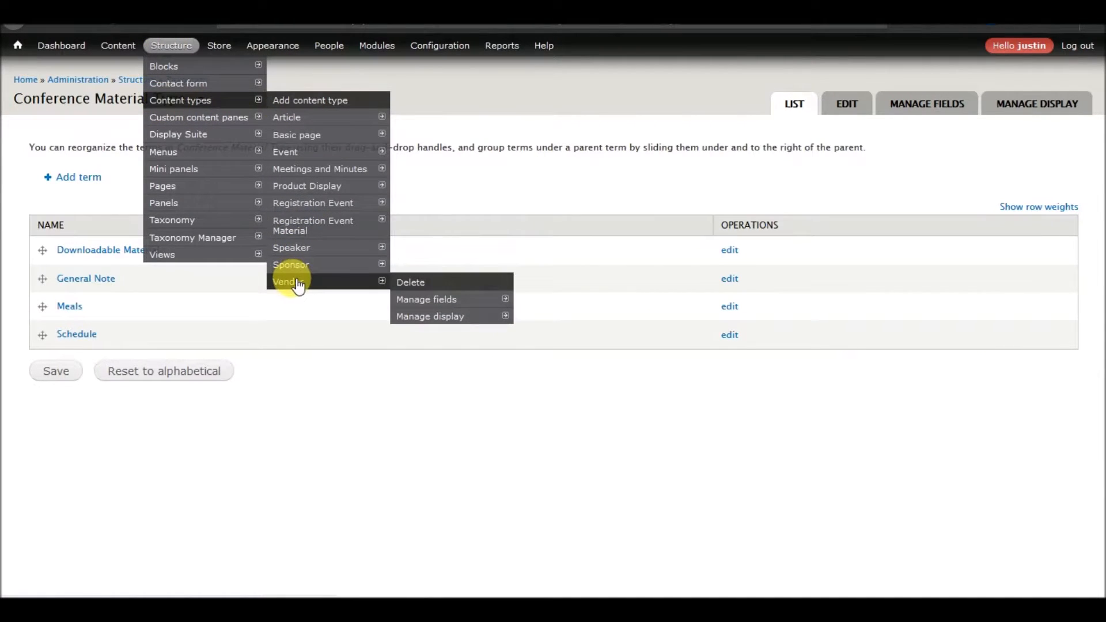
click(453, 299)
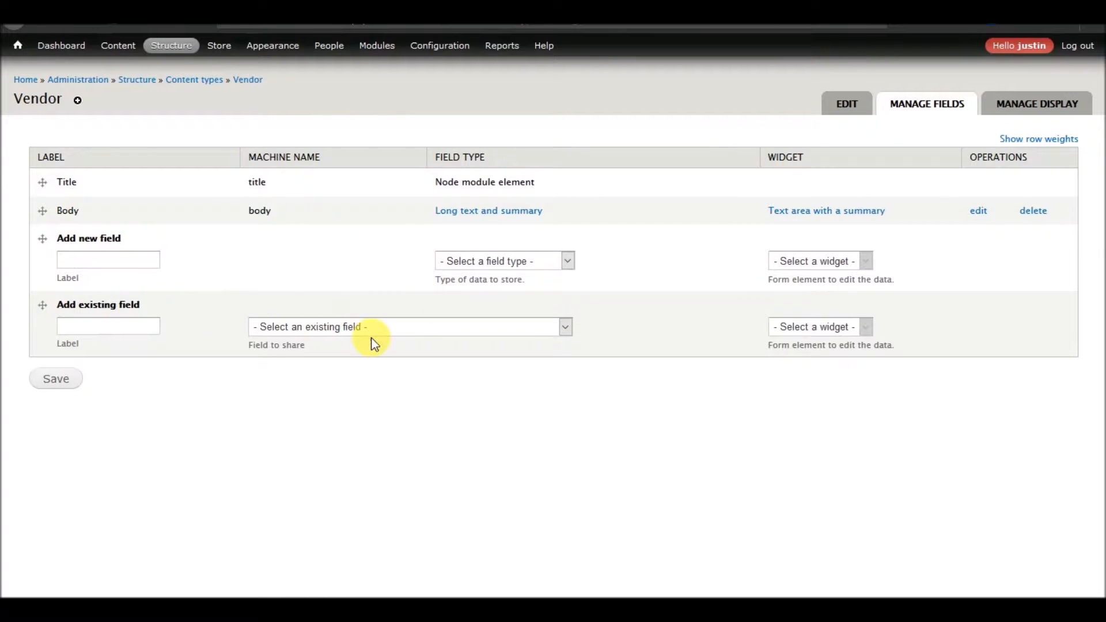
click(392, 332)
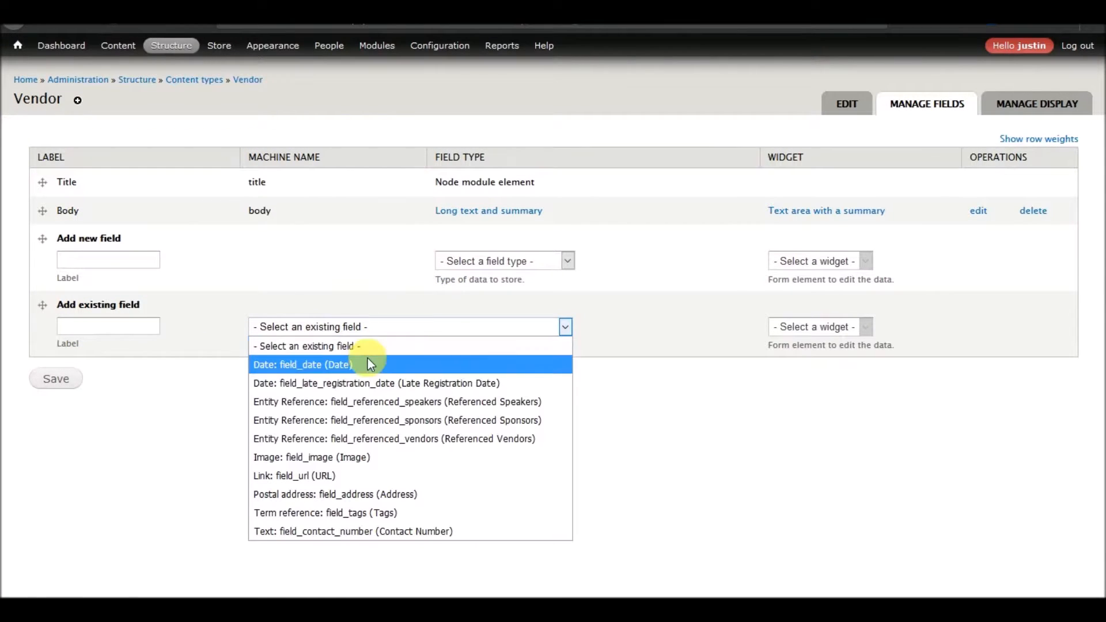
click(363, 457)
click(67, 385)
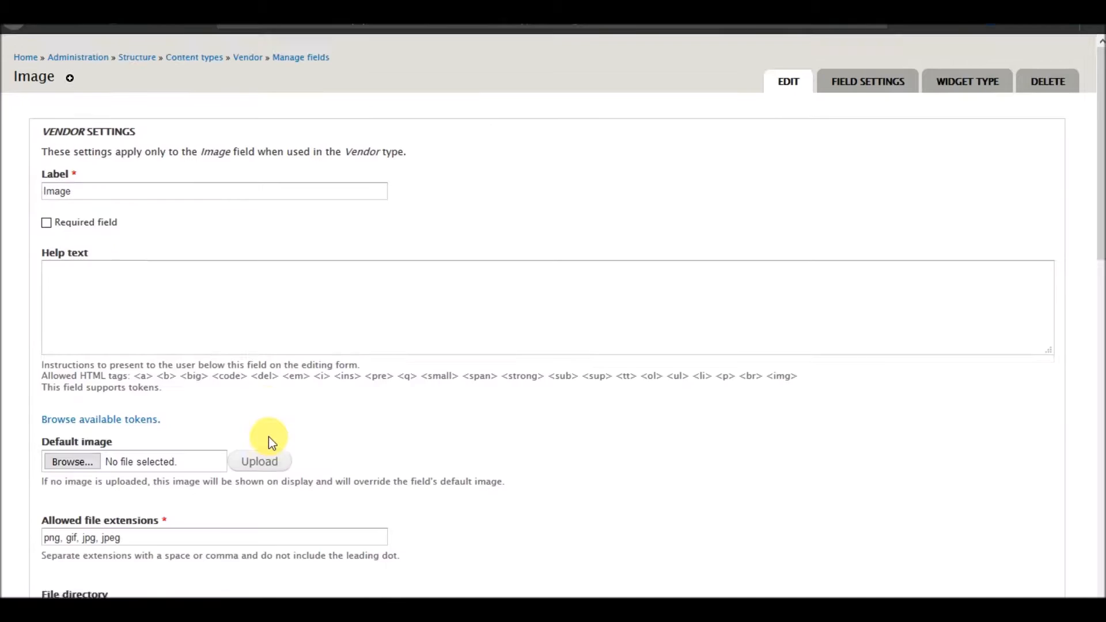
Set the Vendor image field's file directory to vendor-images.
scroll(249, 361, down, 5)
click(148, 290)
text(vendor-image)
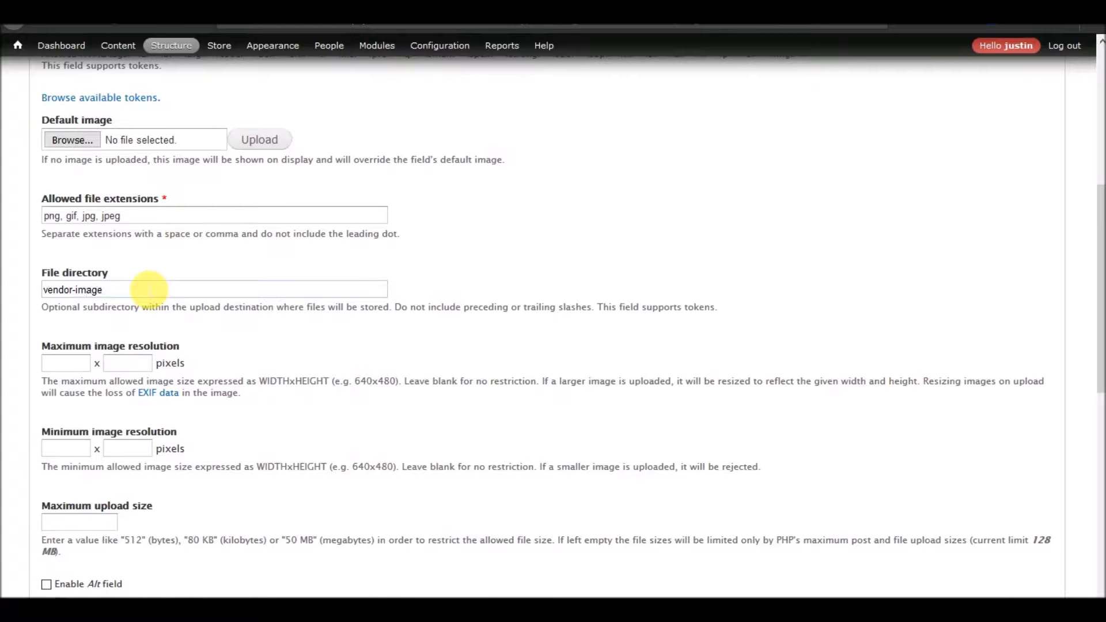
text(s)
scroll(205, 317, down, 8)
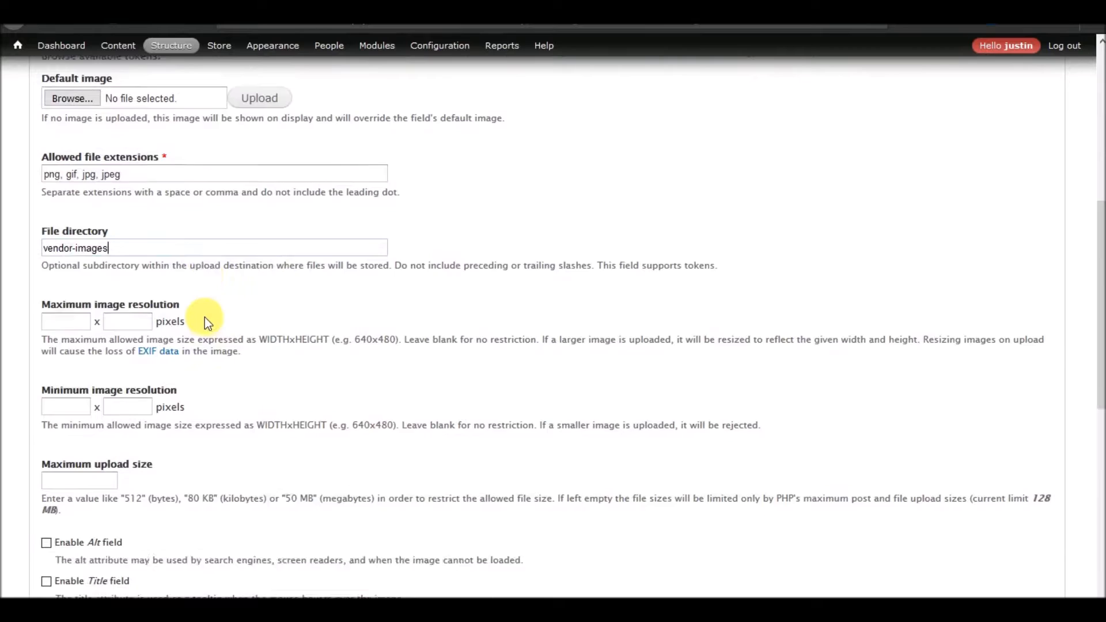
Save the Vendor image field's settings.
scroll(194, 268, up, 1)
click(72, 409)
click(109, 451)
scroll(209, 439, down, 6)
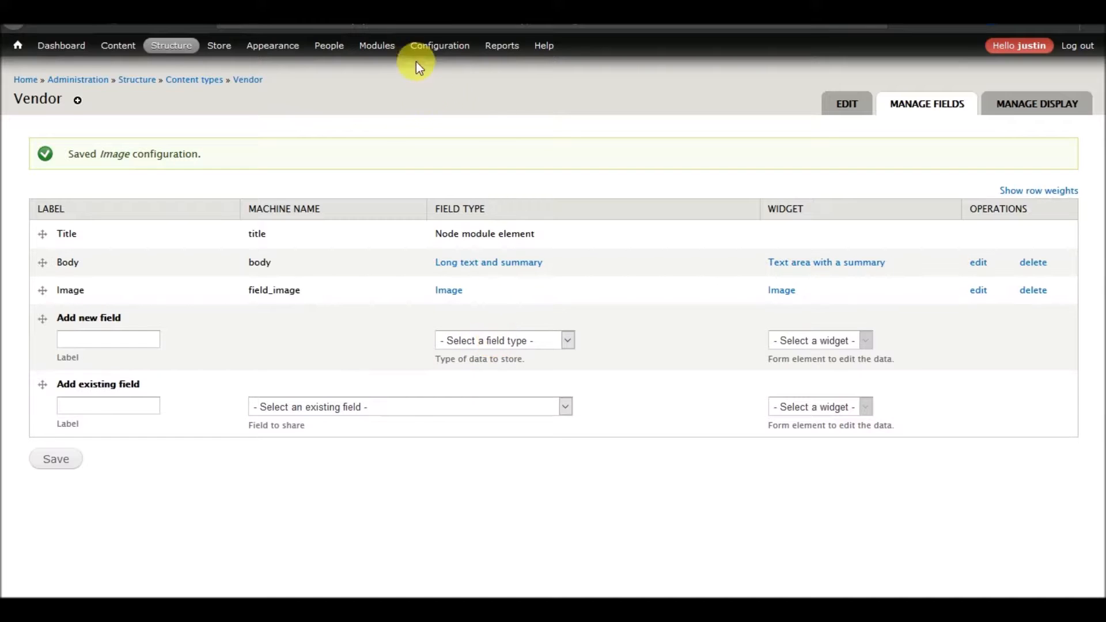
Add the existing URL link field to the Vendor content type and save its settings.
click(393, 413)
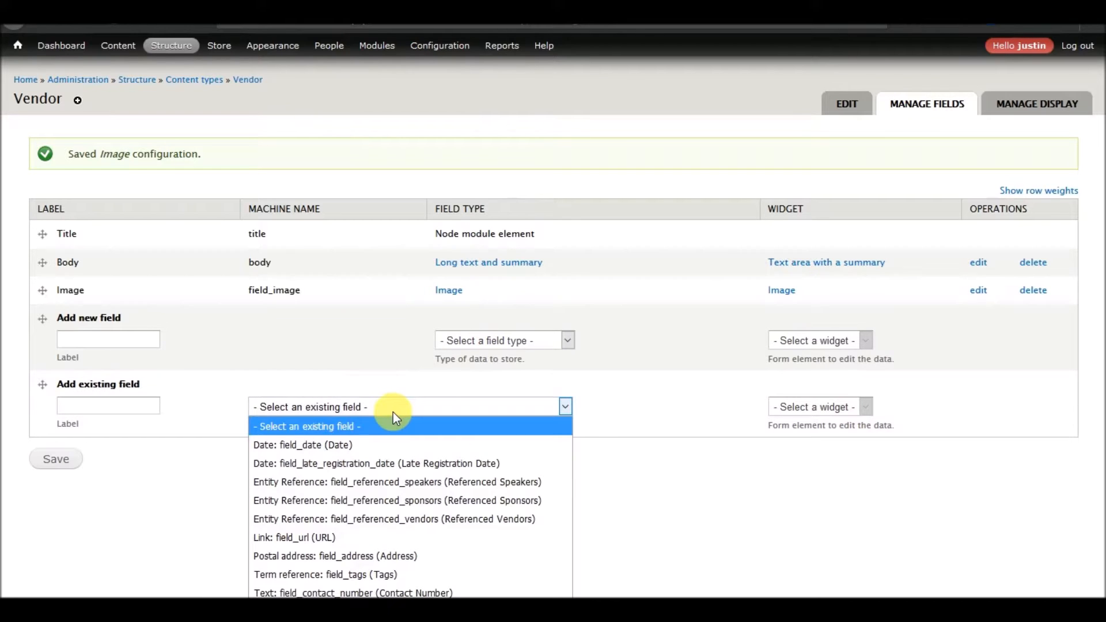
click(363, 537)
click(64, 461)
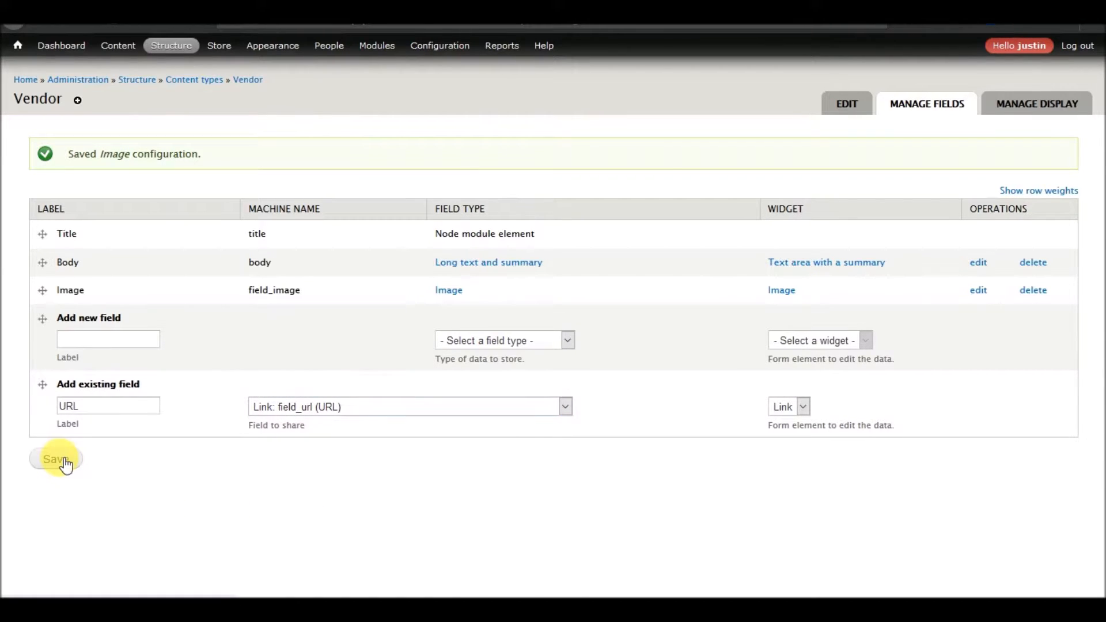
scroll(173, 408, down, 12)
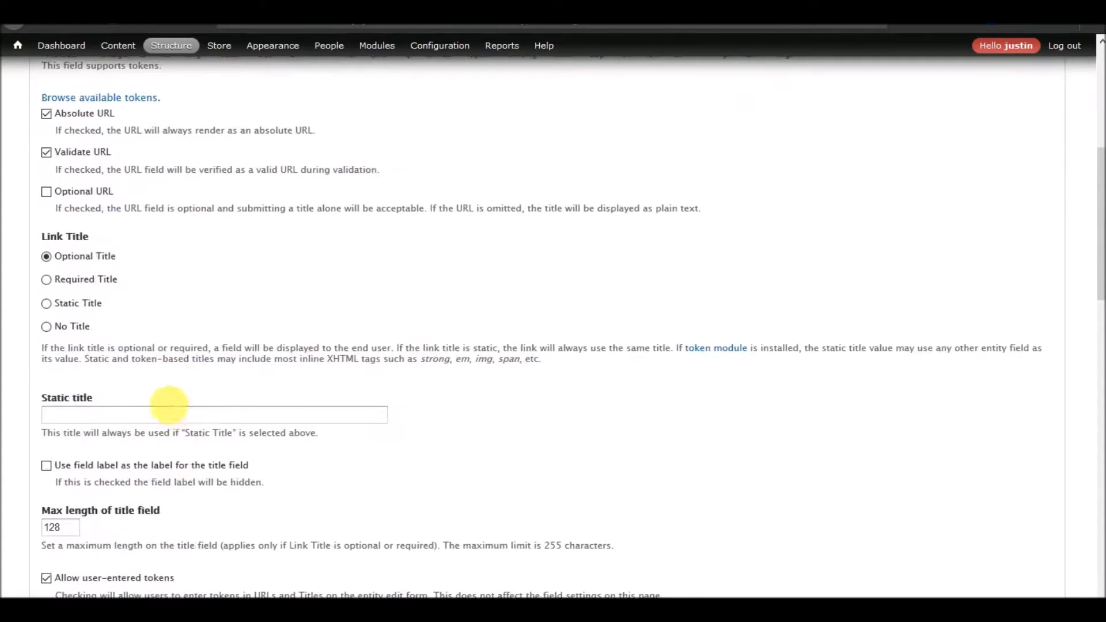
scroll(173, 406, down, 3)
click(119, 331)
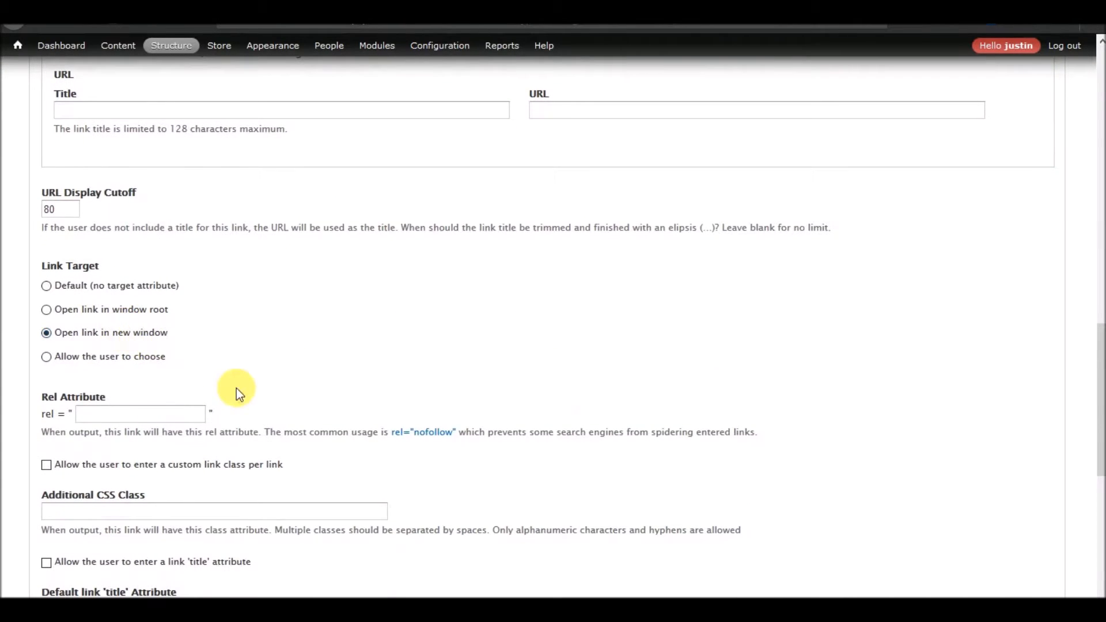
scroll(236, 388, down, 7)
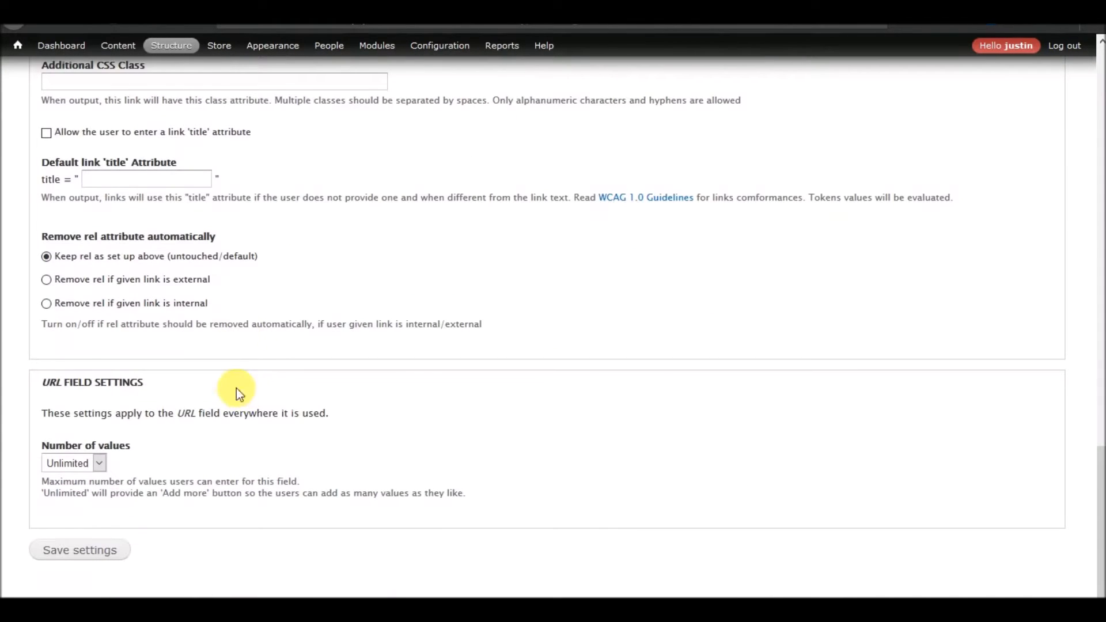
click(80, 559)
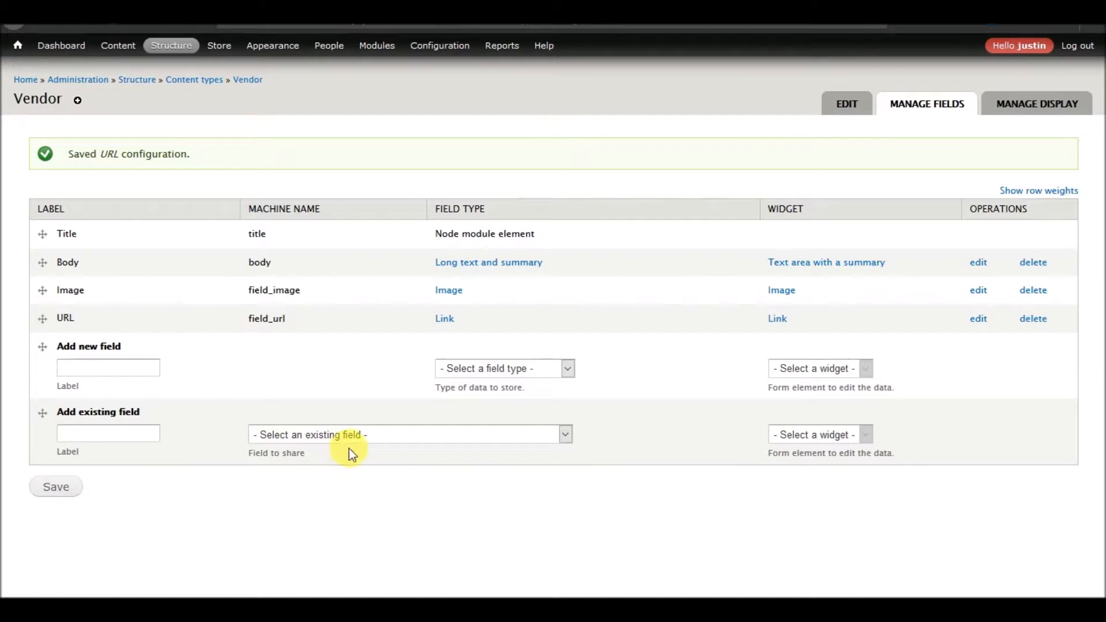
Add the existing Address postal address field to the Vendor content type.
click(313, 443)
click(345, 565)
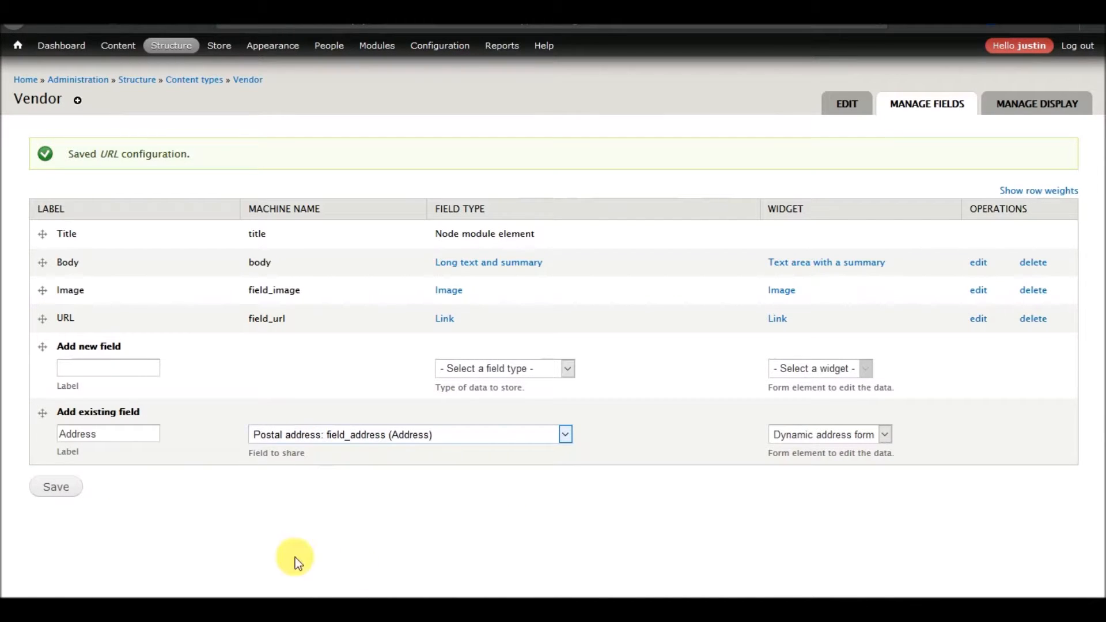
click(46, 486)
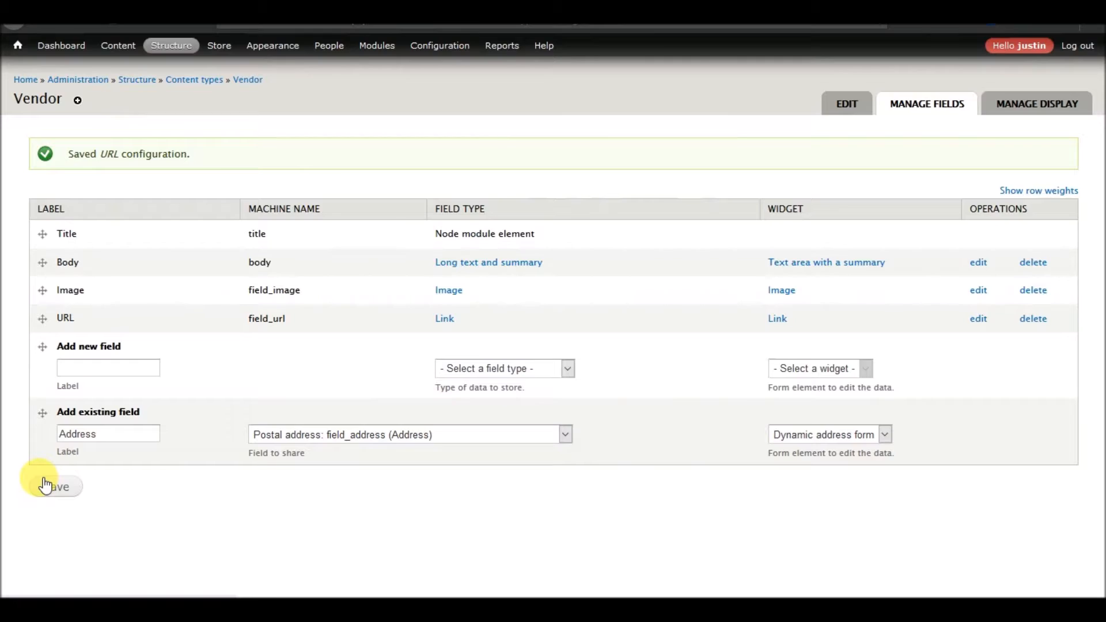
Limit the Address field's available countries to United States, set the default country to United States, and save.
scroll(136, 381, down, 4)
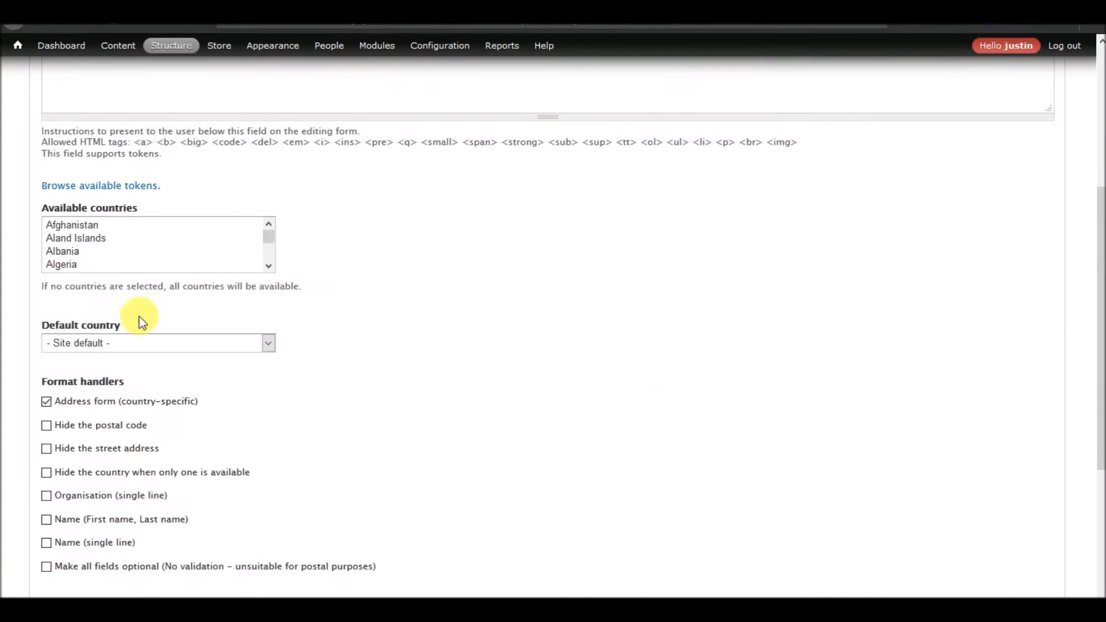
click(116, 251)
text(un)
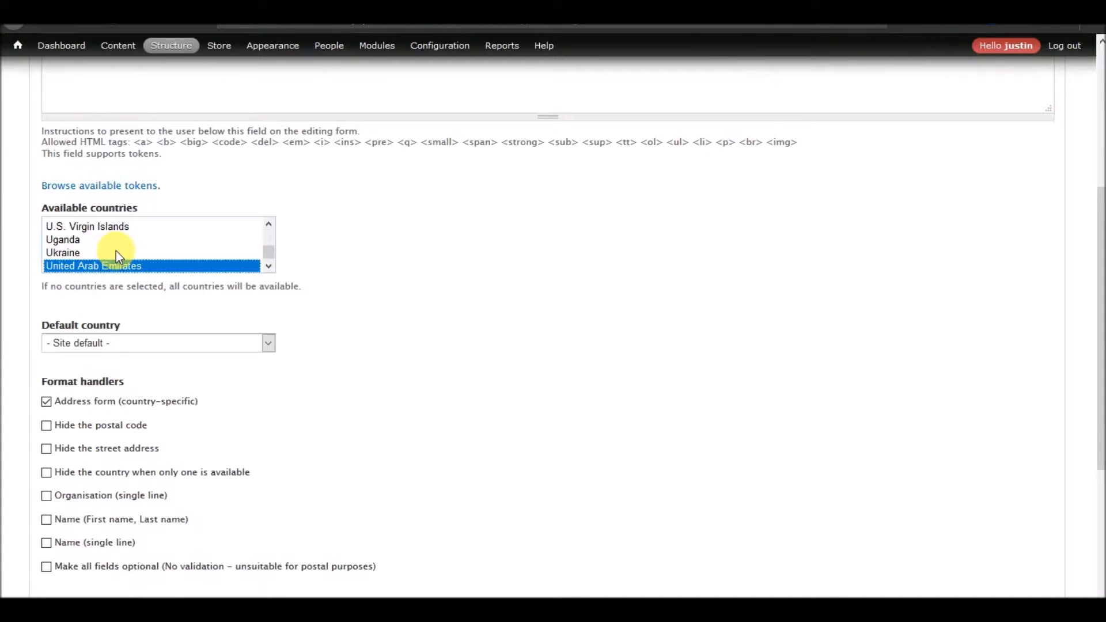
key(Down)
key(Down)
key(Tab)
text(un)
key(Down)
key(Down)
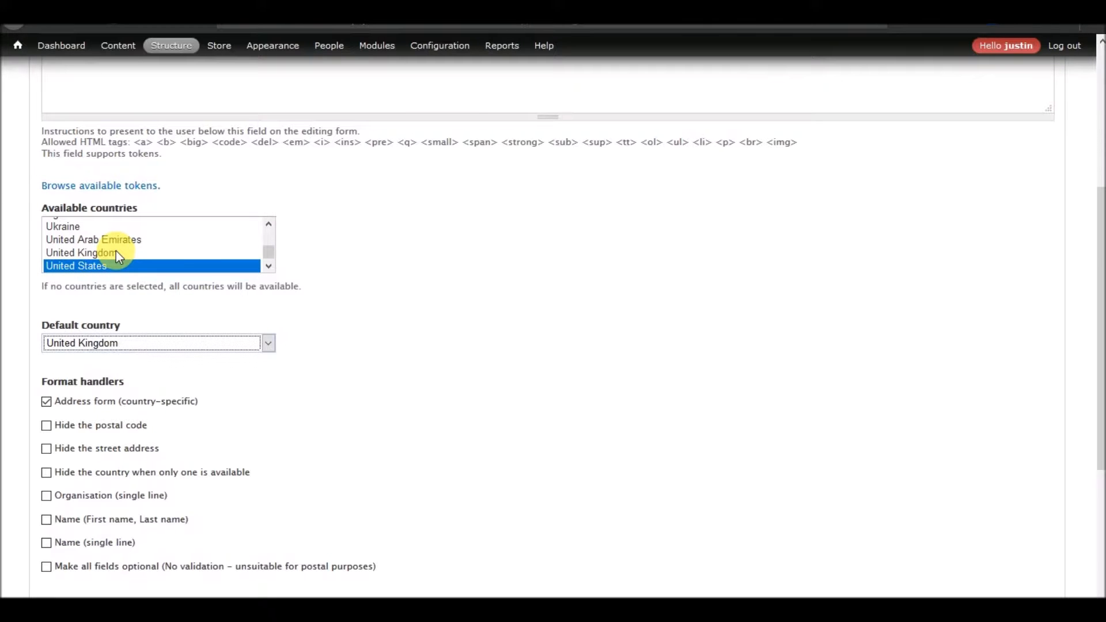
scroll(179, 410, down, 4)
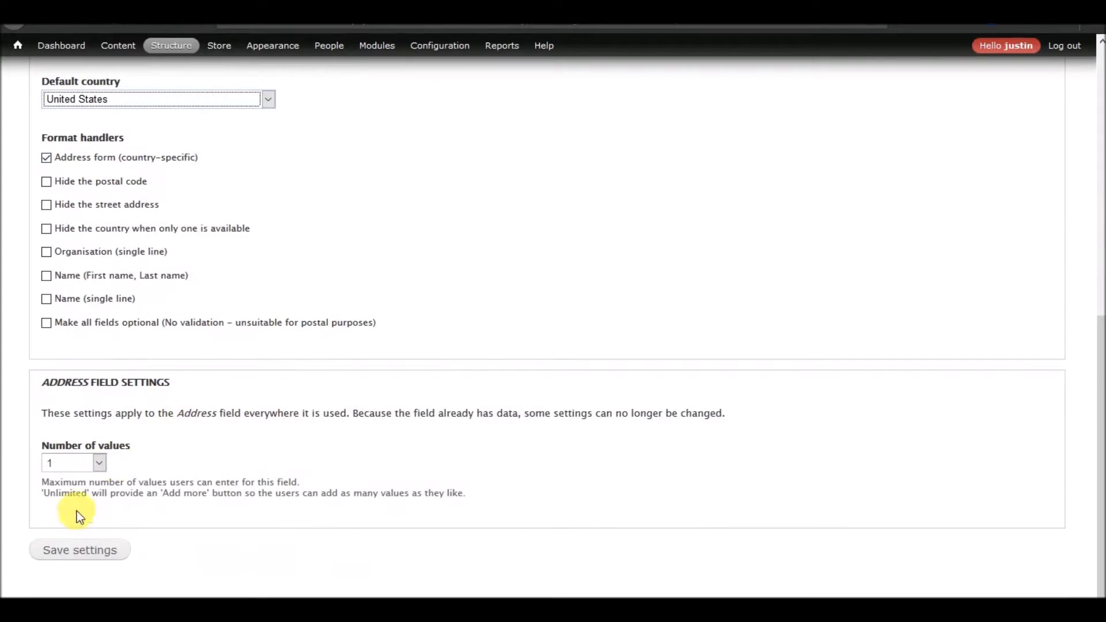
click(65, 558)
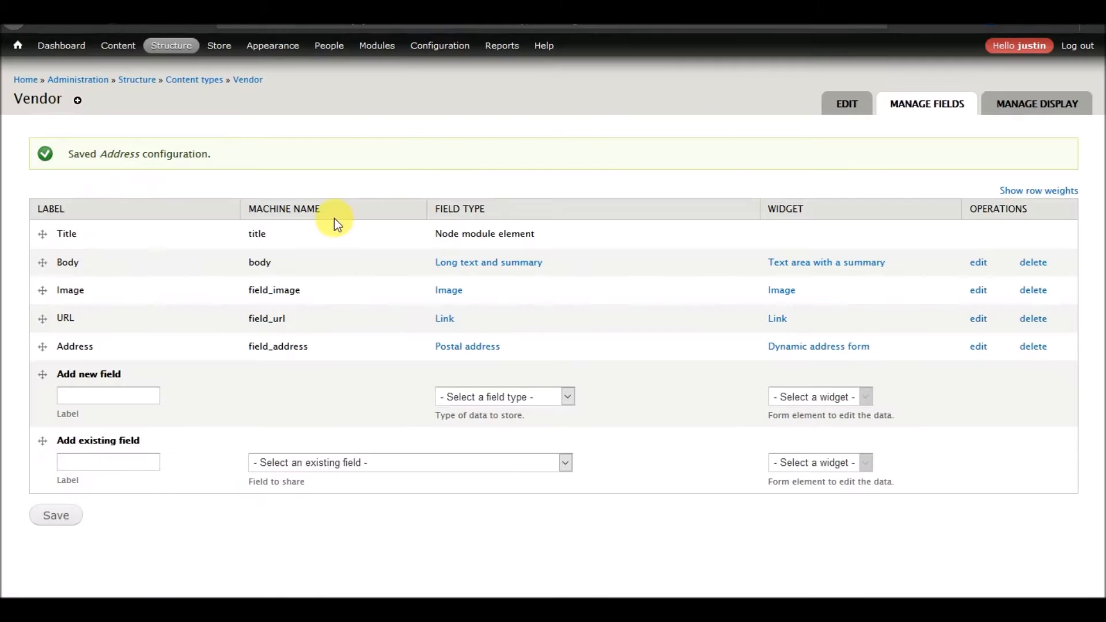
Add the existing Contact Number text field to the Vendor content type and save its settings.
click(368, 470)
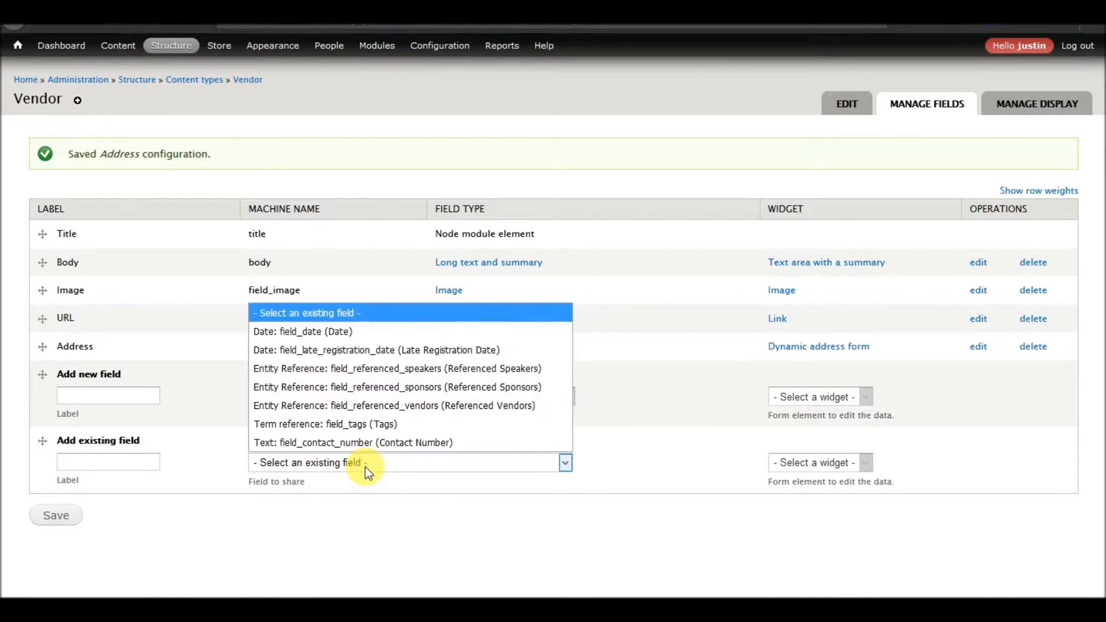
click(386, 442)
click(55, 516)
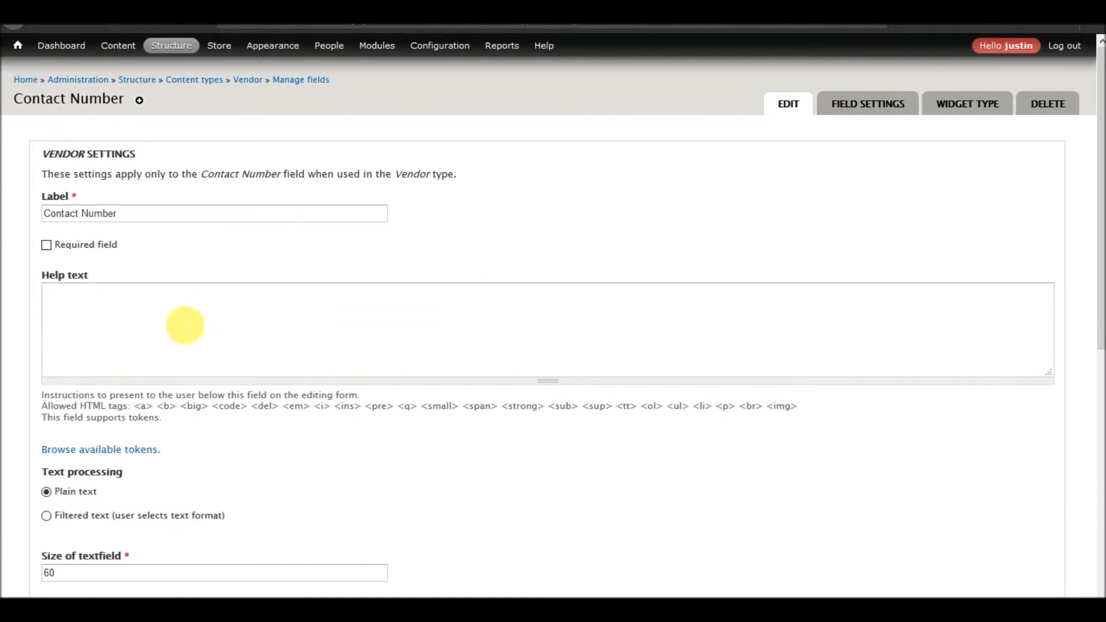
scroll(184, 323, down, 8)
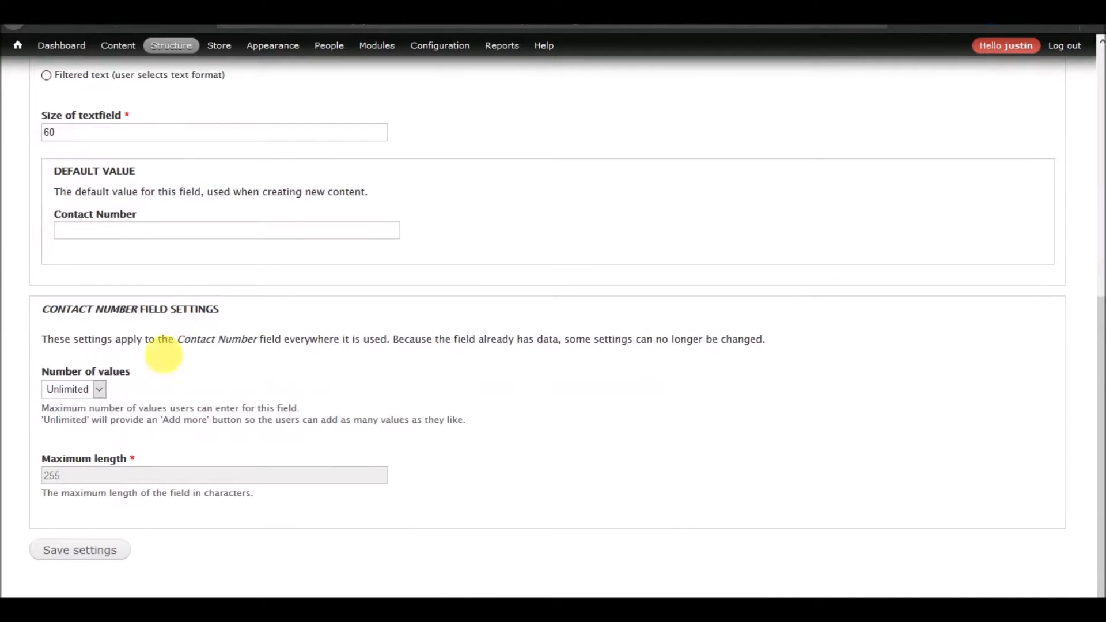
click(78, 551)
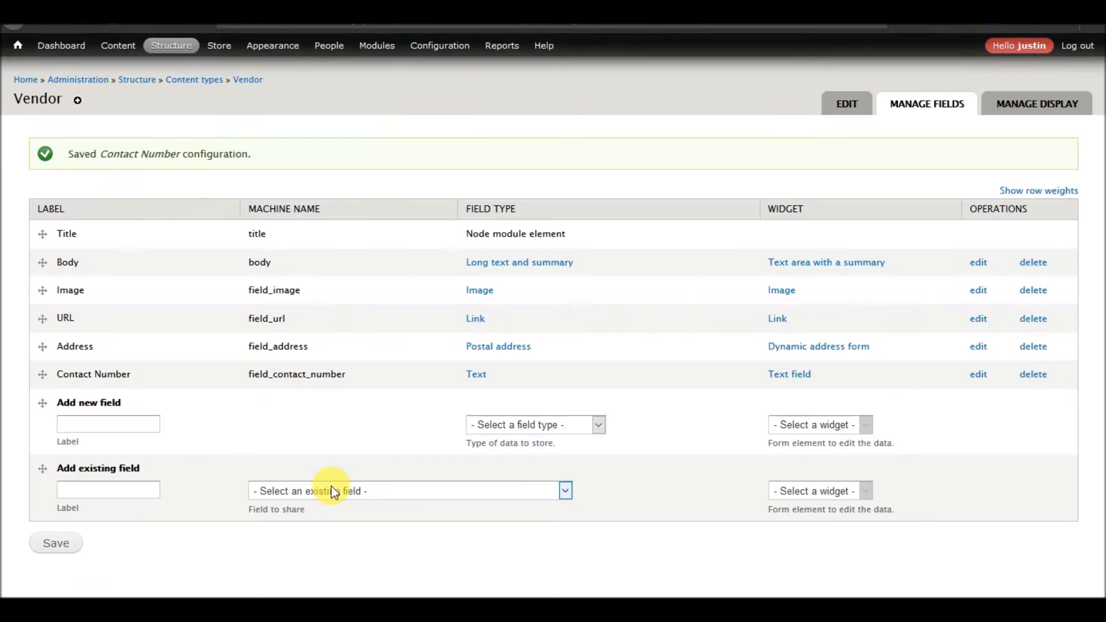
Reorder the Vendor fields to Image, Address, Contact Number, URL, Body.
drag(43, 290, 40, 267)
drag(42, 388, 48, 351)
mouse_move(42, 416)
mouse_down()
mouse_move(36, 369)
mouse_move(45, 417)
mouse_up()
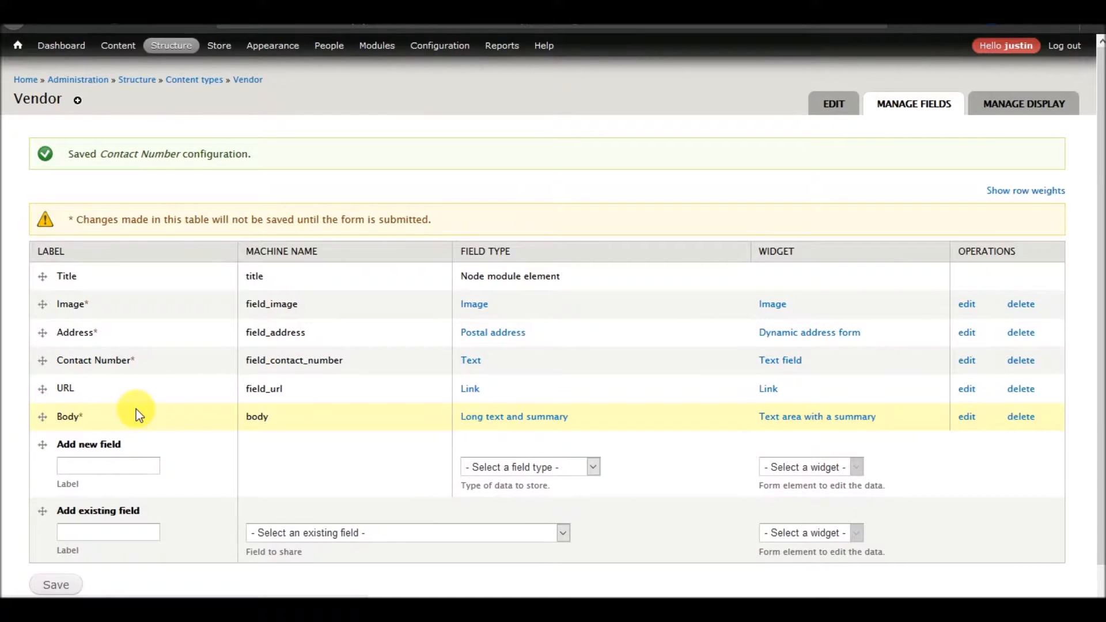
scroll(136, 409, down, 1)
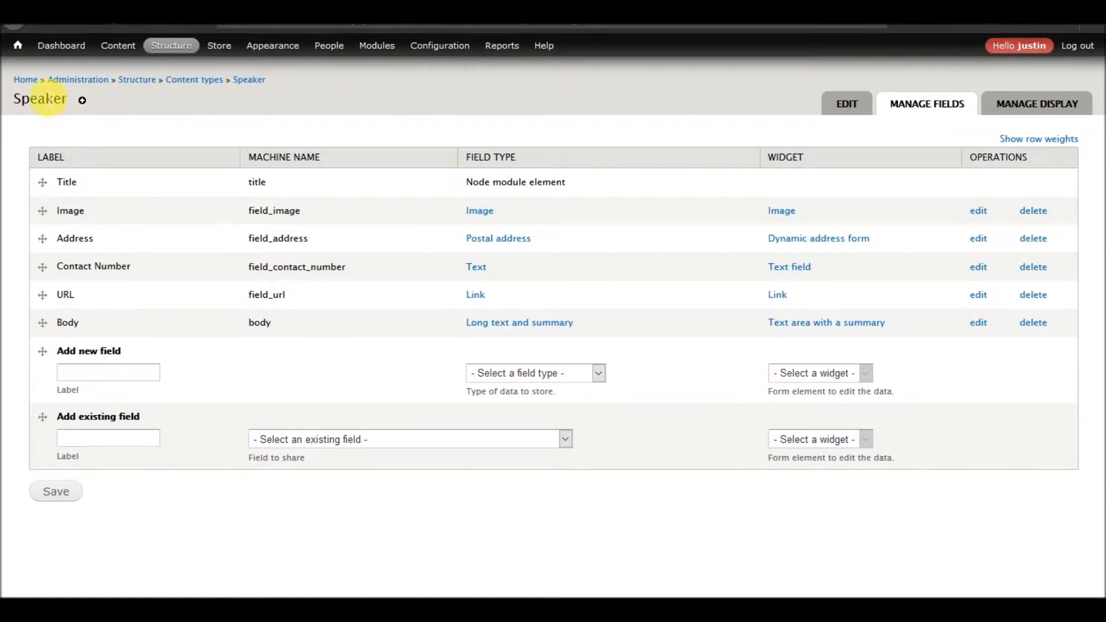
Add a new Term reference field labelled Speaker Type to the Speaker content type.
click(158, 373)
text(Speaker Type)
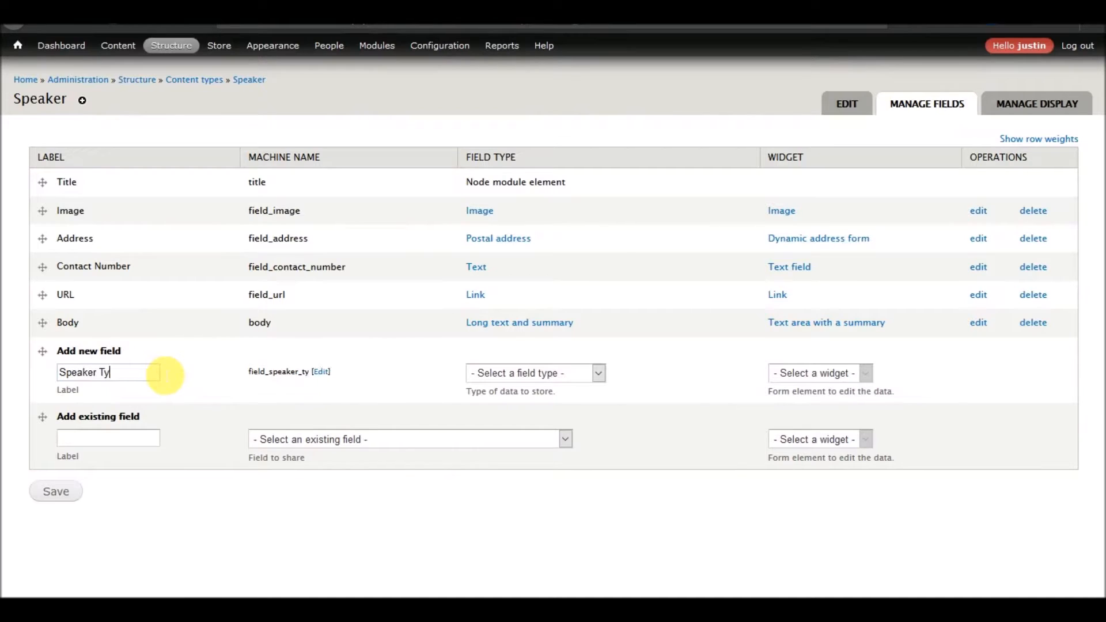
click(599, 378)
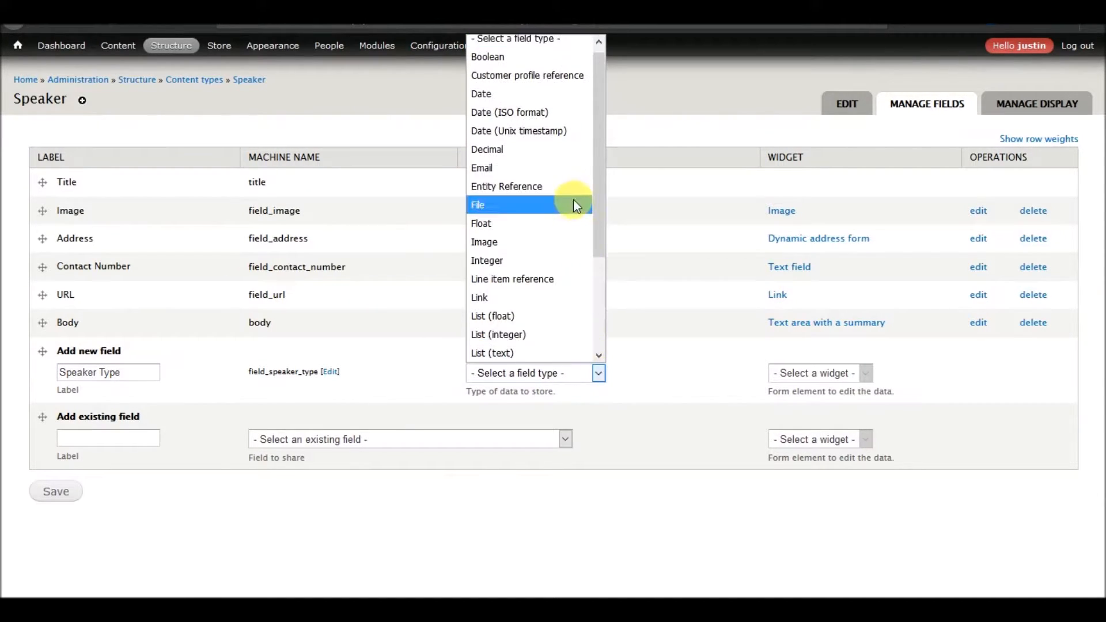
scroll(562, 186, down, 3)
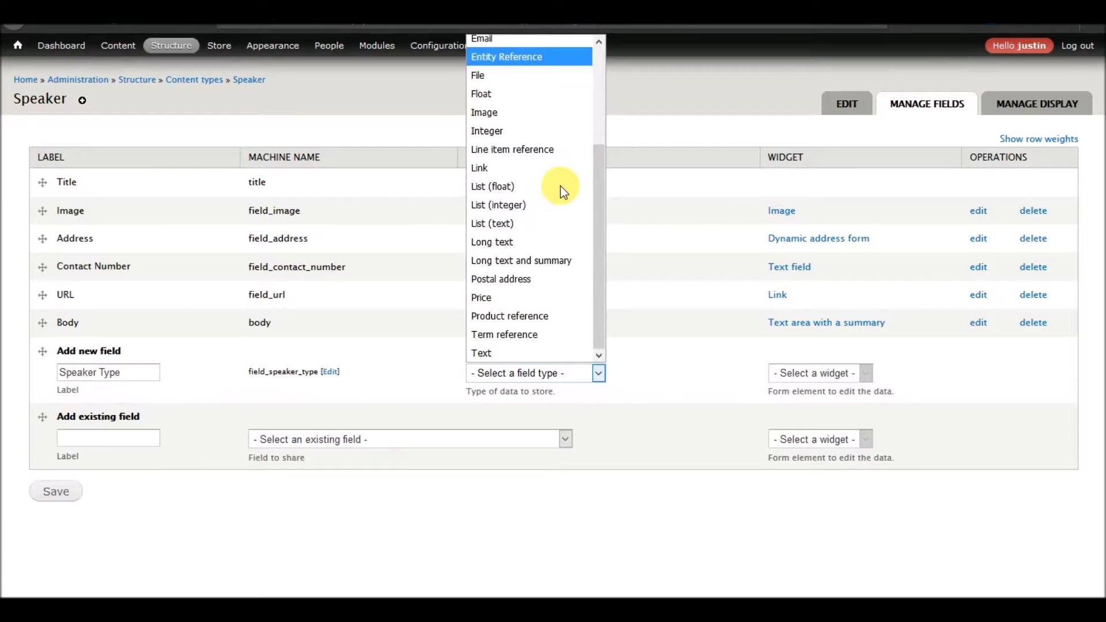
click(504, 334)
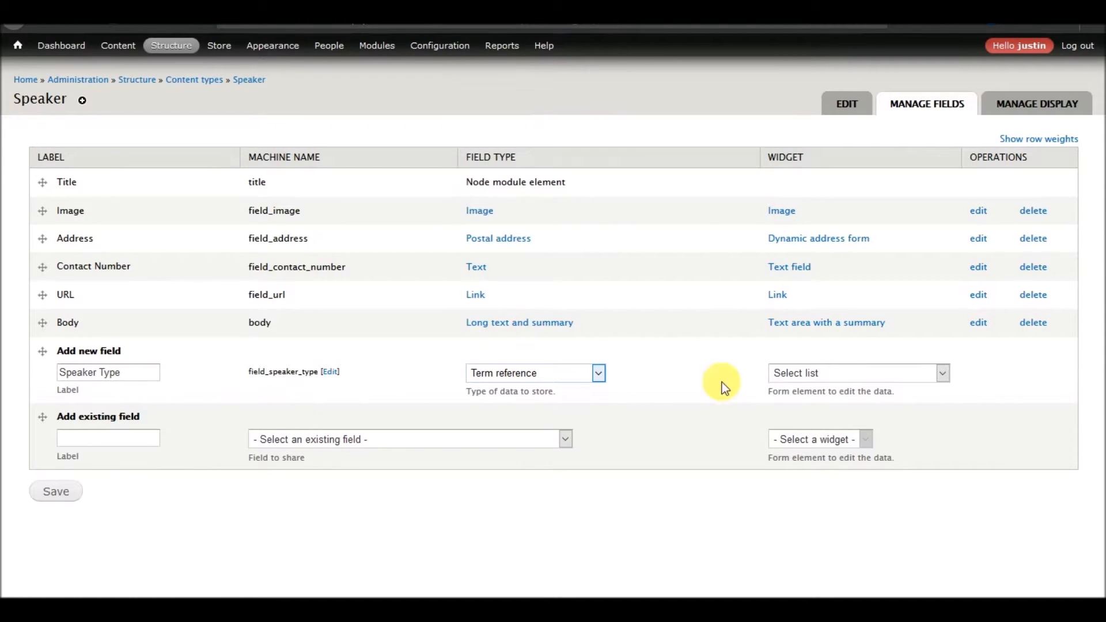
click(871, 376)
click(864, 373)
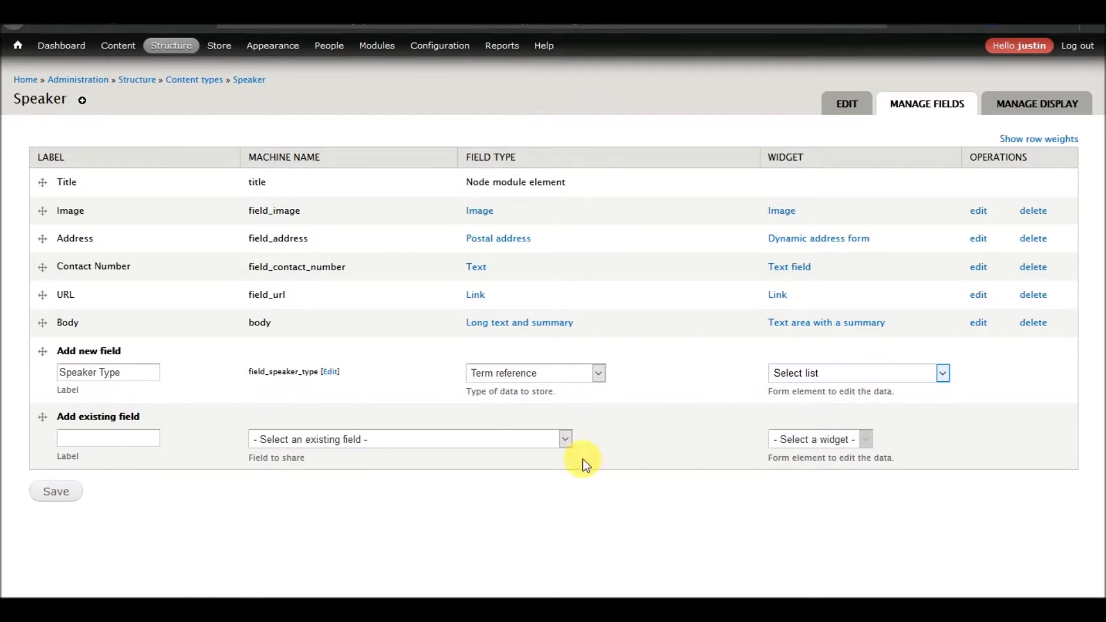
click(831, 377)
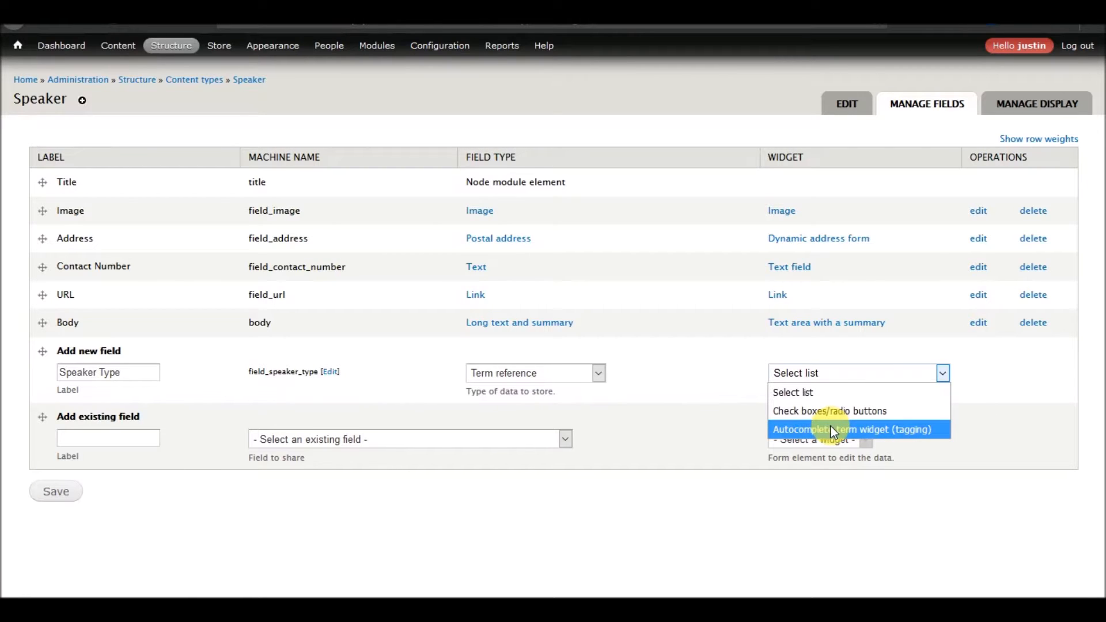
click(184, 500)
click(58, 496)
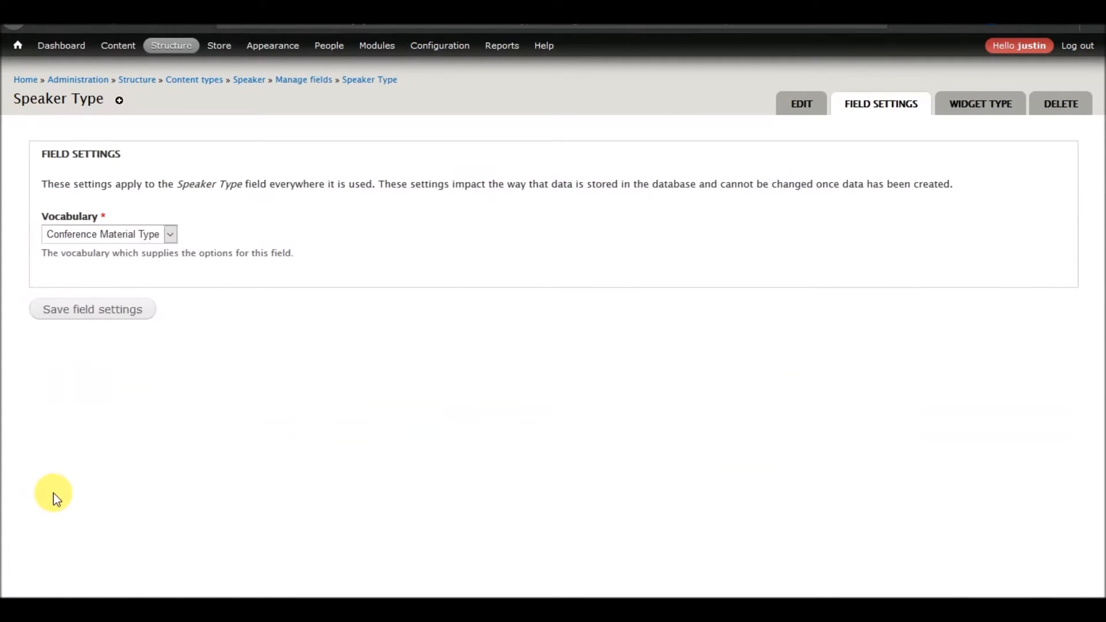
Open the taxonomy vocabulary list in a new tab to review the available vocabularies.
click(169, 236)
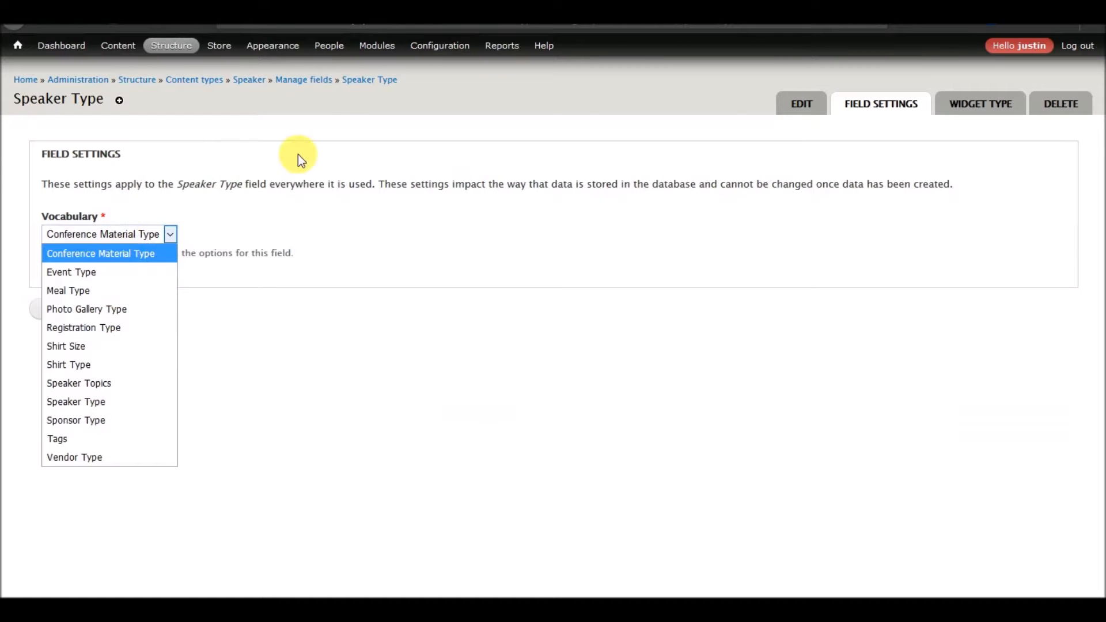
click(225, 157)
mouse_move(171, 45)
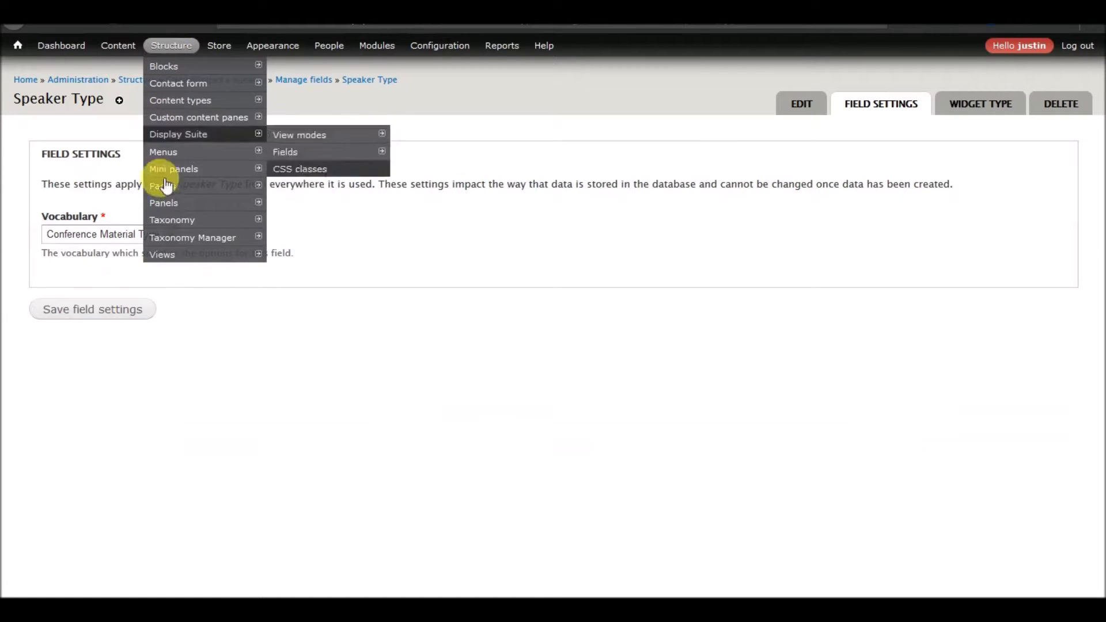
right_click(176, 221)
click(226, 230)
click(492, 11)
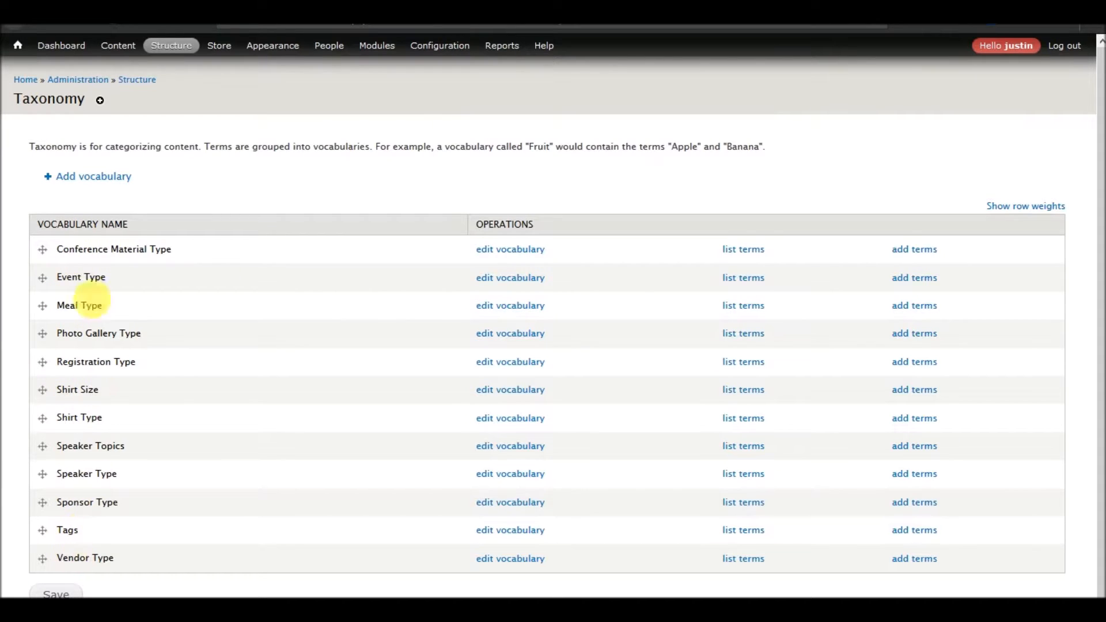
key(ctrl+shift+Tab)
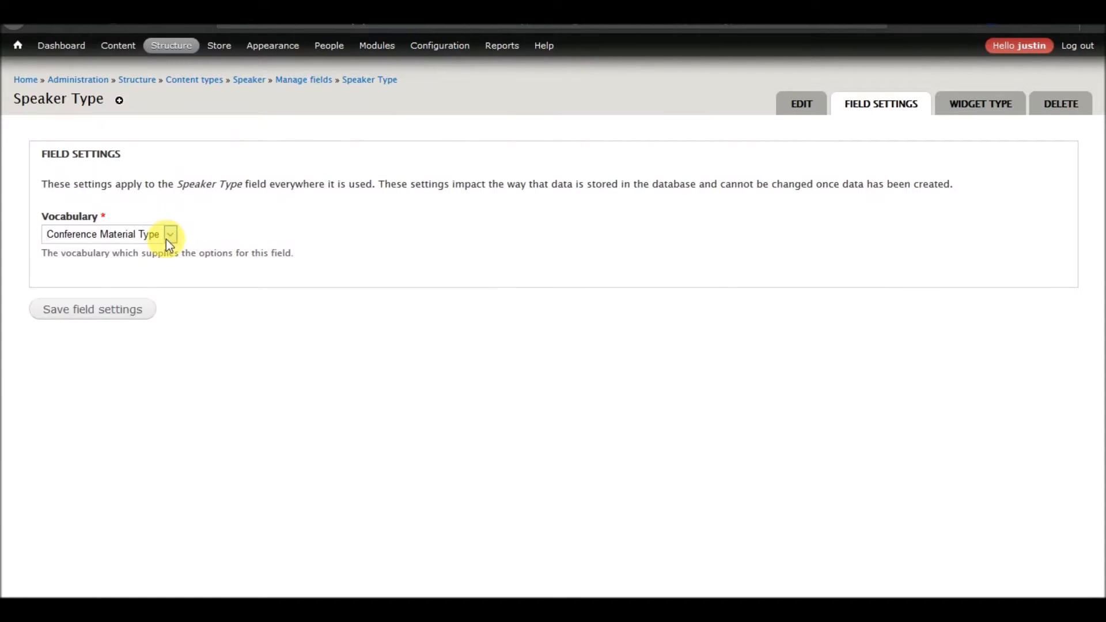
Set the Speaker Type field's vocabulary to Speaker Type and save the field settings.
click(167, 236)
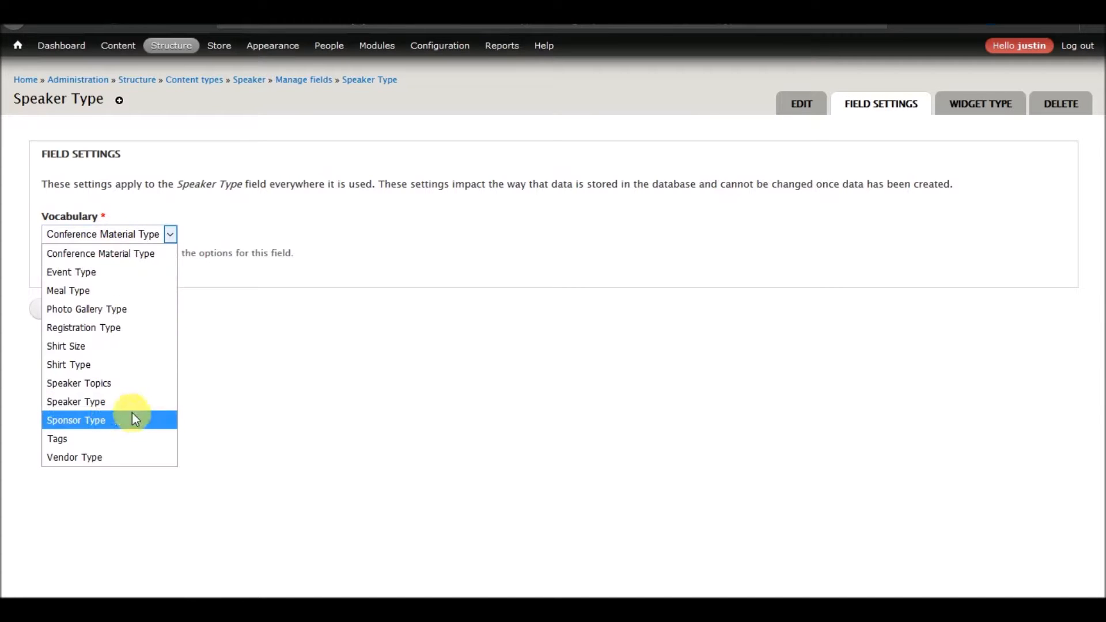
click(101, 402)
click(105, 318)
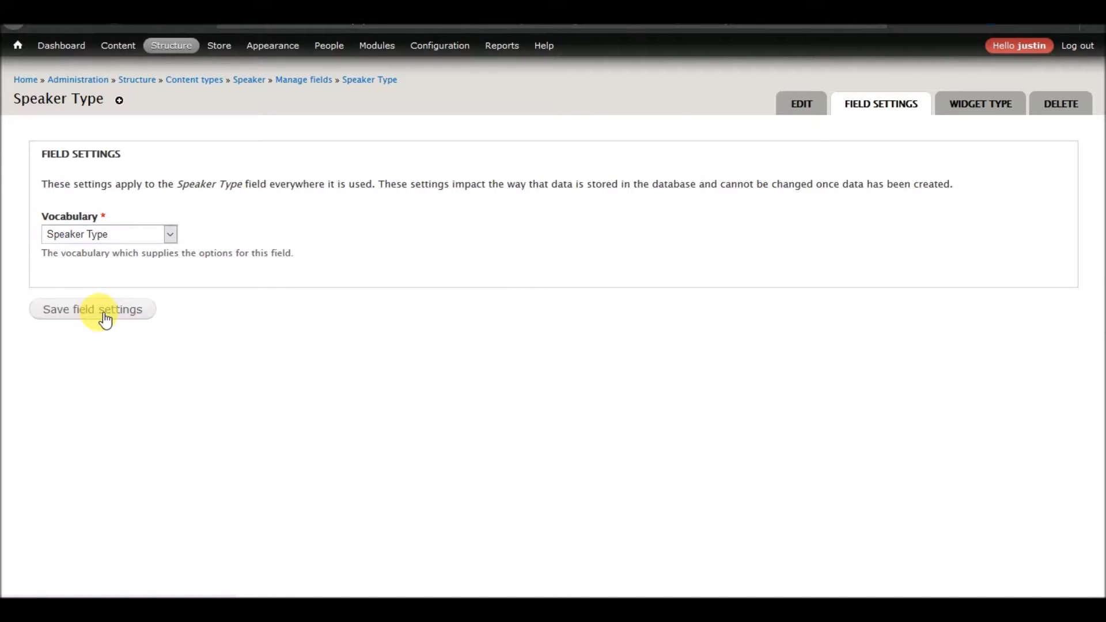
Set the Speaker Type field's number of values to Unlimited and save the field settings.
scroll(267, 326, down, 5)
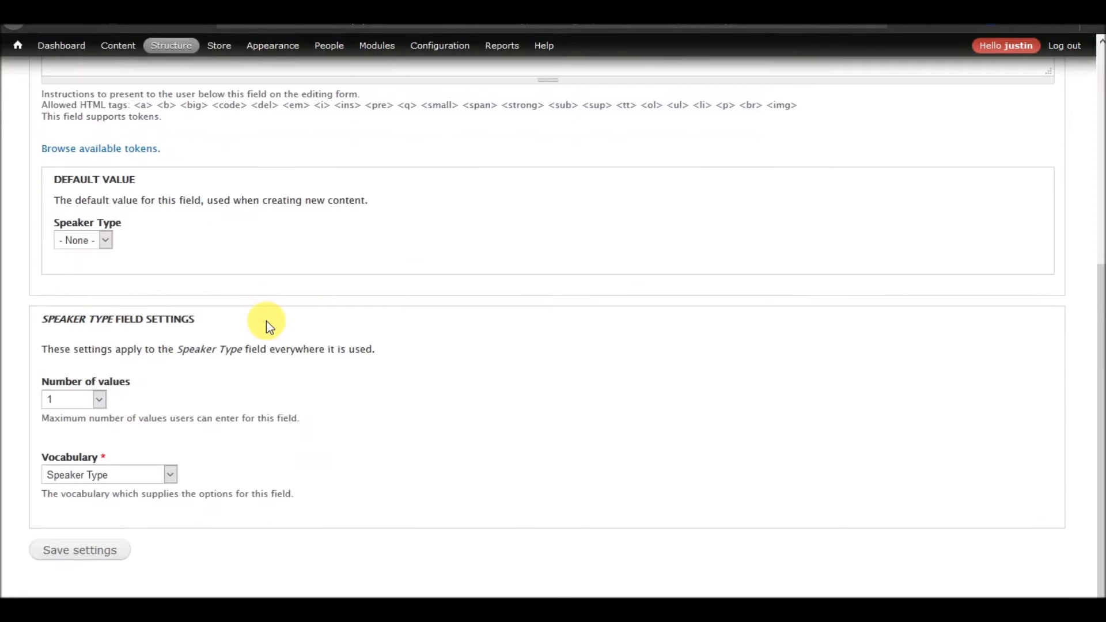
scroll(116, 247, up, 2)
click(105, 329)
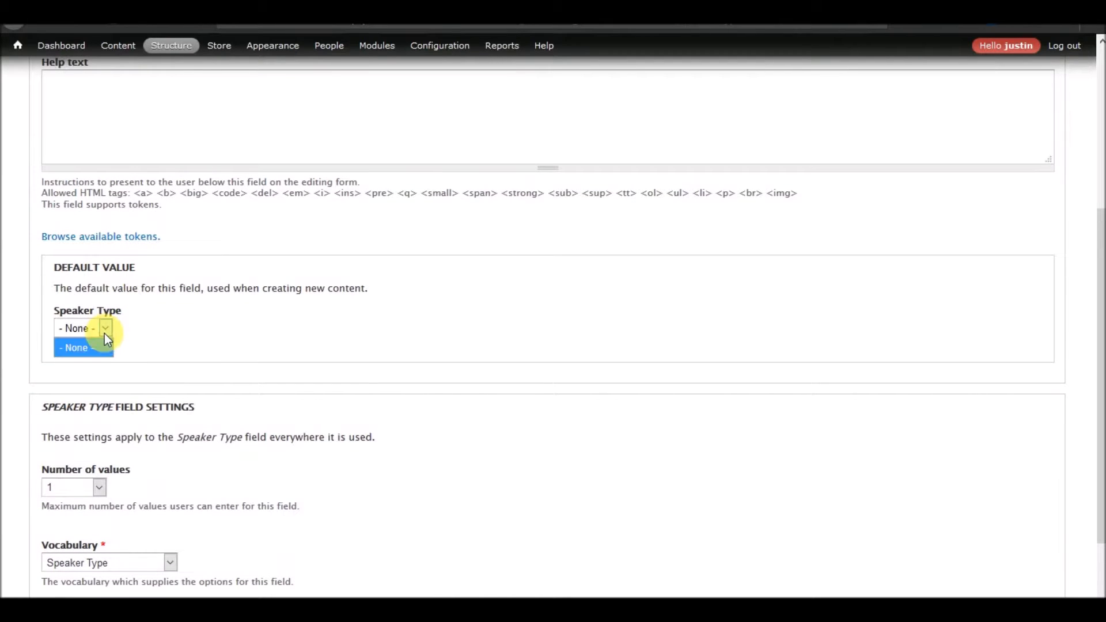
click(86, 372)
scroll(171, 333, down, 2)
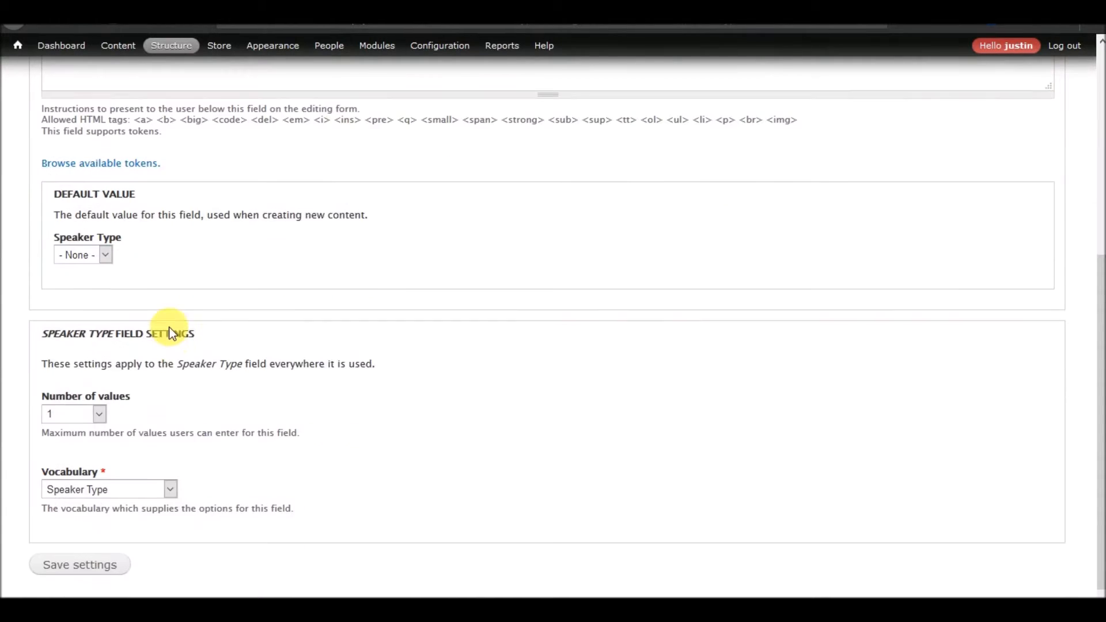
click(97, 407)
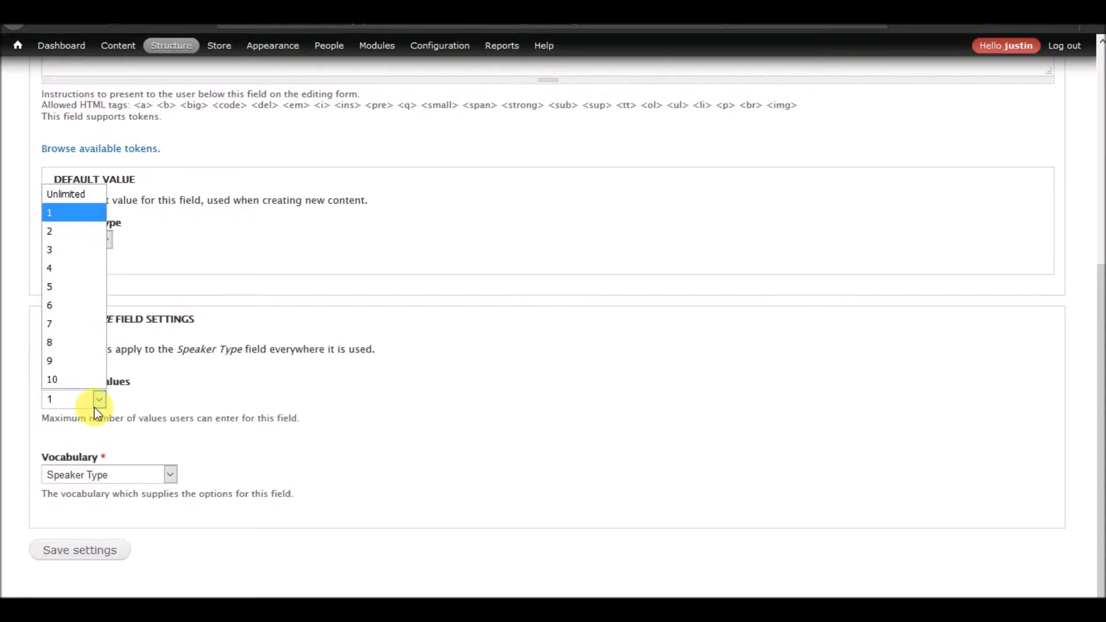
click(95, 408)
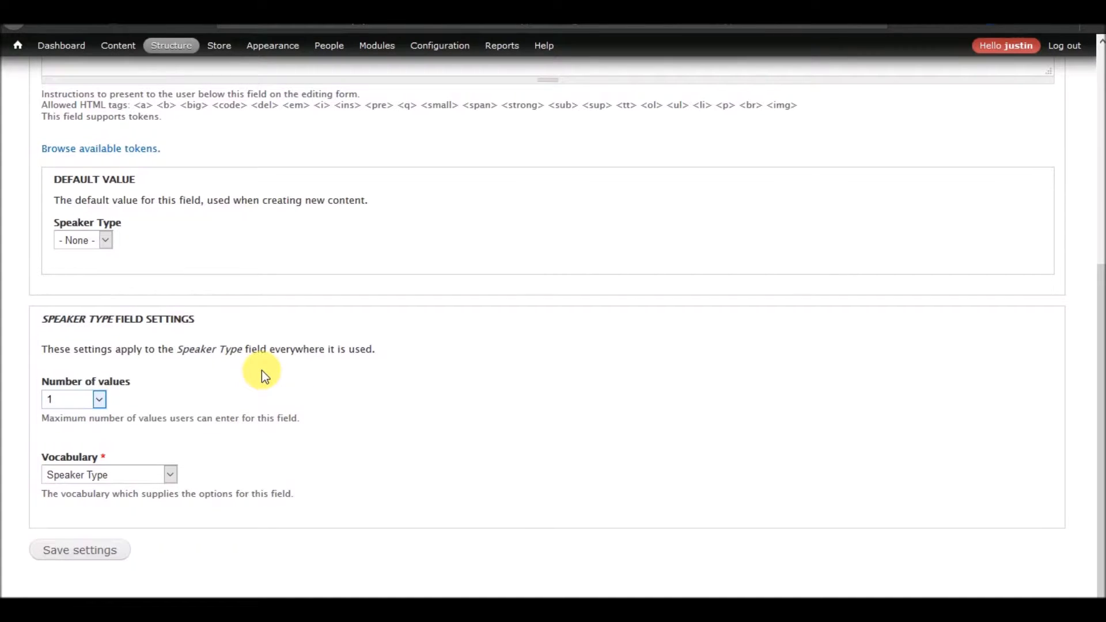
click(99, 405)
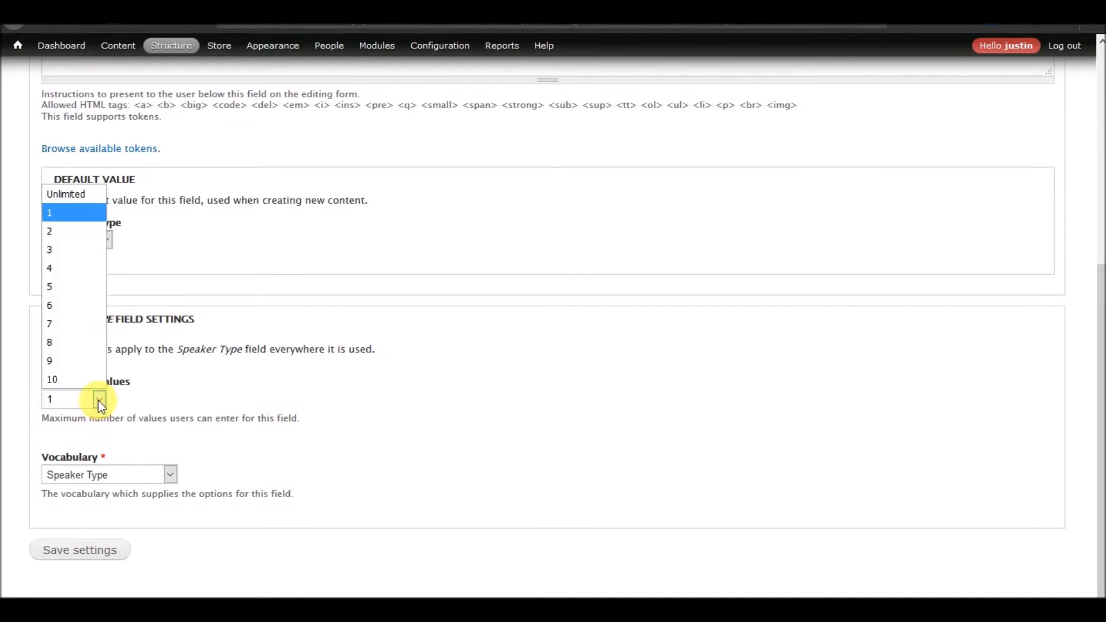
click(73, 201)
click(102, 552)
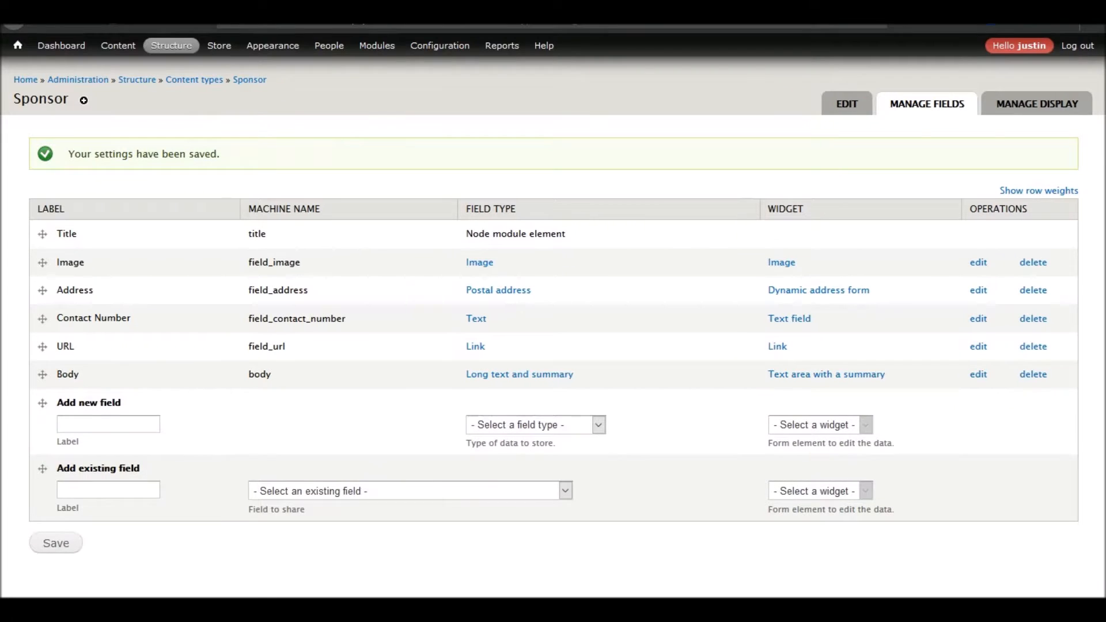
Add a new Term reference field labelled Sponsor Type to the Sponsor content type.
click(110, 425)
text(Sponosr)
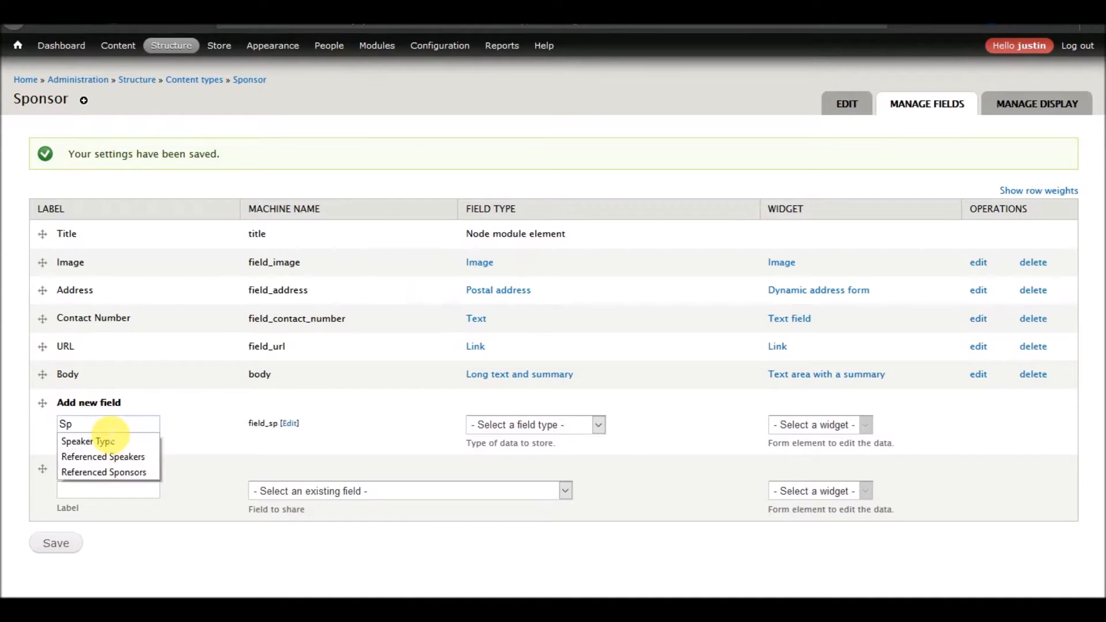
key(BackSpace)
key(BackSpace)
key(BackSpace)
key(BackSpace)
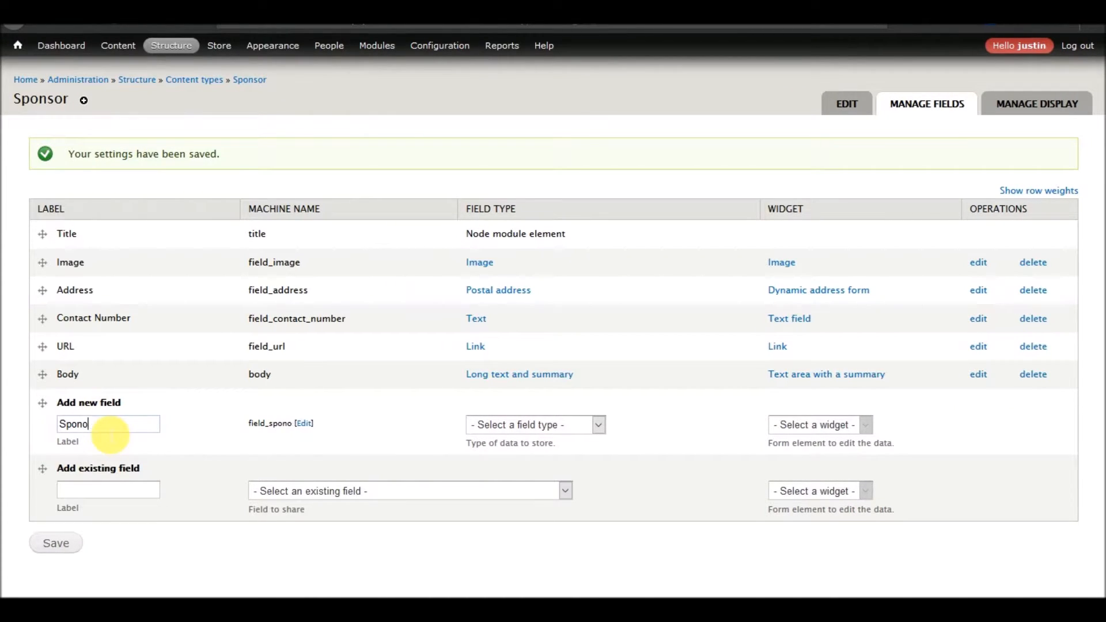
text(sor Type)
click(572, 430)
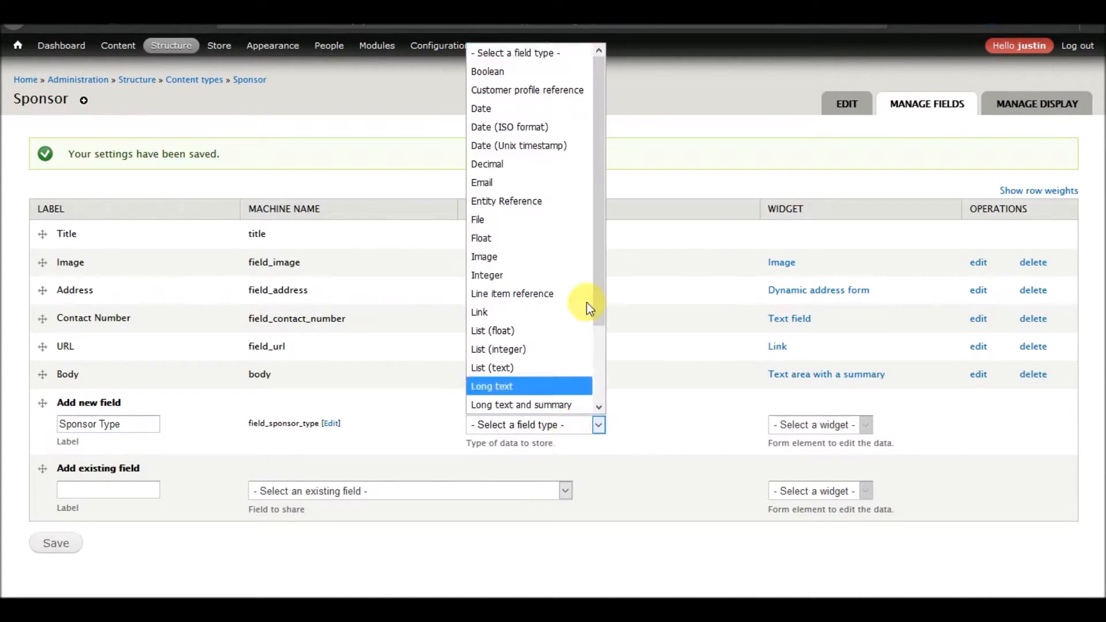
click(516, 386)
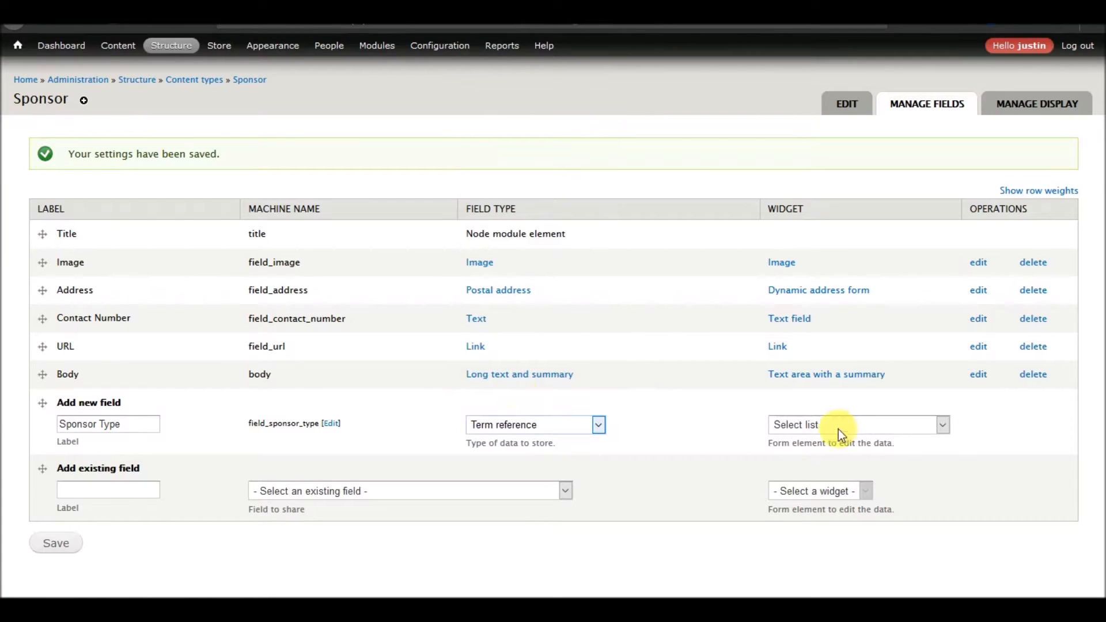
click(63, 551)
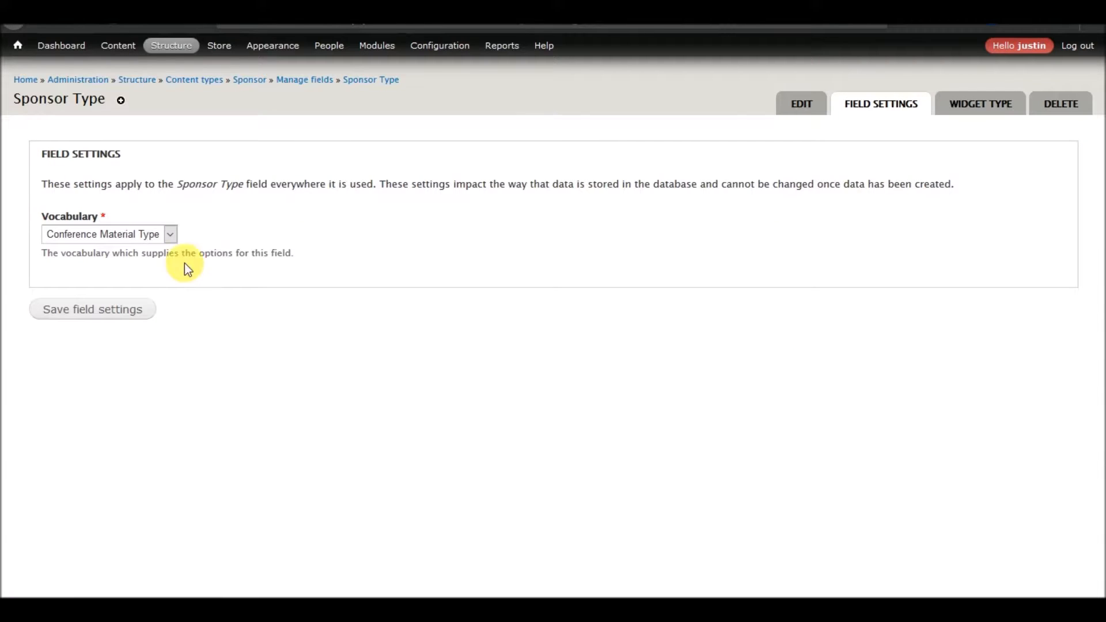
Set the Sponsor Type field's vocabulary to Sponsor Type and save both field settings pages.
click(157, 232)
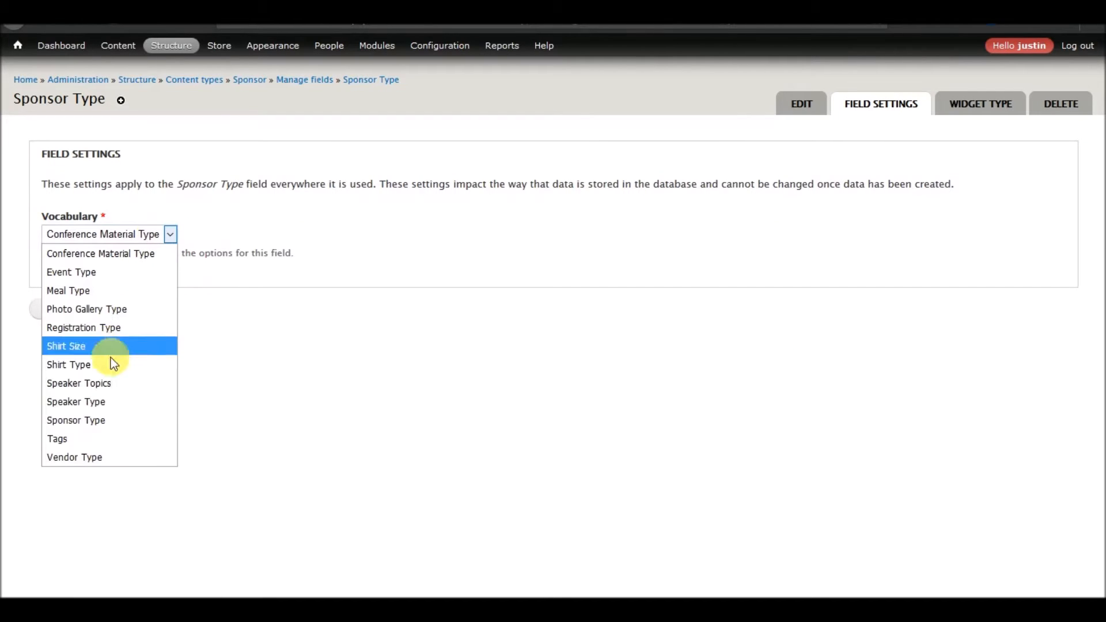
click(94, 421)
click(83, 315)
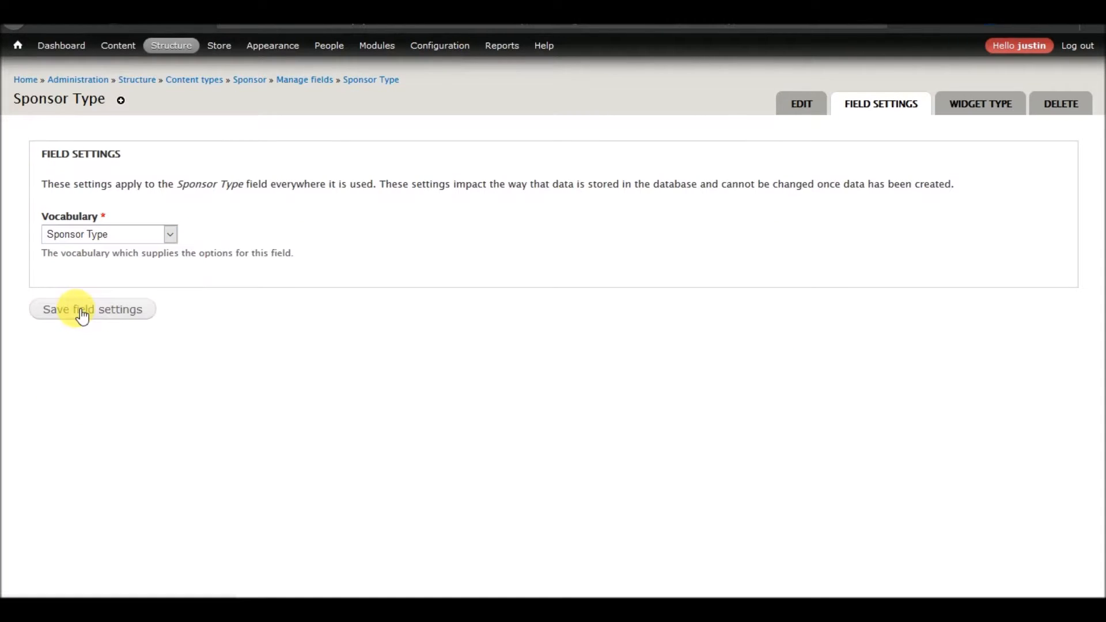
scroll(307, 353, down, 5)
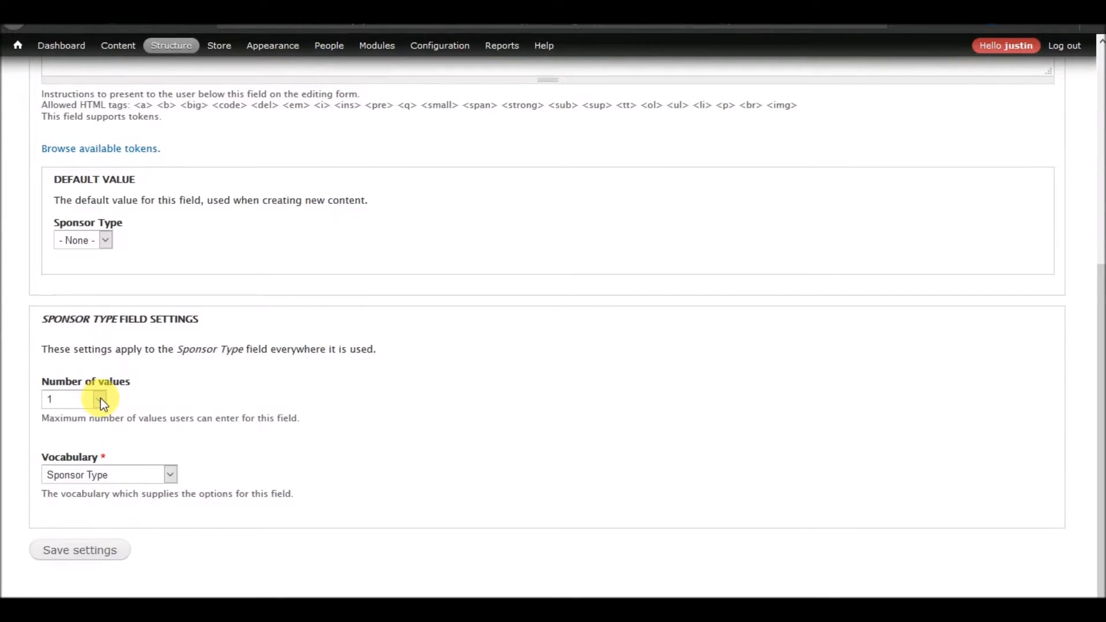
scroll(260, 396, up, 3)
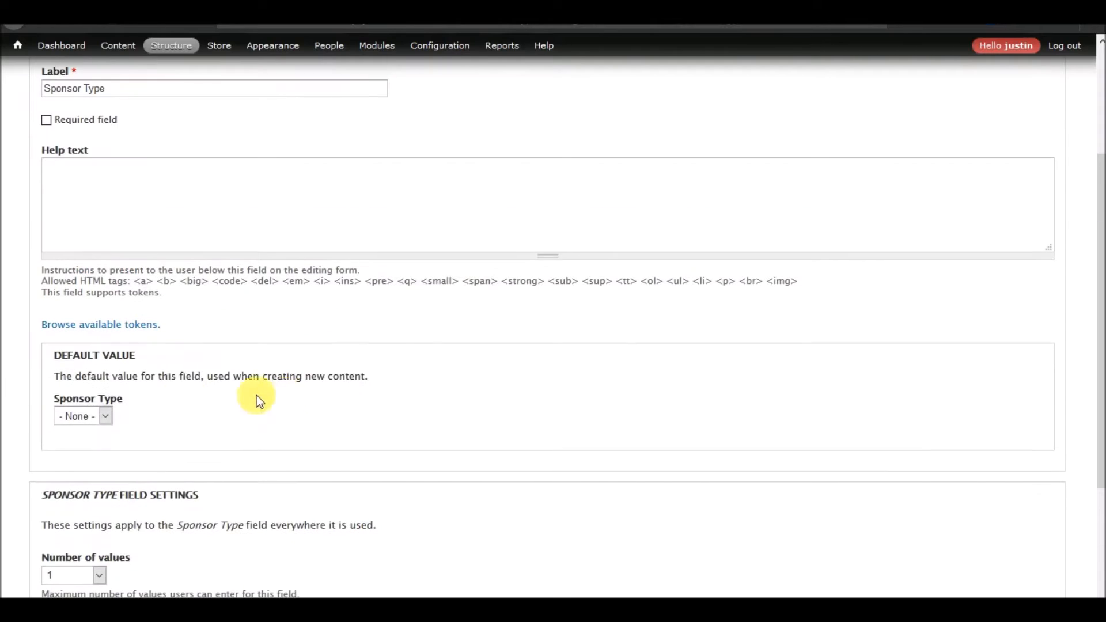
click(108, 415)
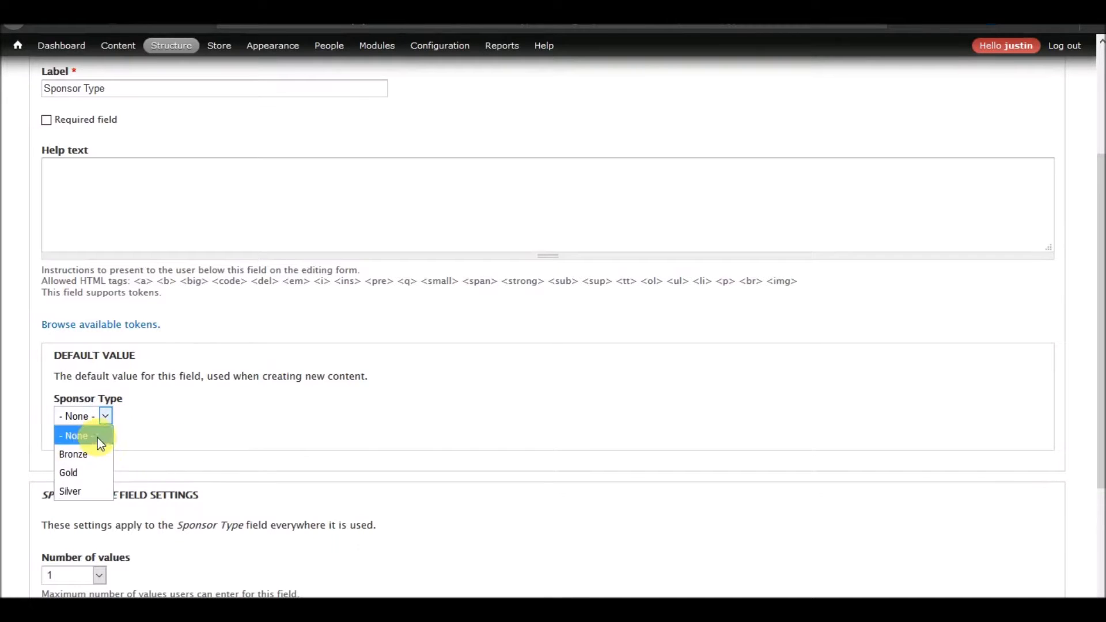
click(234, 413)
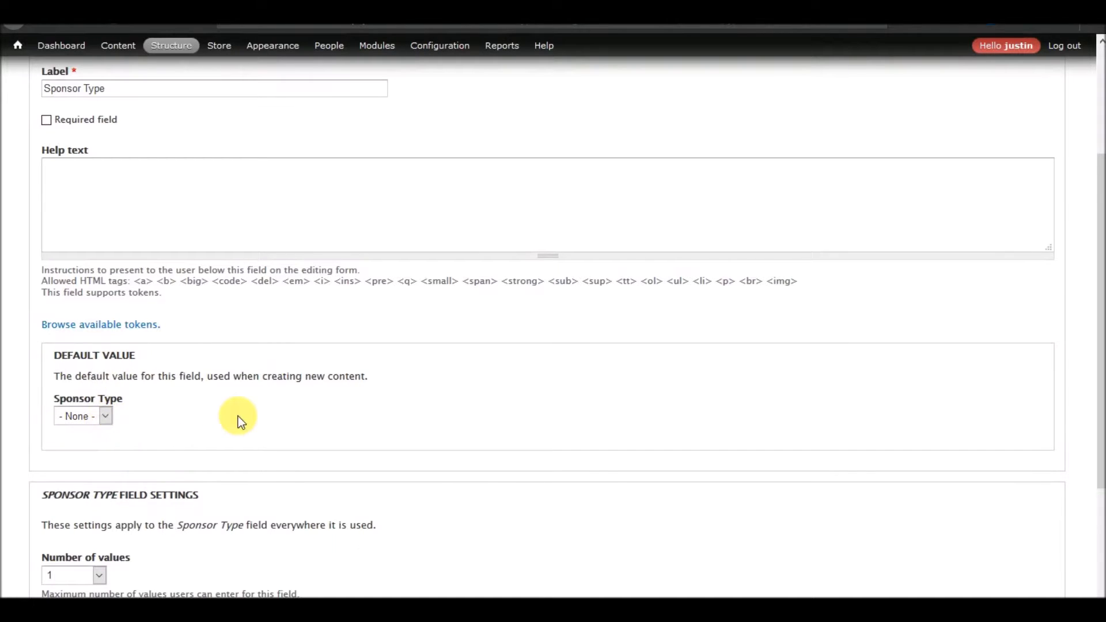
scroll(238, 416, down, 3)
click(90, 553)
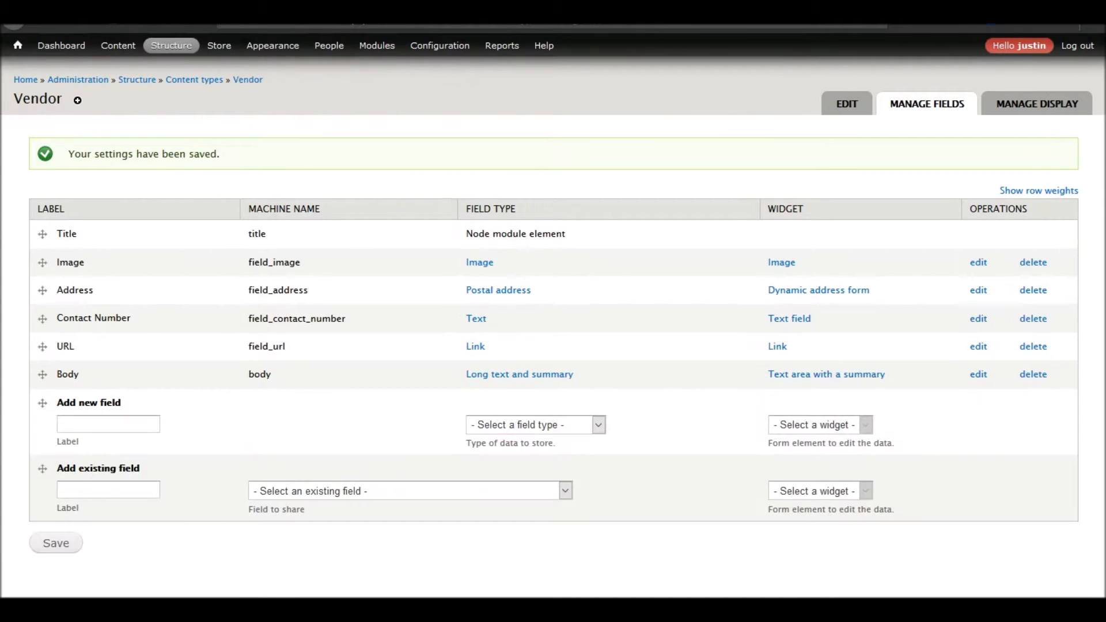
Add a new Term reference field labelled Vendor Type to the Vendor content type.
click(138, 424)
text(Vendo)
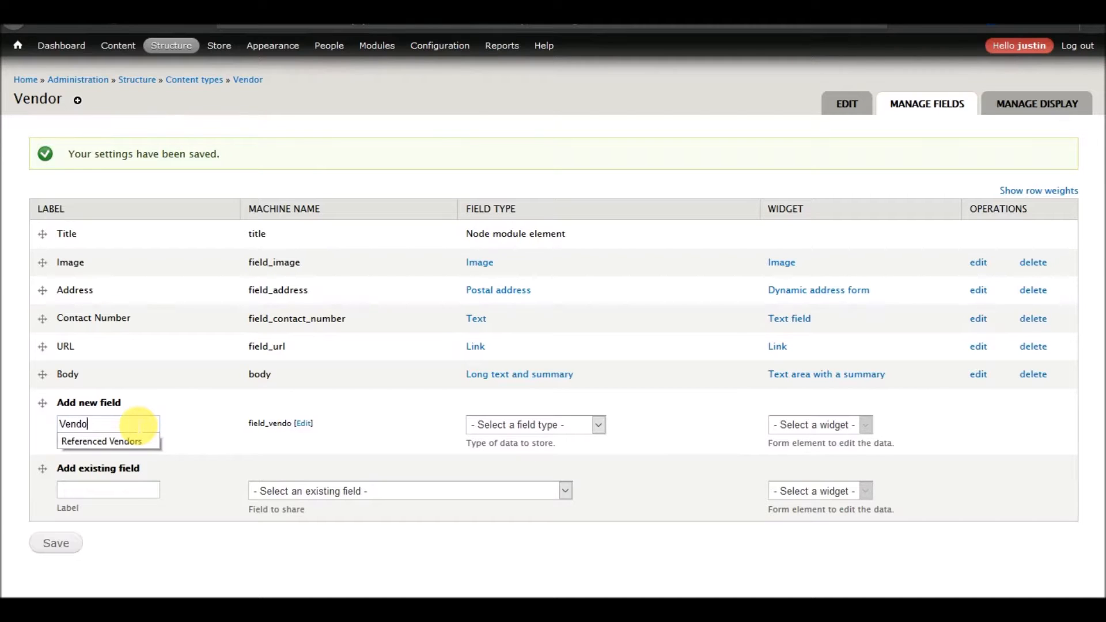
text(r Type)
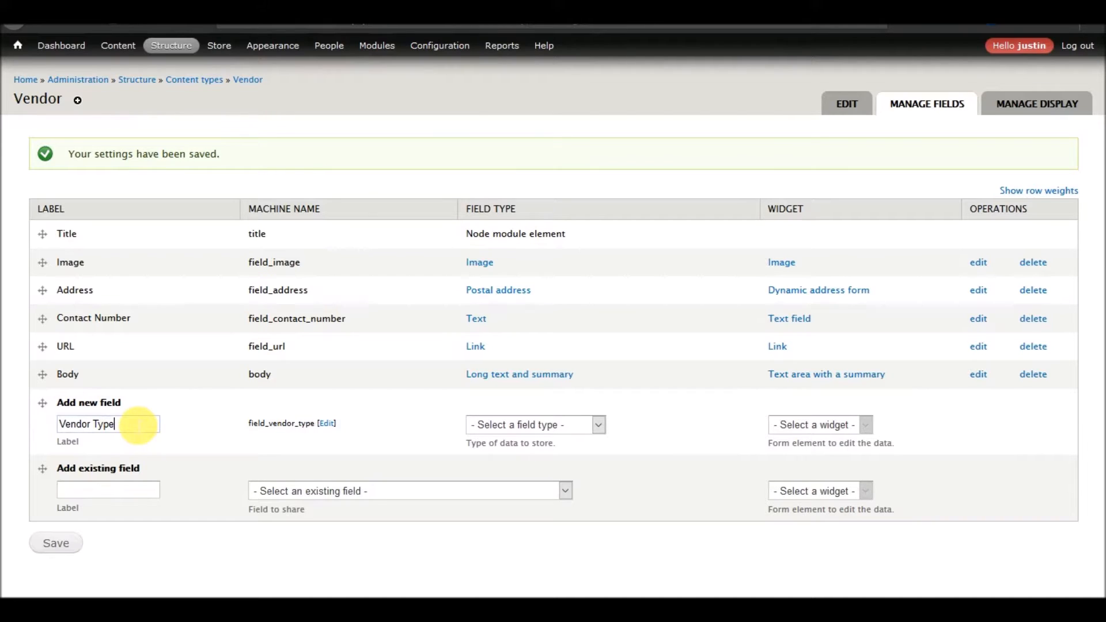
click(552, 426)
scroll(552, 274, down, 2)
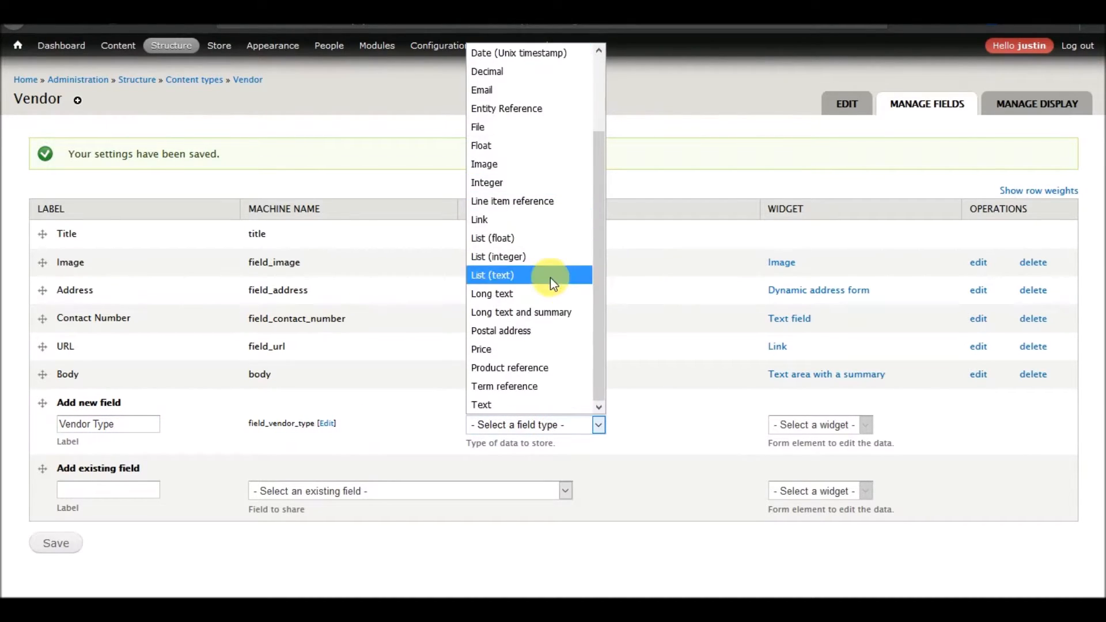
click(521, 385)
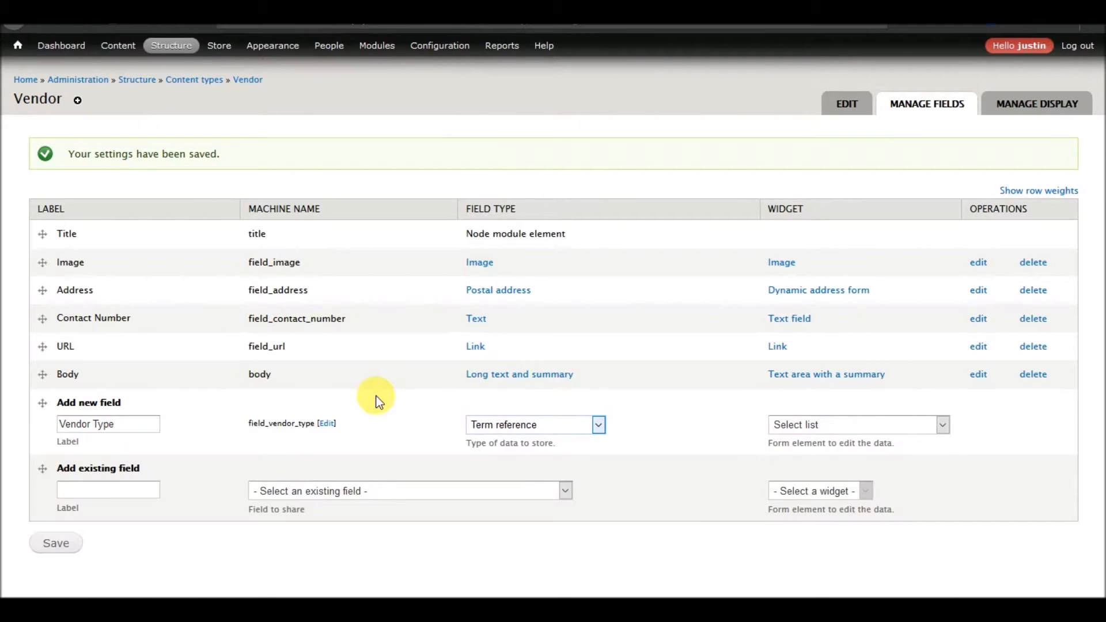
click(53, 543)
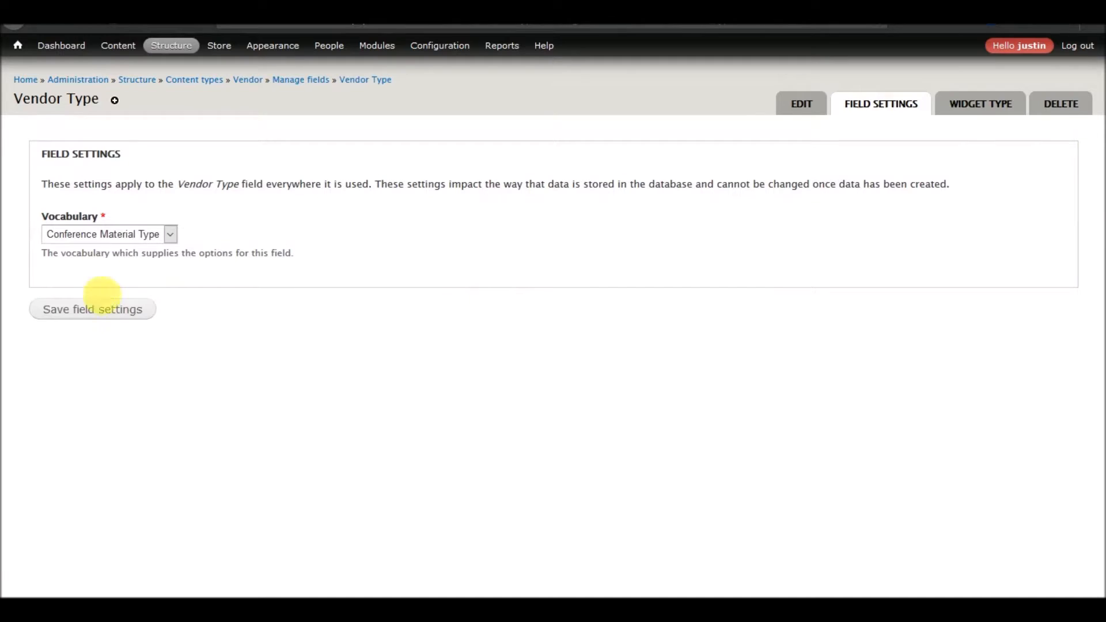
Set the Vendor Type field's vocabulary to Vendor Type and save the field settings.
click(126, 235)
click(64, 460)
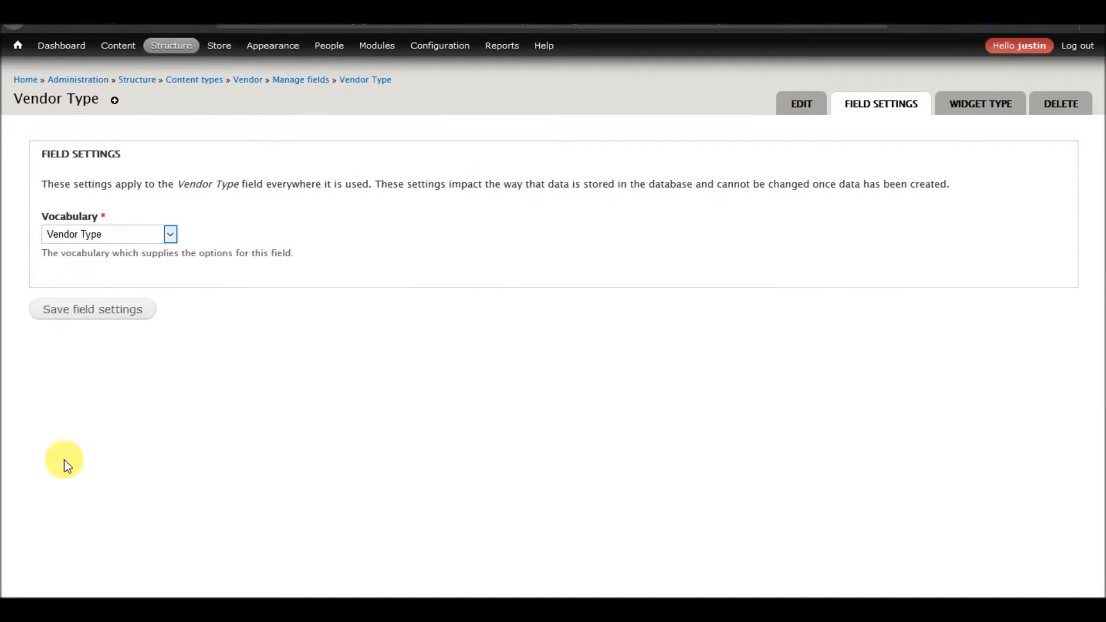
click(80, 310)
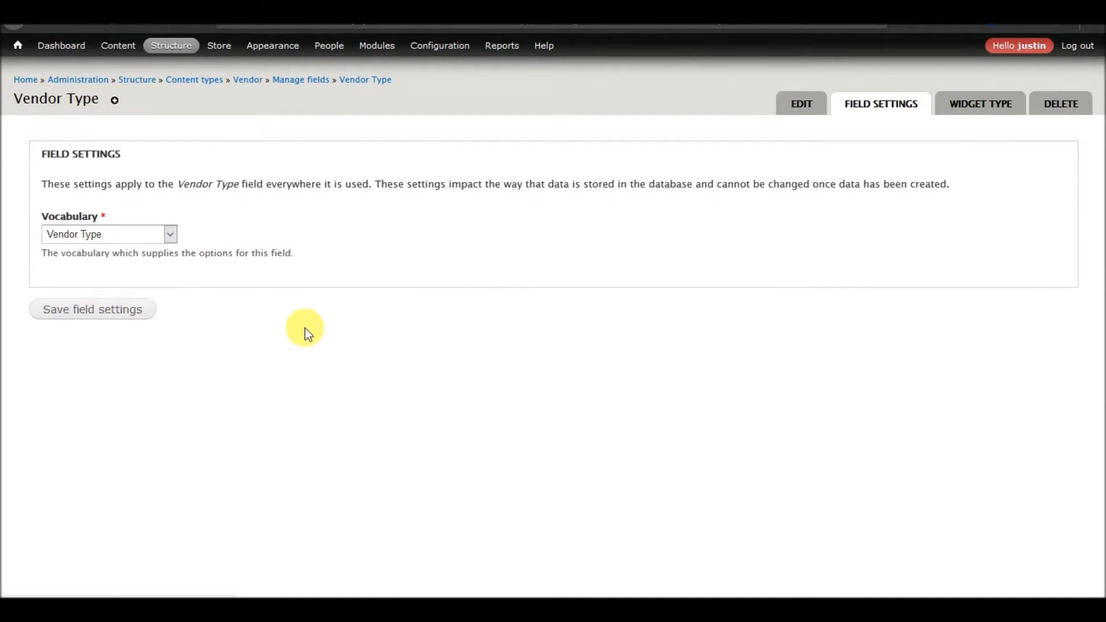
scroll(306, 346, down, 5)
scroll(323, 354, down, 2)
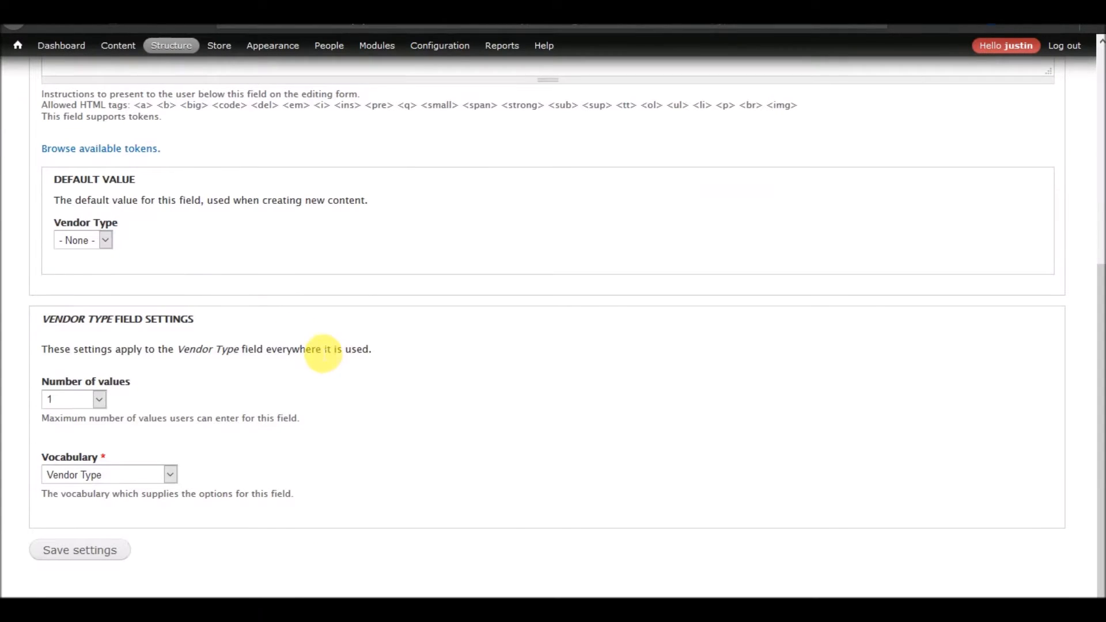
click(105, 239)
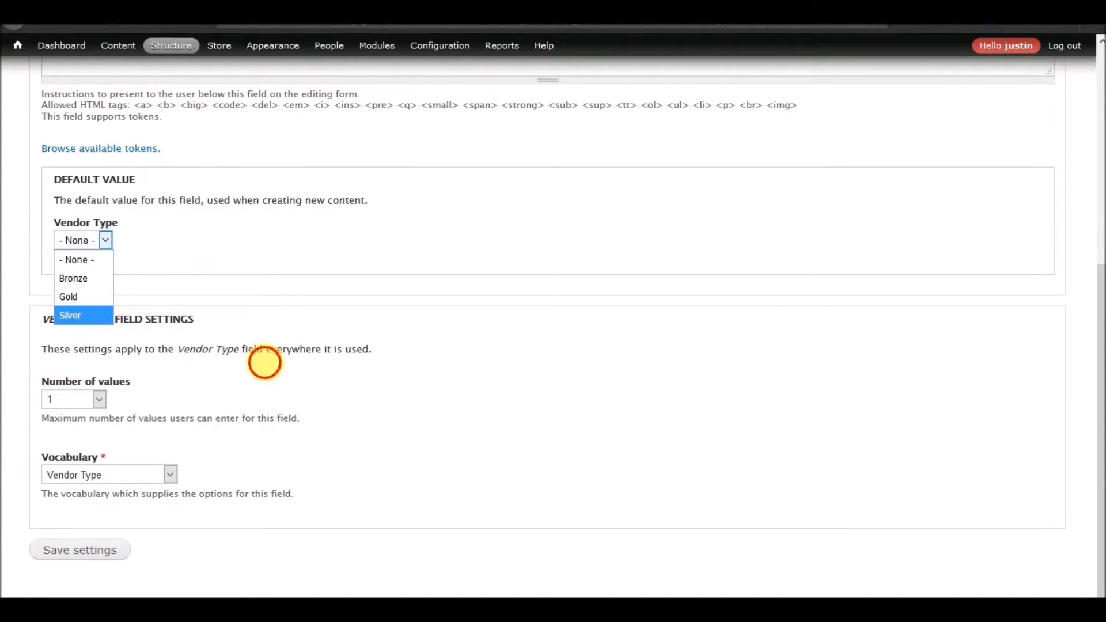
click(245, 368)
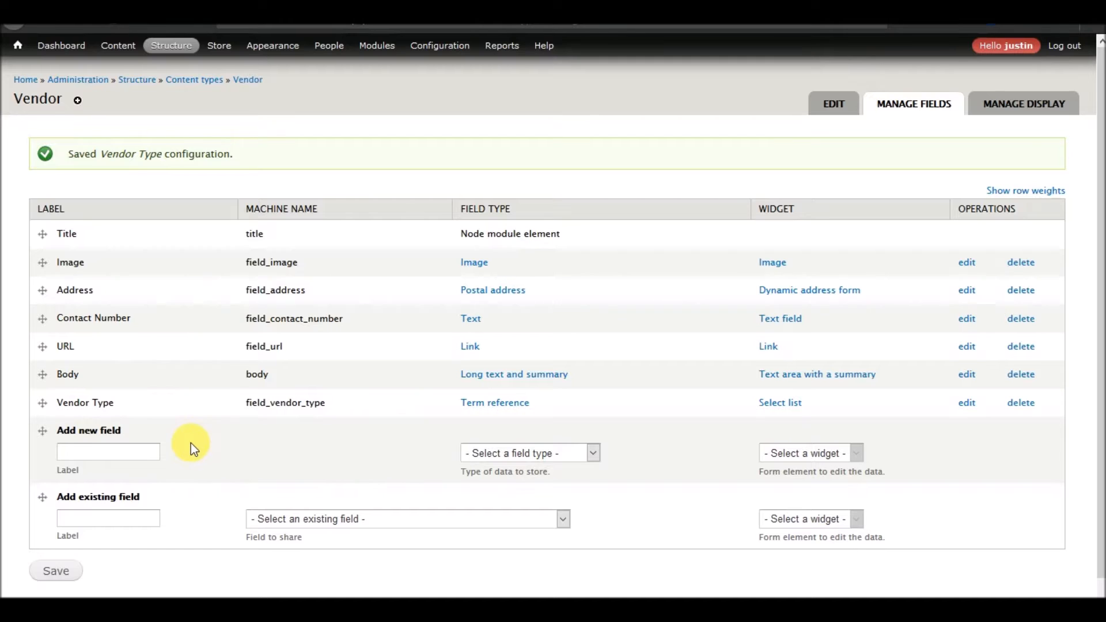
Start creating a new Speaker item and enter the speaker's full name as its title.
mouse_move(118, 45)
mouse_move(130, 66)
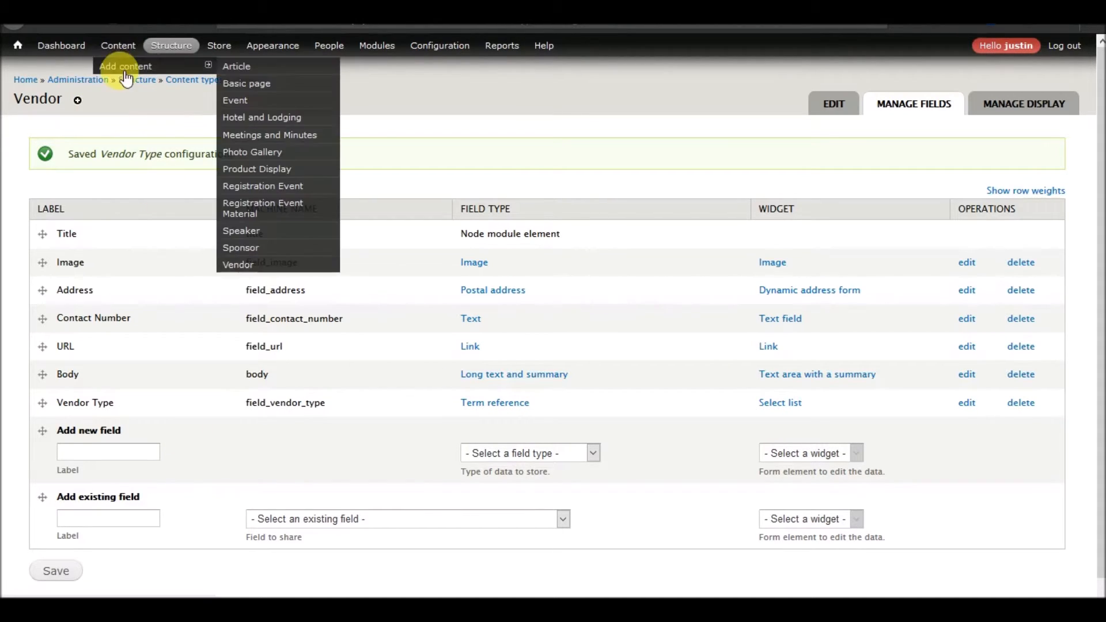
click(253, 236)
click(168, 163)
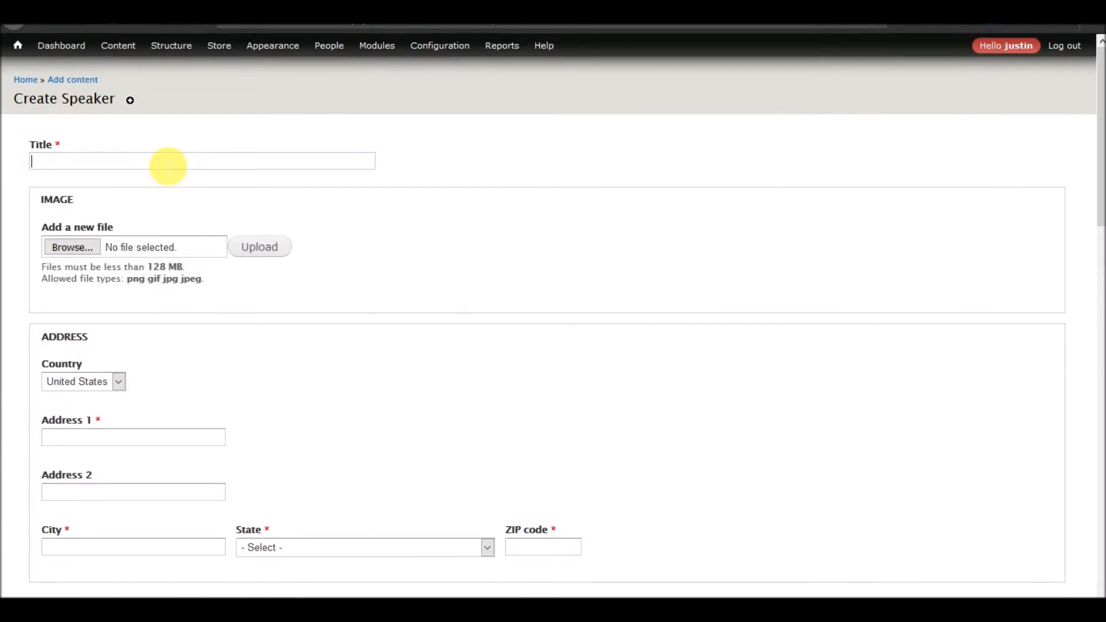
Upload the ByYourCommand.png image to the speaker's Image field.
click(71, 247)
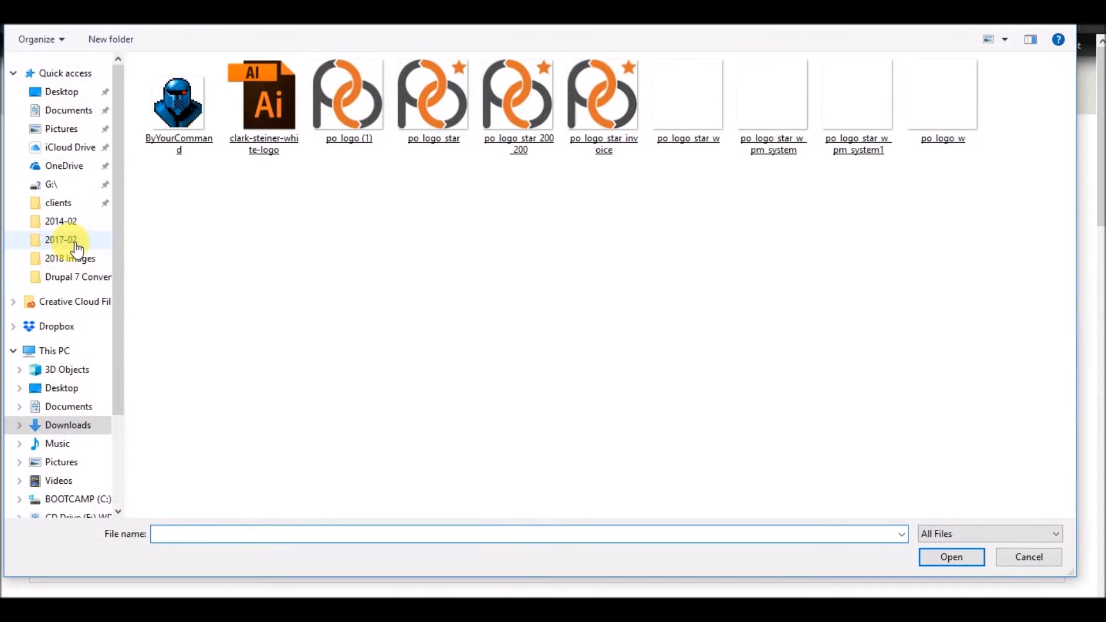
double_click(184, 107)
click(284, 245)
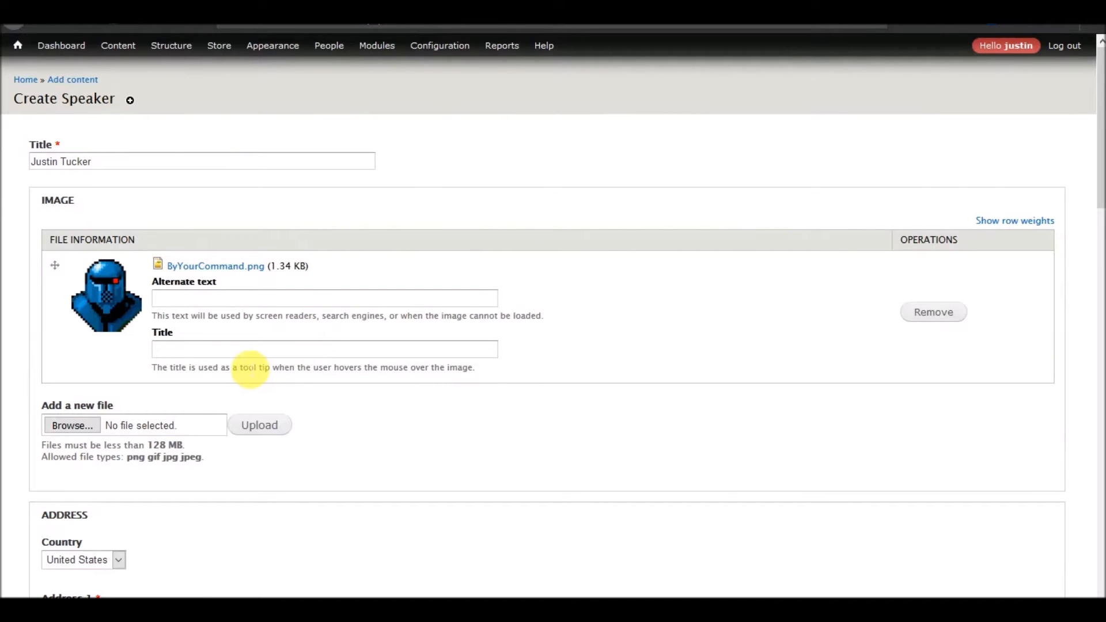
Autofill the speaker's address fields and contact number from the browser's saved address suggestion.
scroll(244, 363, down, 3)
scroll(244, 363, down, 2)
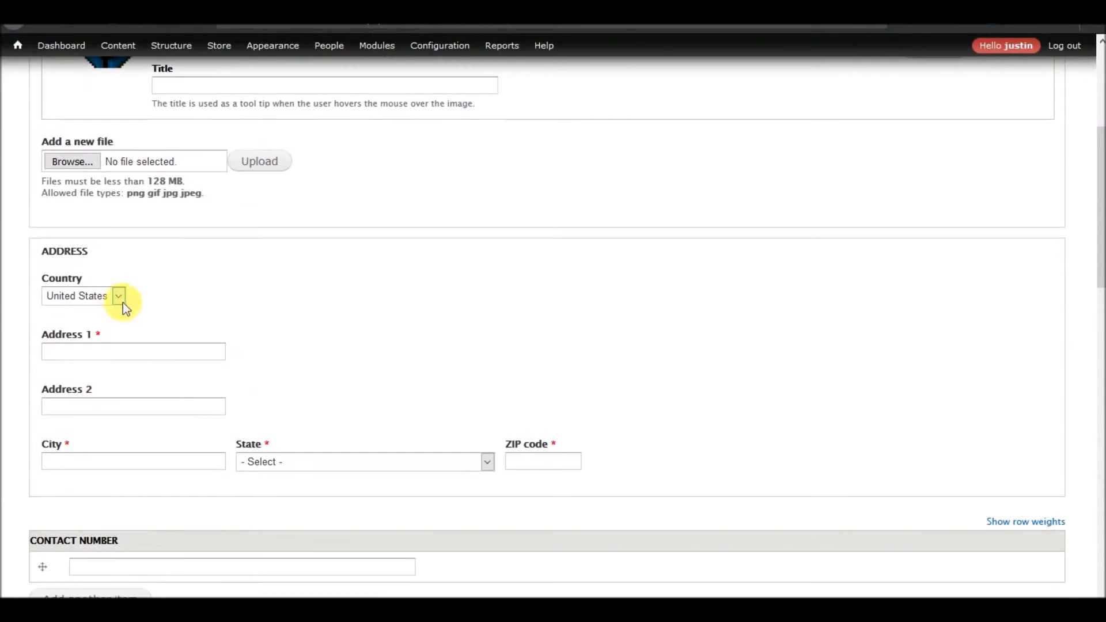
click(121, 356)
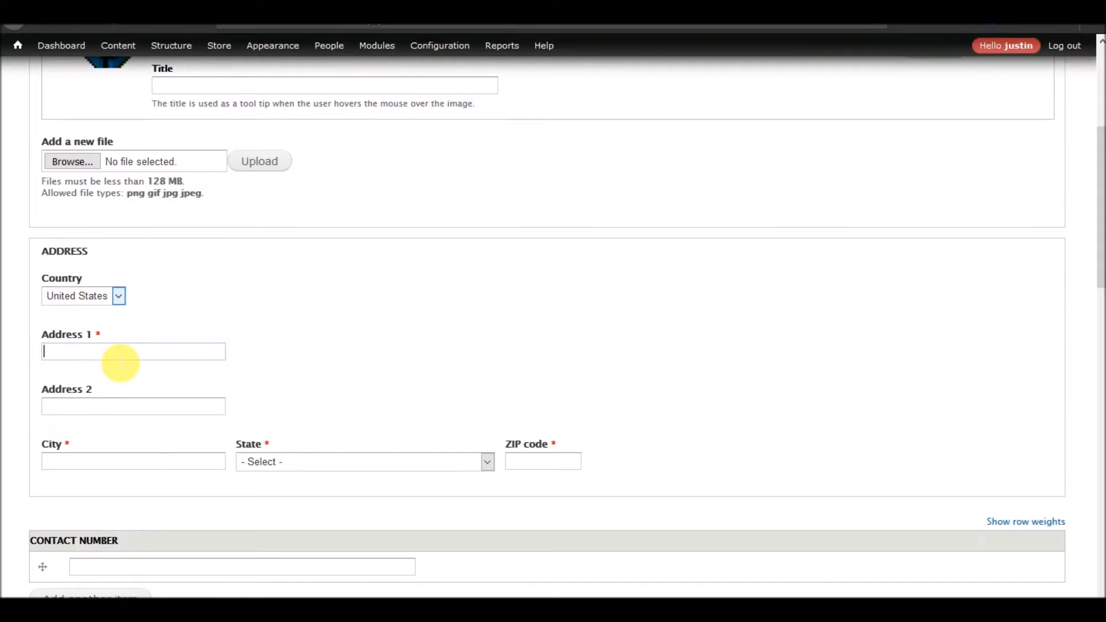
text(100)
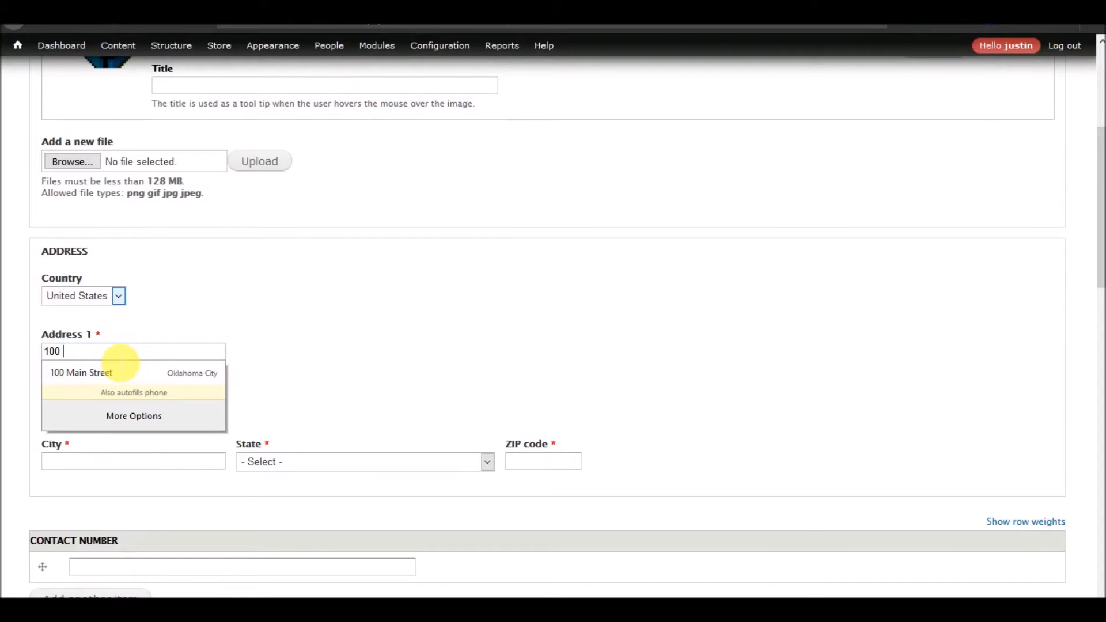
click(121, 363)
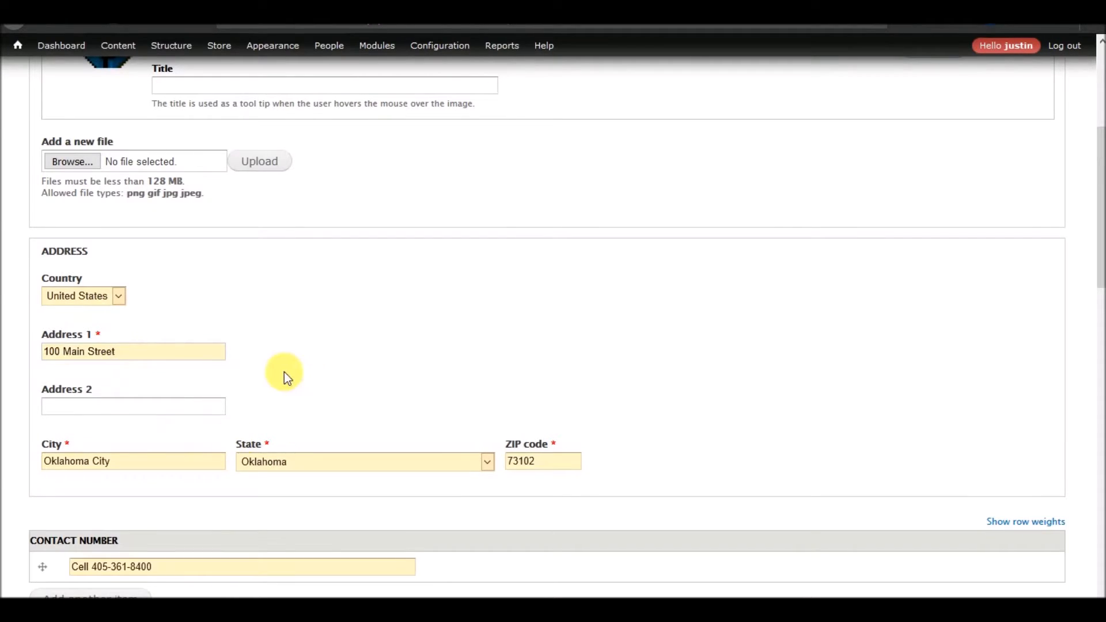
scroll(288, 375, down, 5)
click(579, 360)
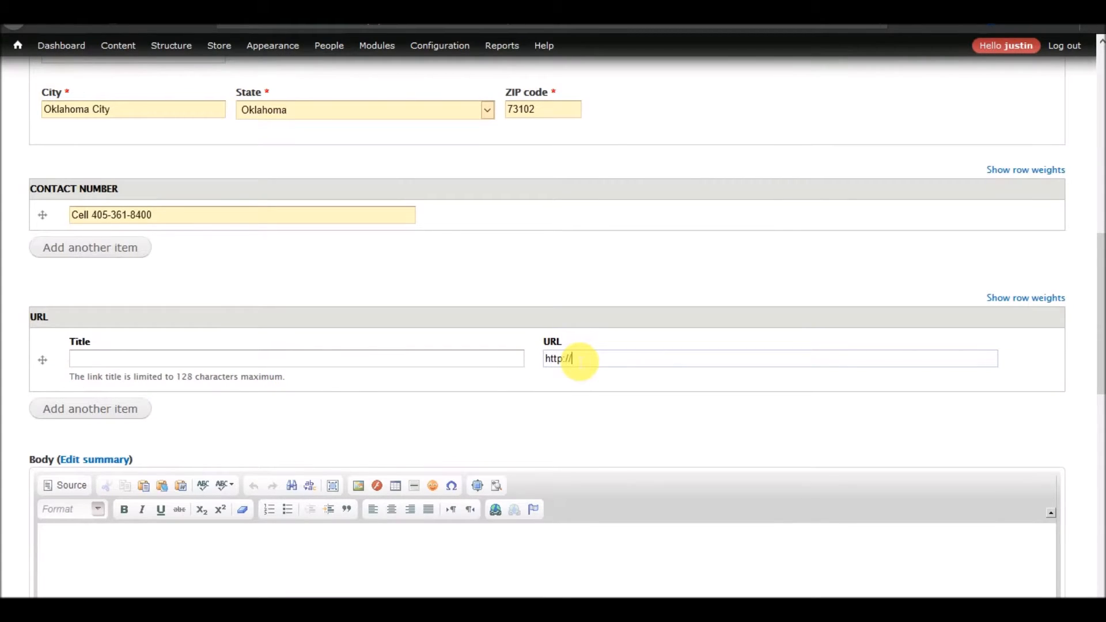
text(http://perfectlyoptimized.com)
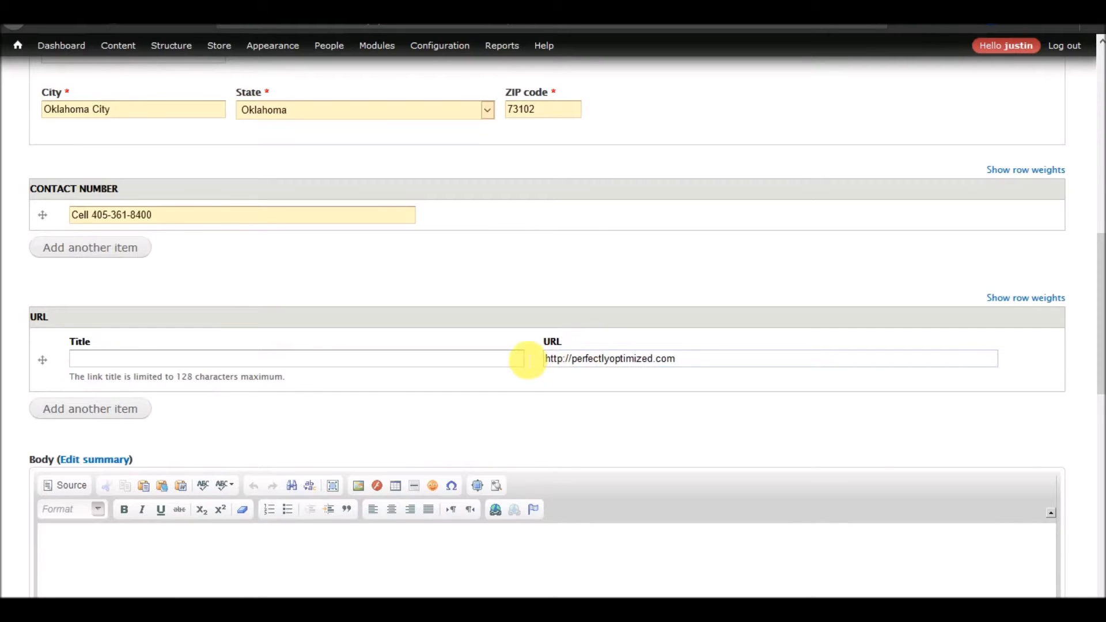
Enter "Awesome stuff about me here." as the speaker's body text.
scroll(484, 326, down, 10)
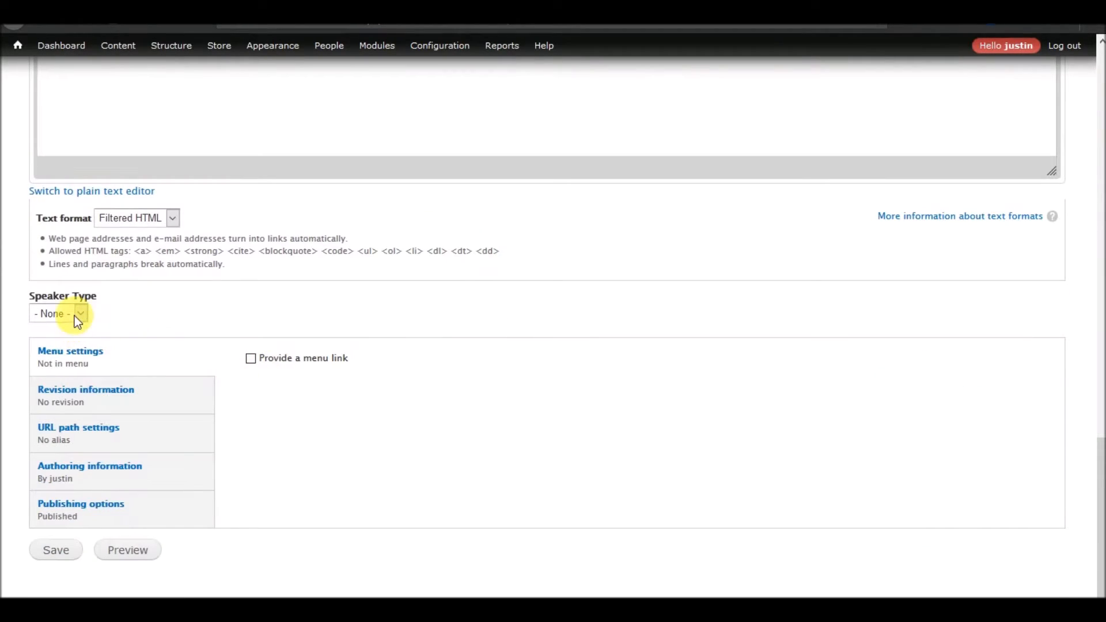
click(78, 316)
click(183, 311)
scroll(366, 484, up, 8)
scroll(370, 481, up, 10)
scroll(370, 482, down, 13)
click(305, 319)
scroll(305, 319, up, 3)
text(Awesome stuff about me here.)
scroll(472, 340, down, 6)
scroll(341, 395, up, 8)
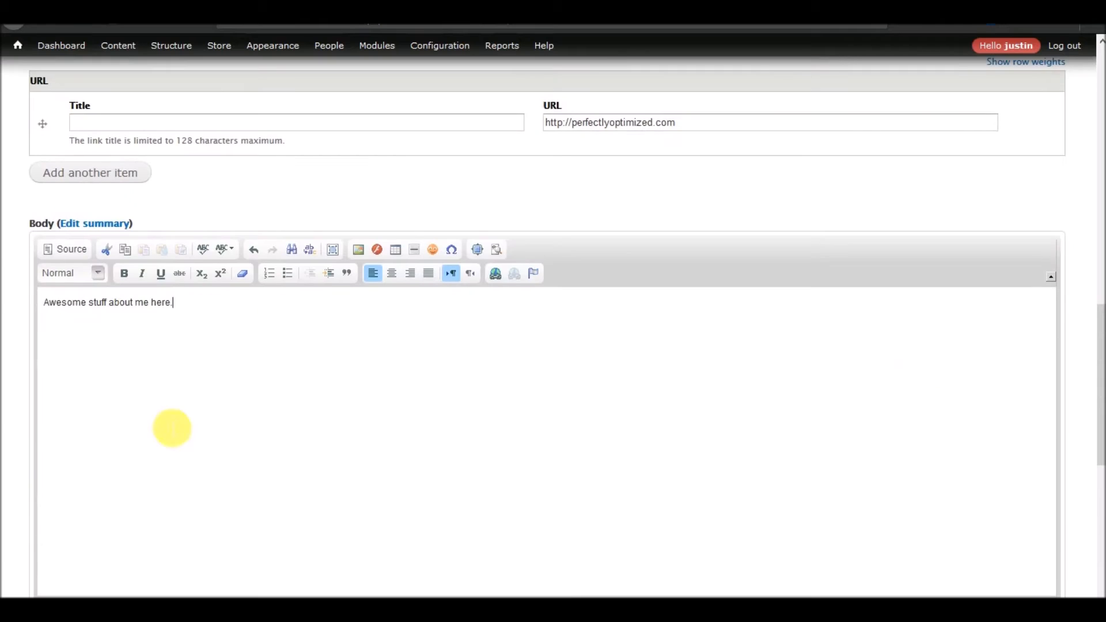
Switch the body's text format to Full HTML.
scroll(158, 338, down, 4)
scroll(251, 362, down, 2)
click(150, 305)
click(129, 348)
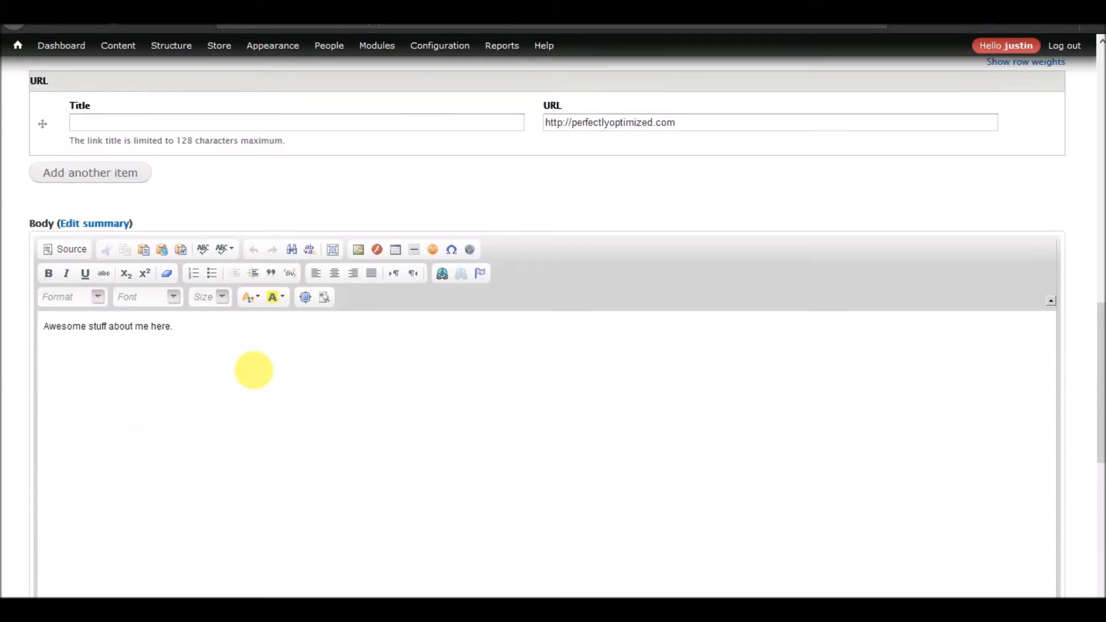
click(358, 249)
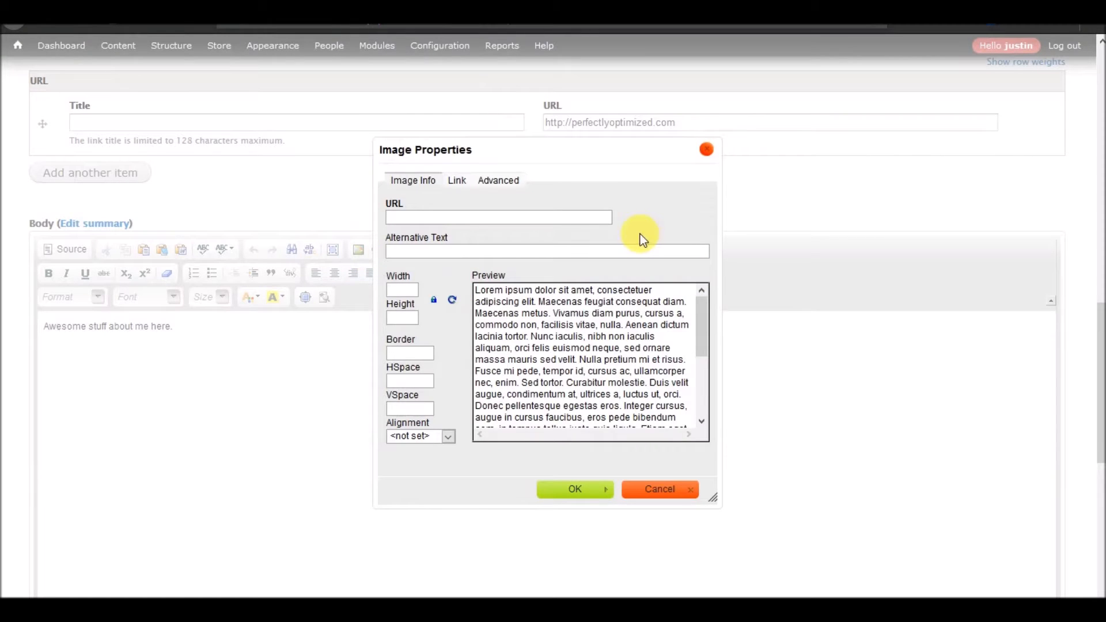
click(658, 491)
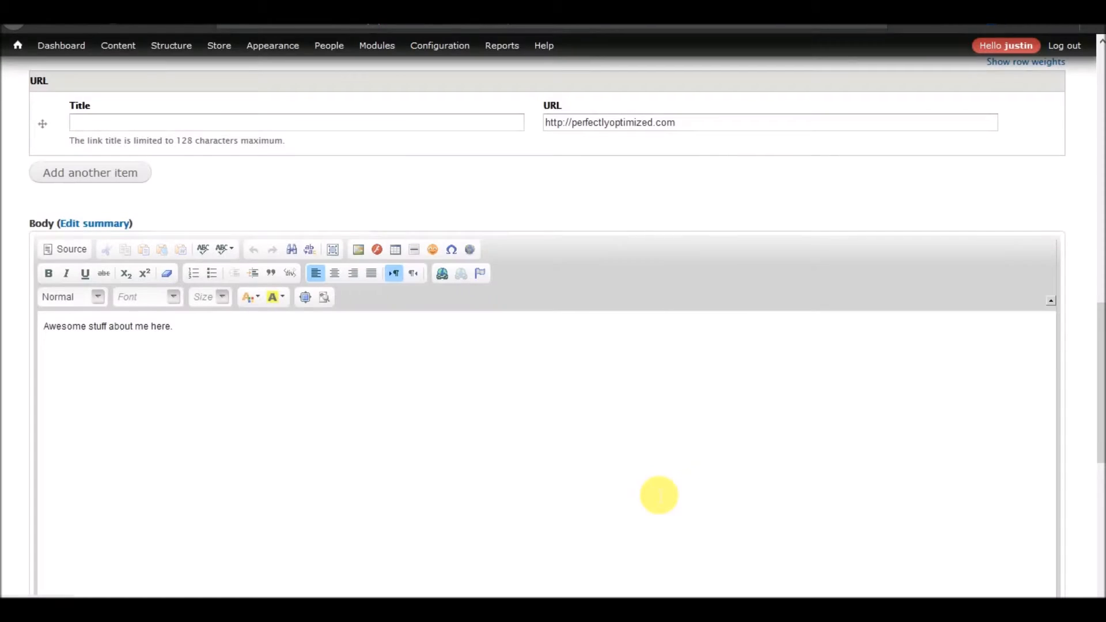
click(359, 249)
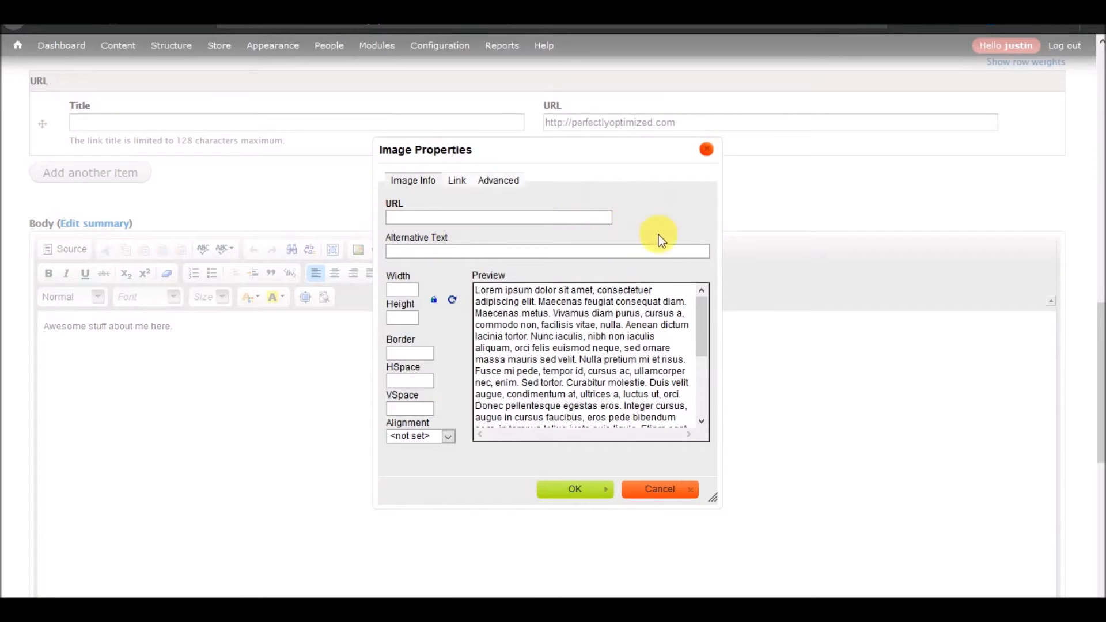
click(654, 490)
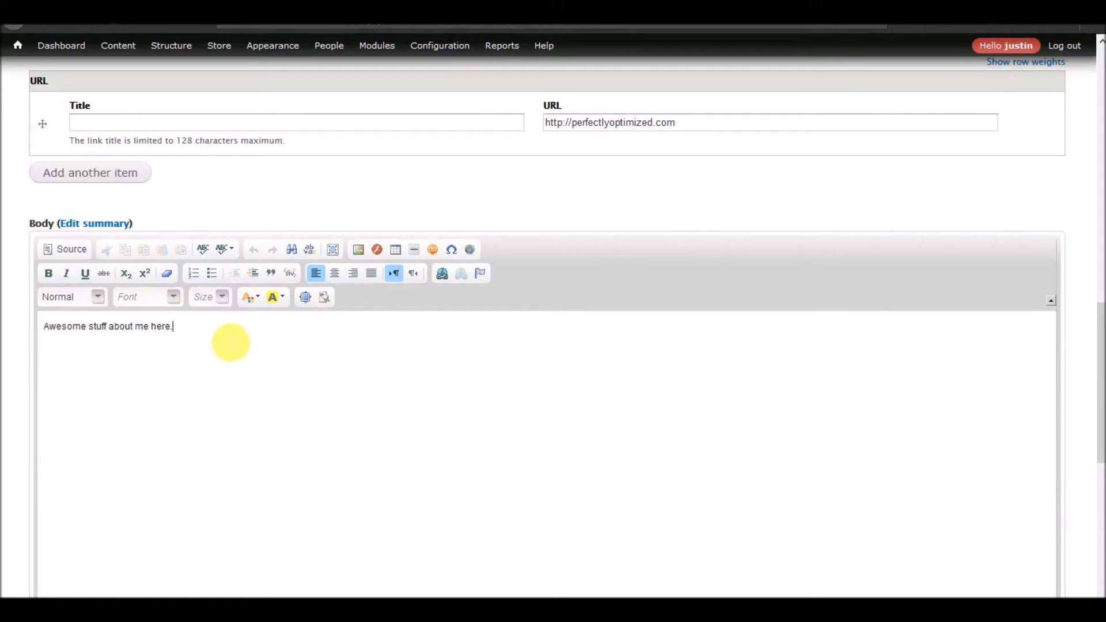
Save the new Speaker item.
scroll(220, 347, down, 10)
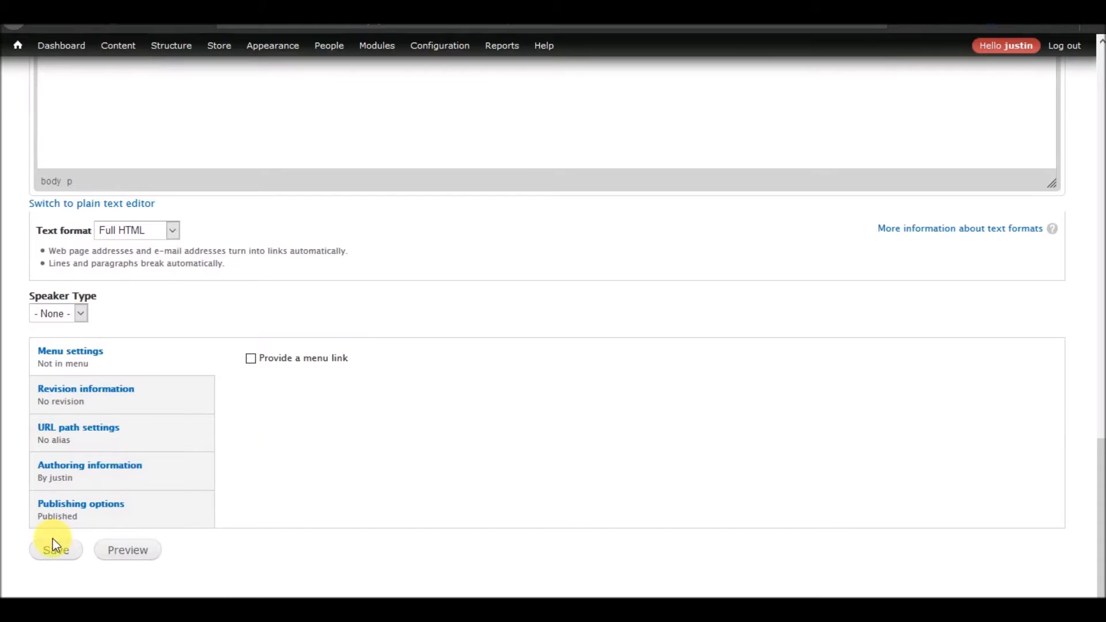
click(57, 562)
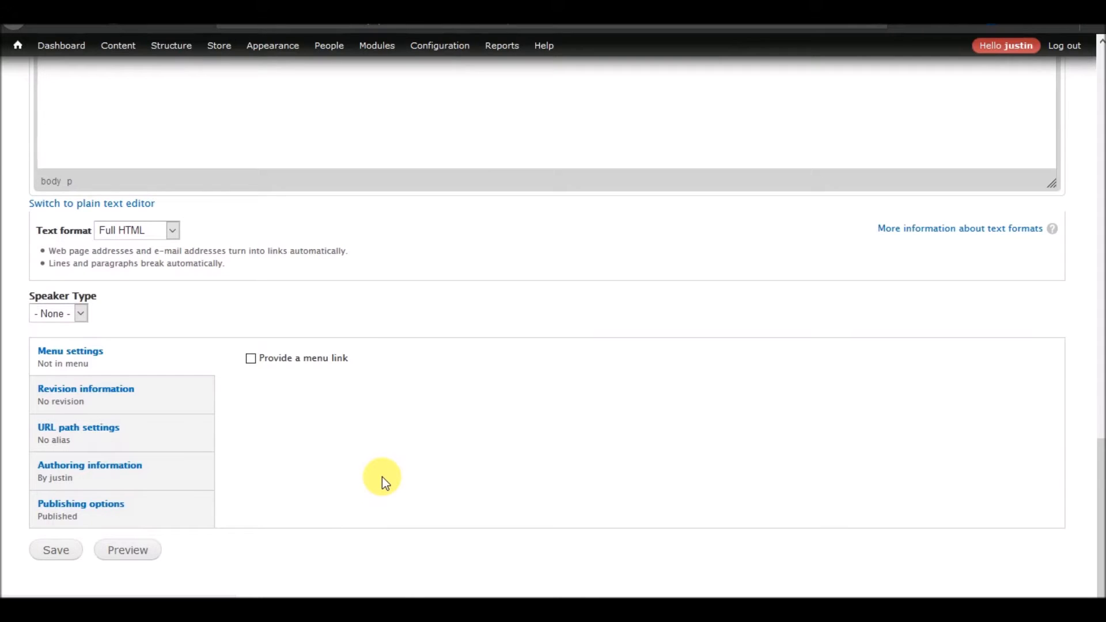
scroll(389, 483, down, 3)
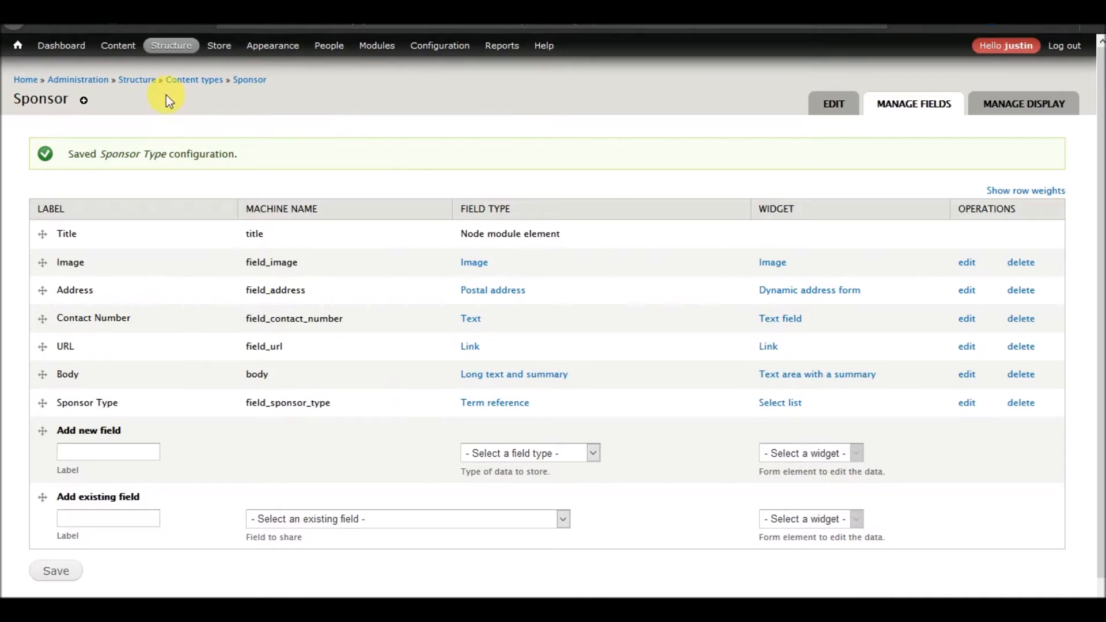
Start creating a new Sponsor item titled HeadStormStudios.com.
mouse_move(118, 45)
mouse_move(125, 66)
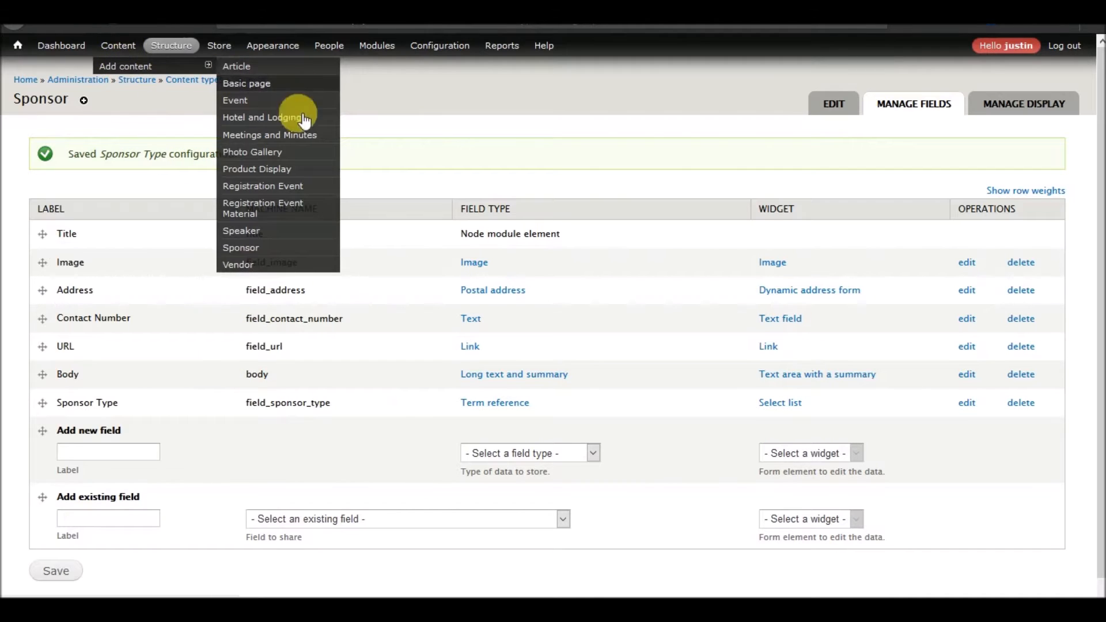
click(247, 249)
click(177, 163)
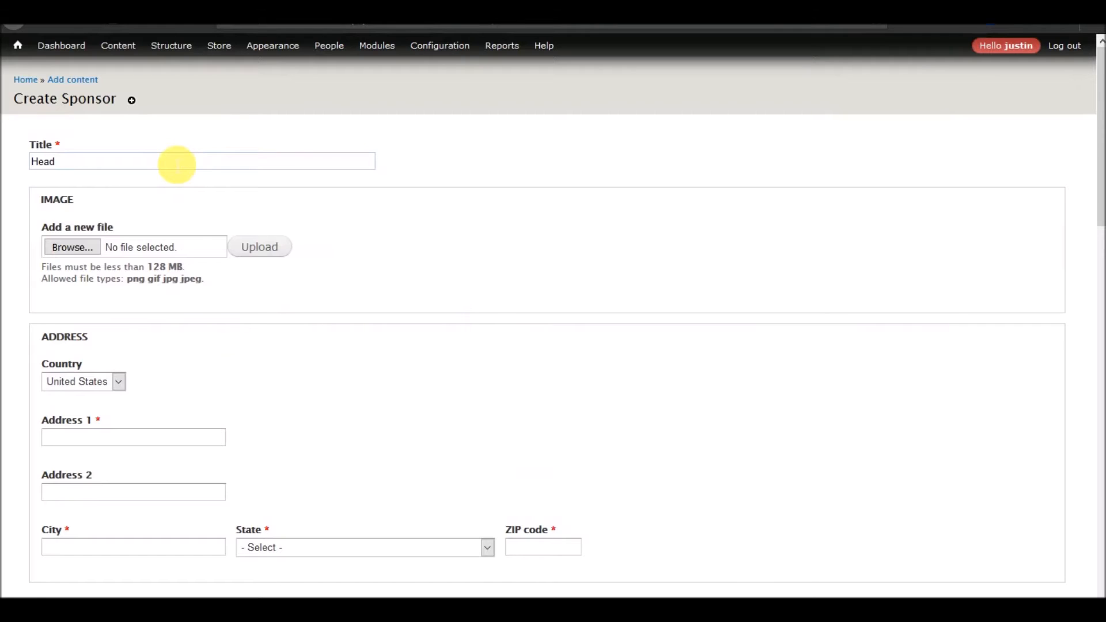
text(HeadStormStudios.com)
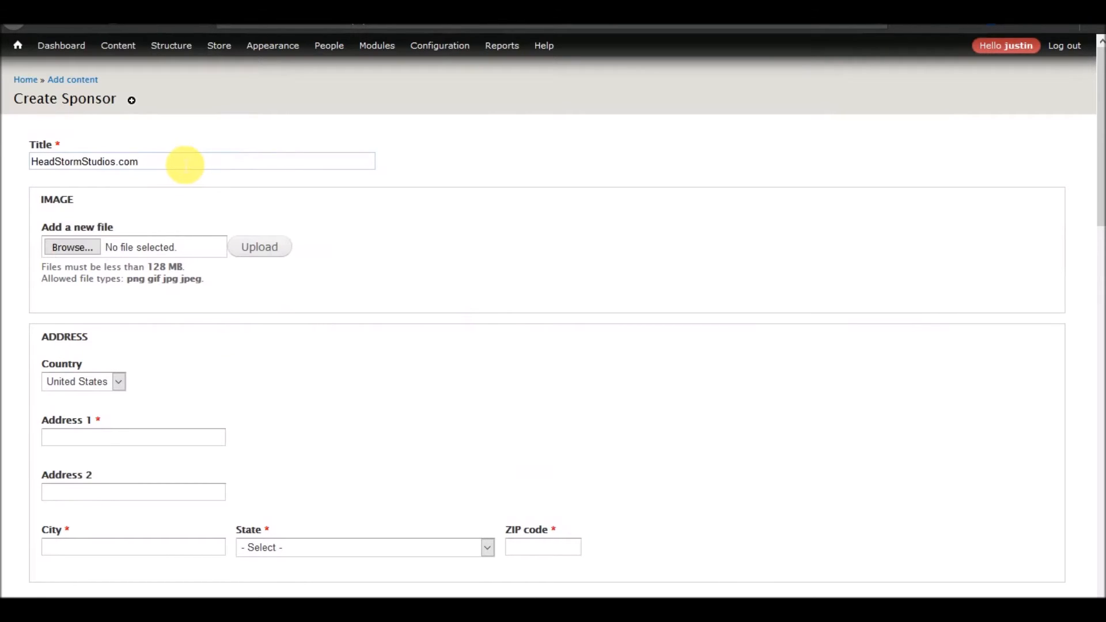
Upload IMG_1472.JPG from the Pictures folder to the sponsor's Image field.
click(72, 246)
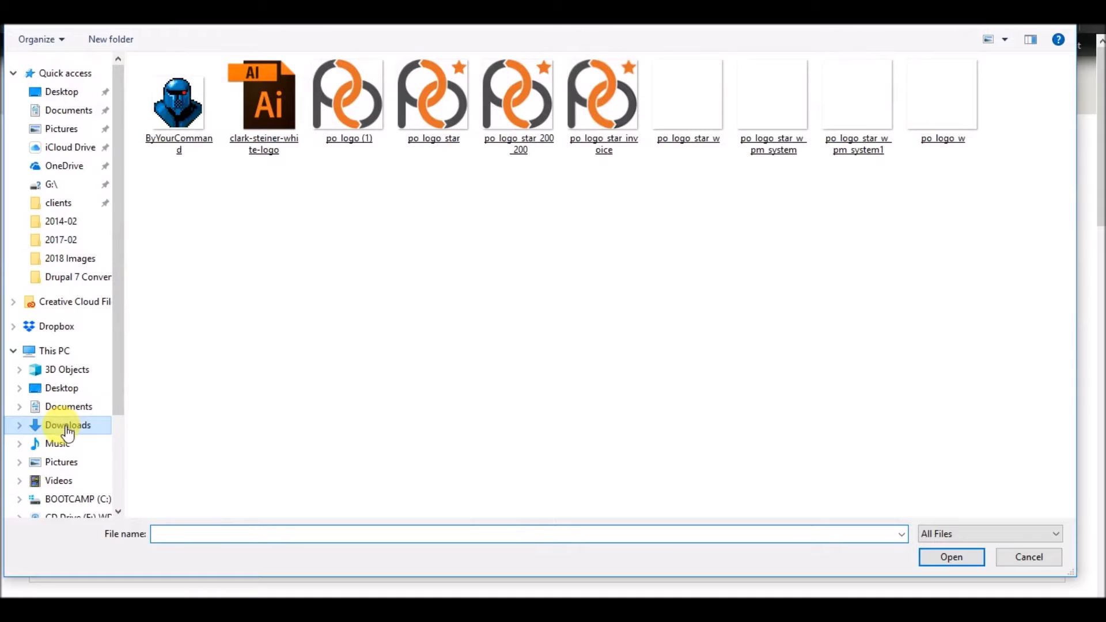
click(62, 462)
double_click(349, 107)
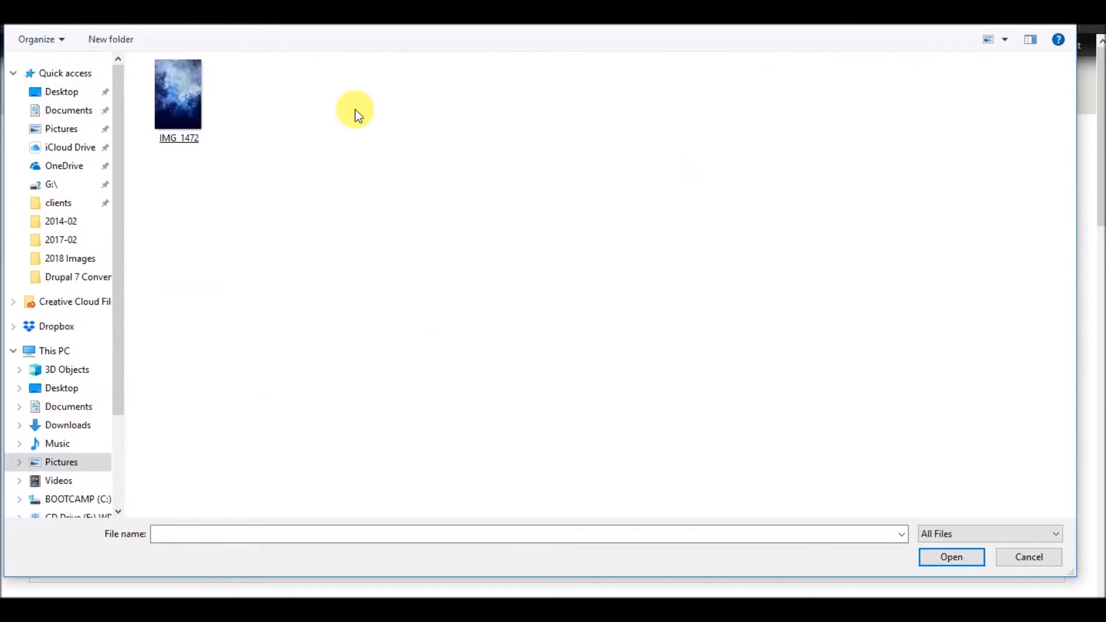
double_click(203, 130)
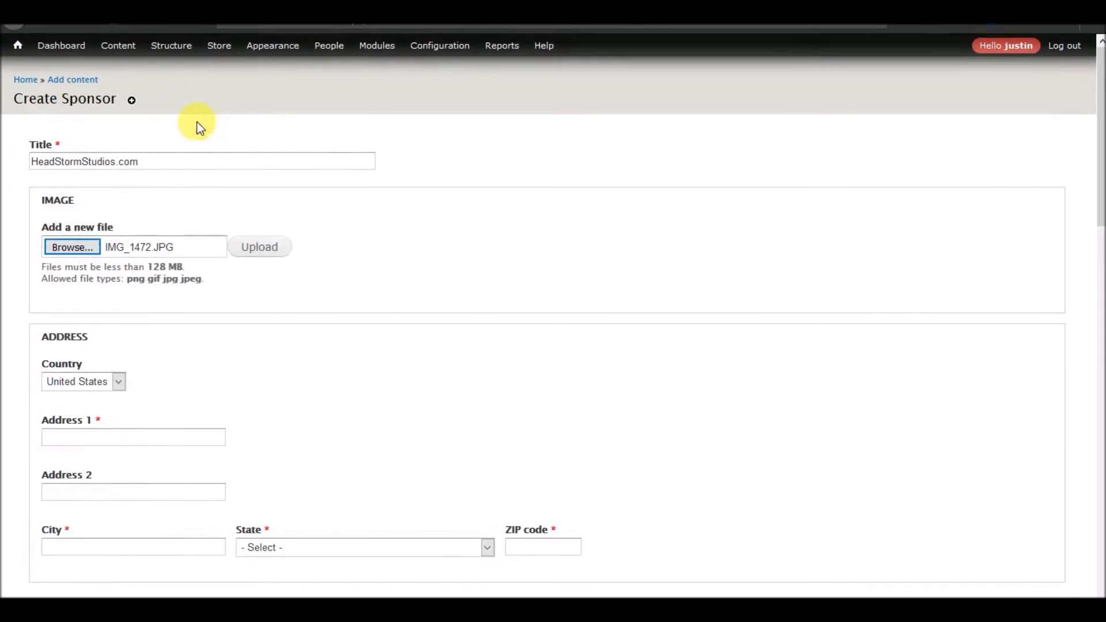
click(274, 253)
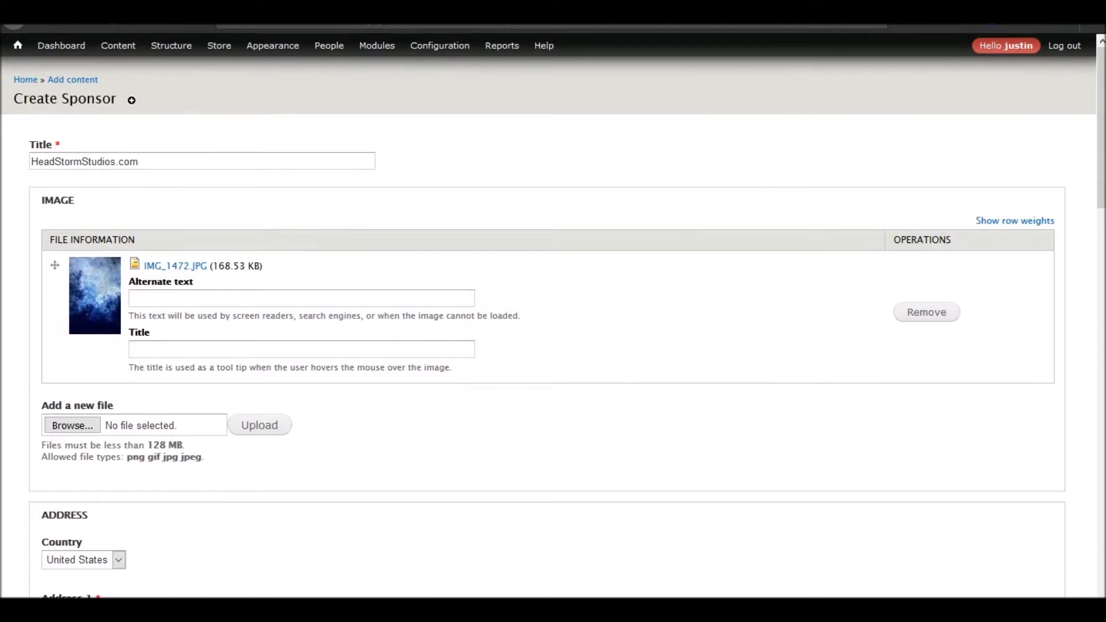
Paste the sponsor's address into Address 1 and move the city portion into the City field.
scroll(553, 322, down, 8)
click(163, 181)
key(ctrl+v)
drag(225, 177, 112, 185)
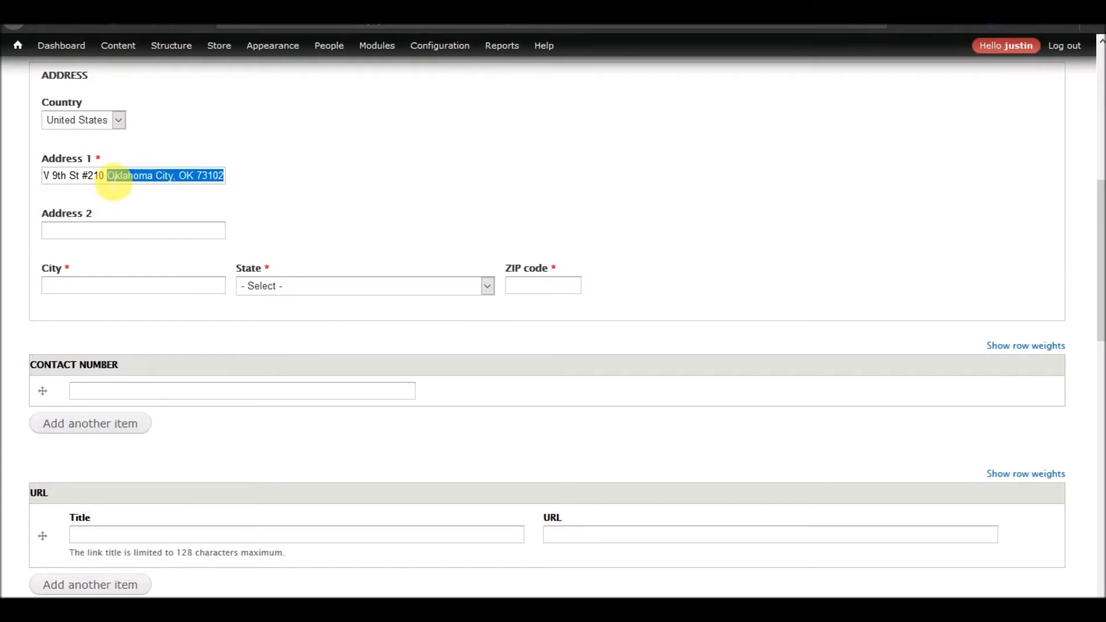
key(ctrl+x)
click(111, 290)
key(ctrl+v)
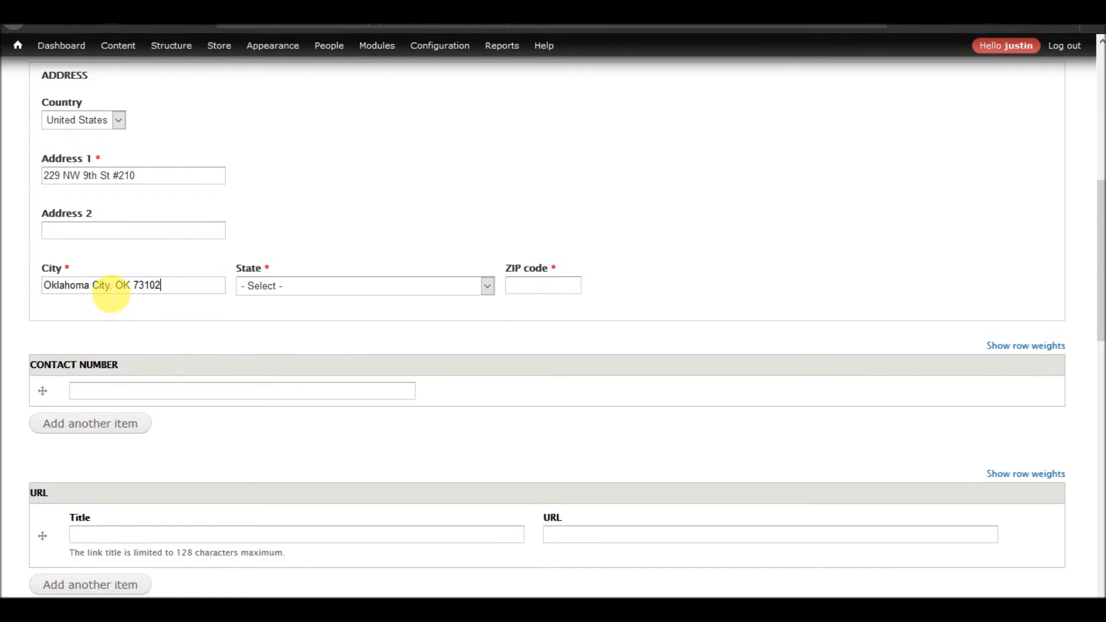
double_click(141, 287)
key(ctrl+x)
key(BackSpace)
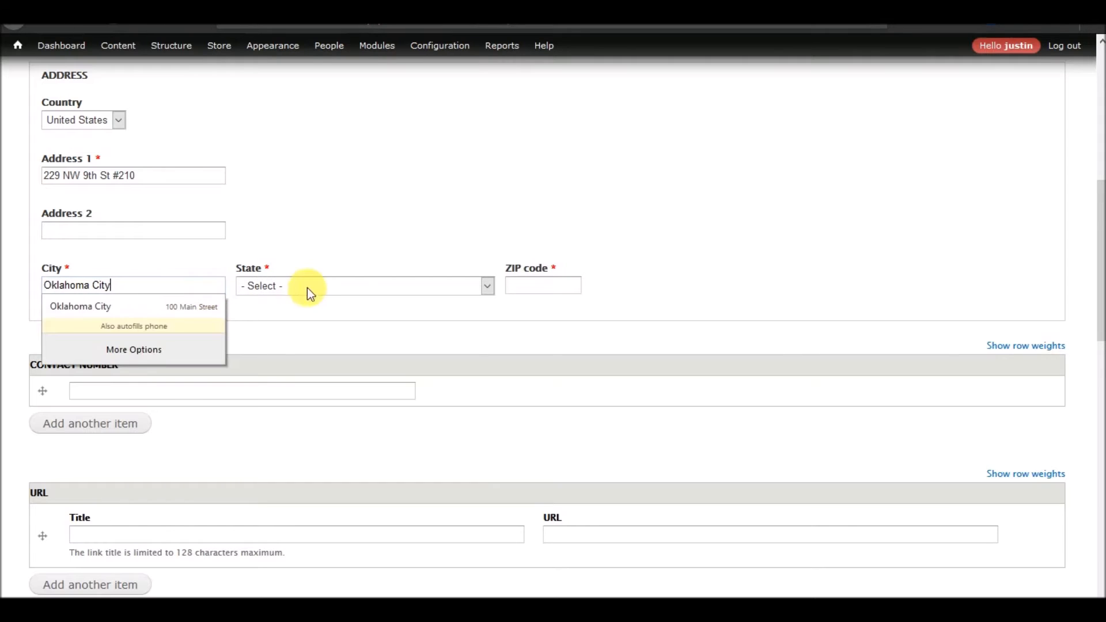
Set the sponsor's state to Oklahoma and paste the ZIP code into its field.
click(313, 289)
text(ok)
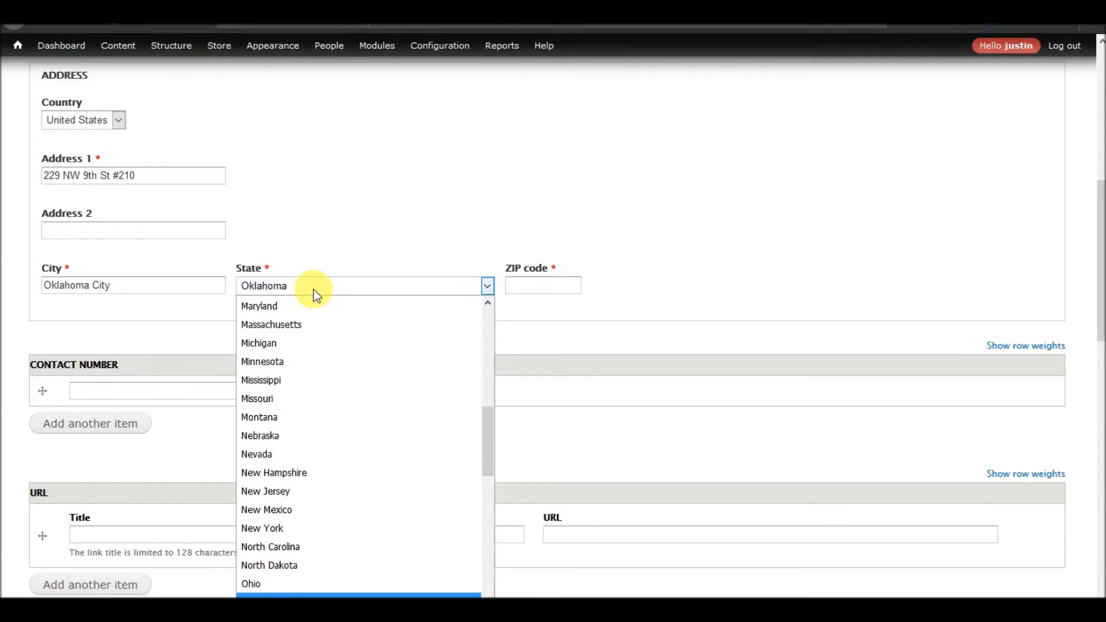
click(568, 288)
key(ctrl+v)
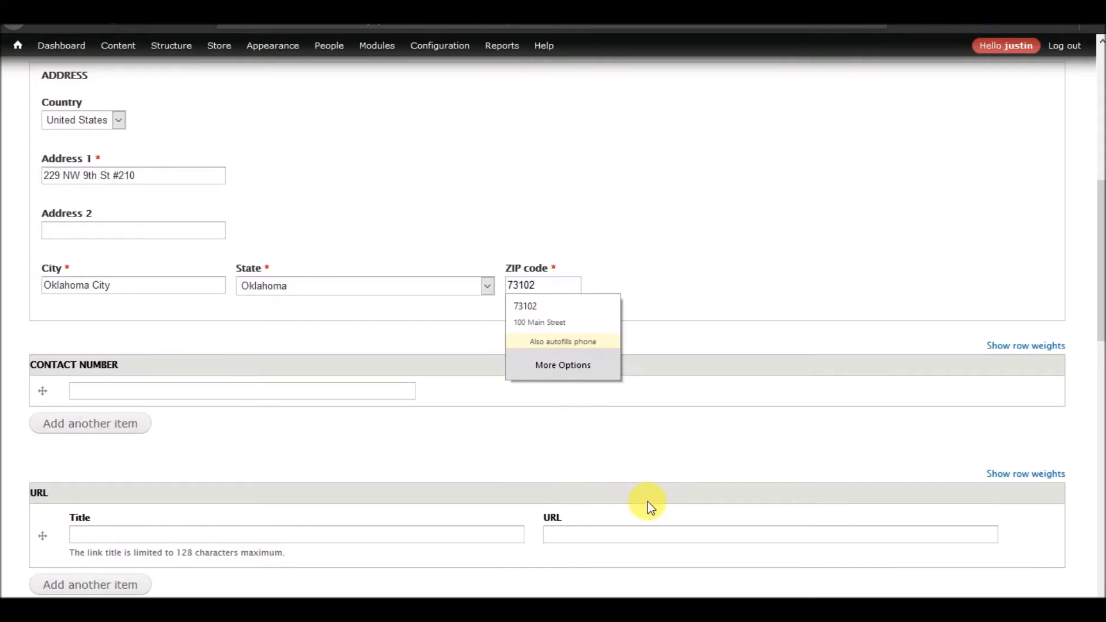
click(644, 526)
text(http)
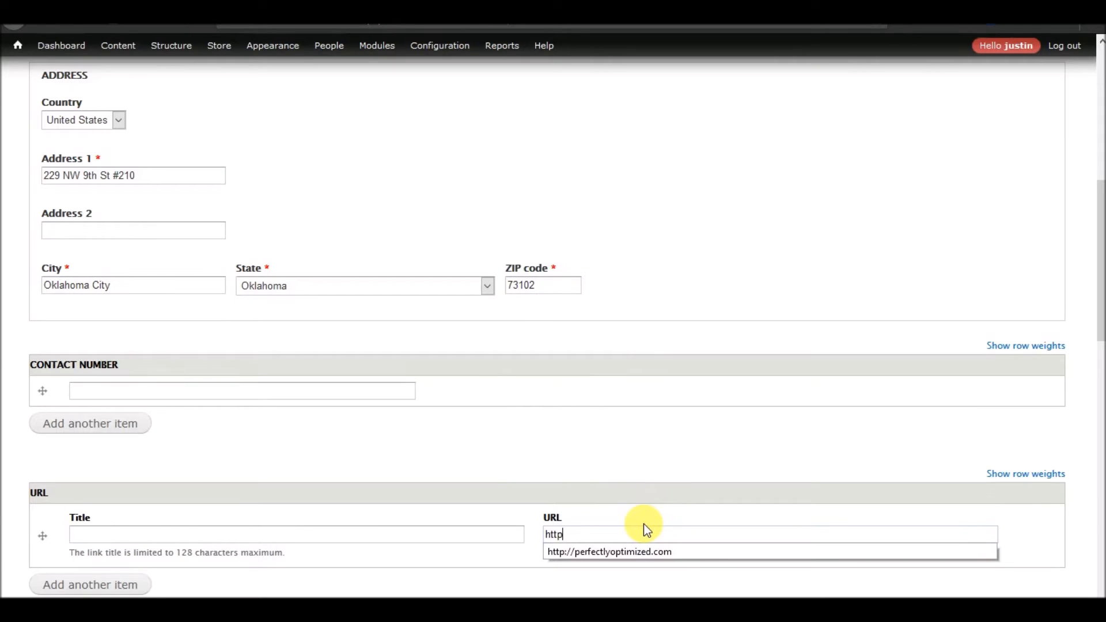
text(://headst)
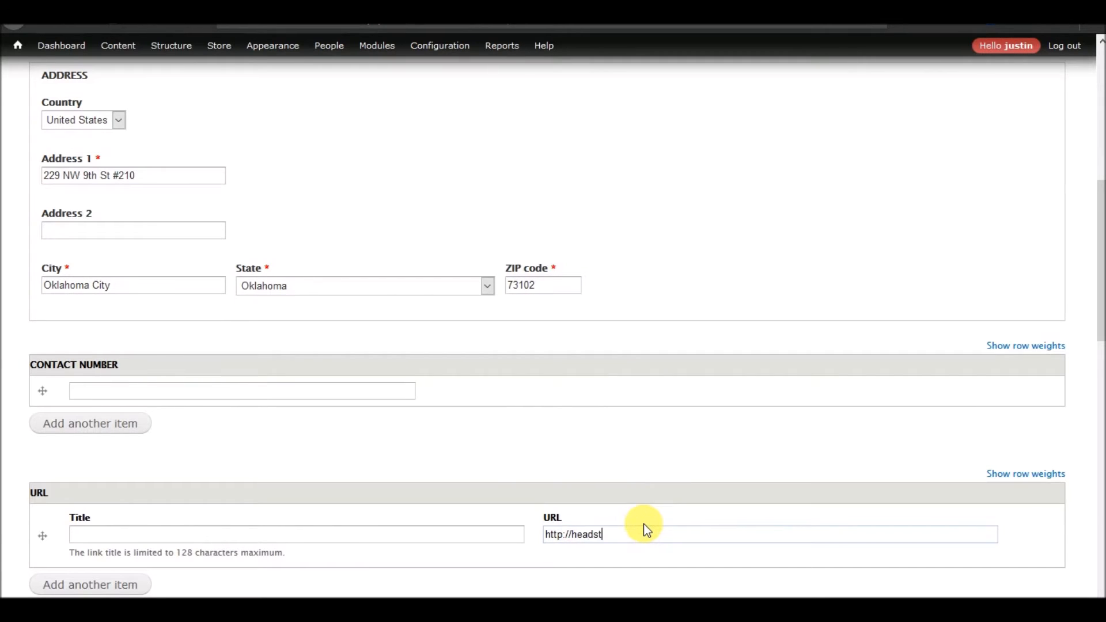
text(ormstudios.com)
Paste the sponsor's phone number into the Contact Number field.
scroll(680, 395, down, 5)
scroll(395, 317, up, 4)
click(301, 310)
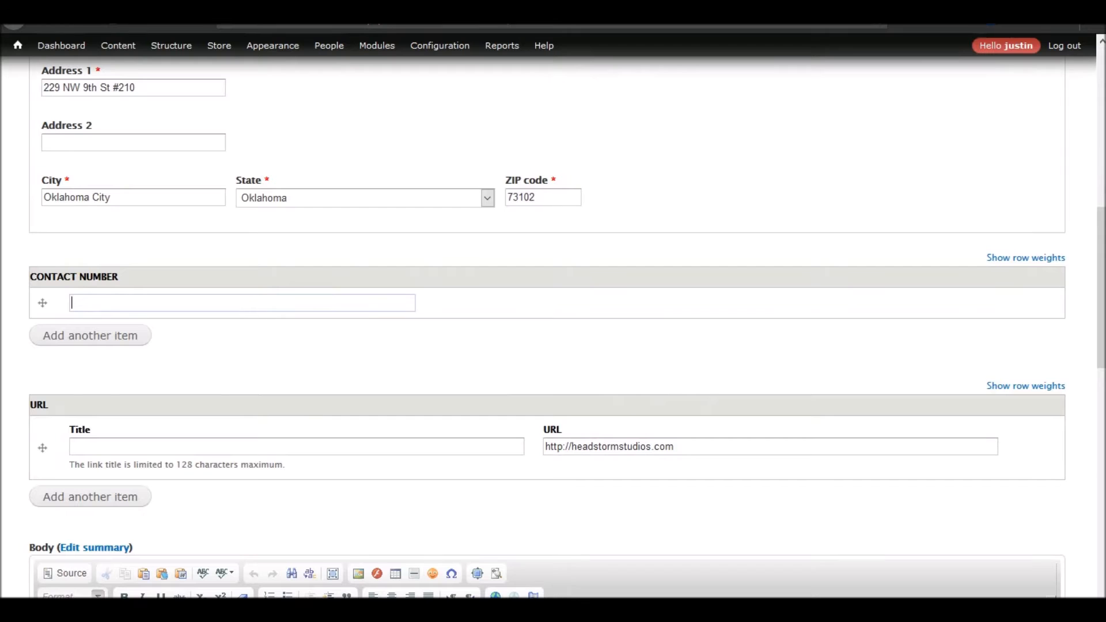
click(136, 308)
key(ctrl+v)
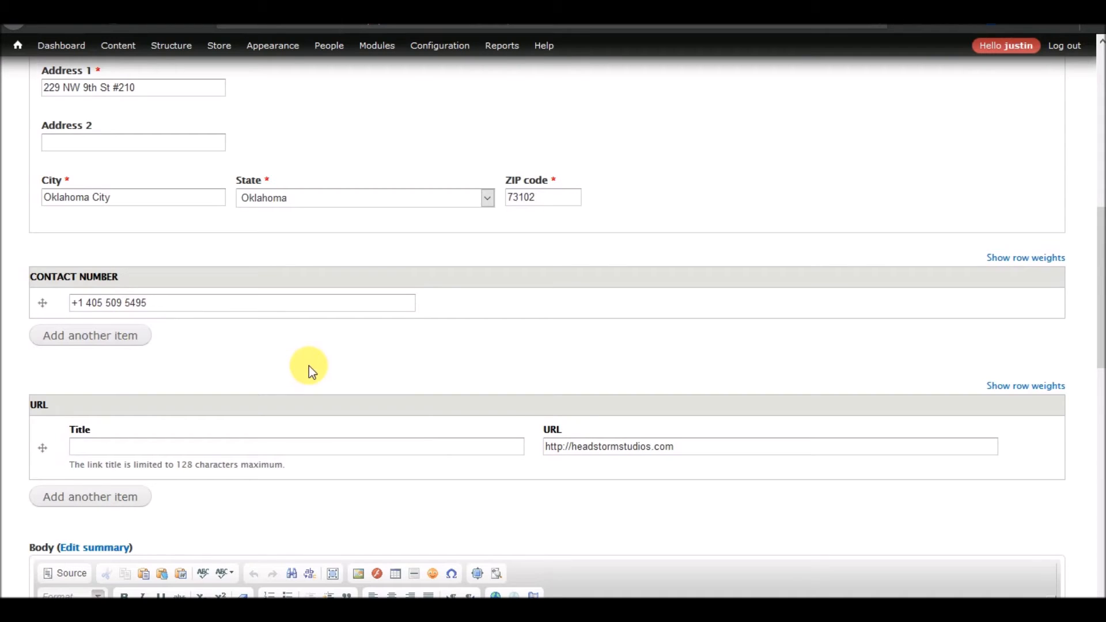
Set the Sponsor Type to Gold.
scroll(309, 365, down, 10)
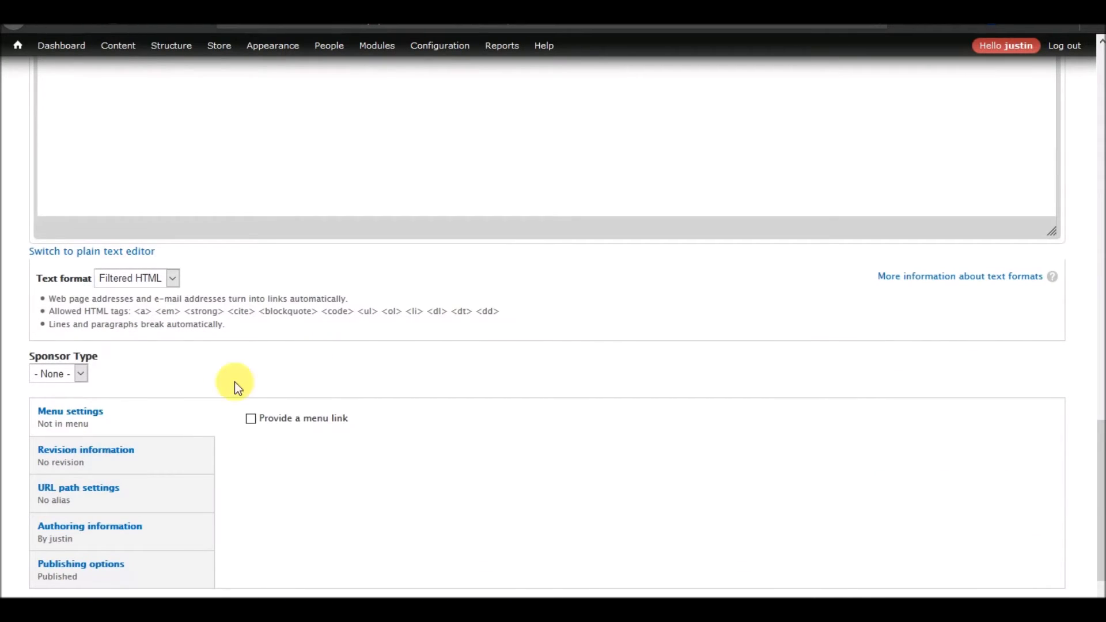
click(79, 376)
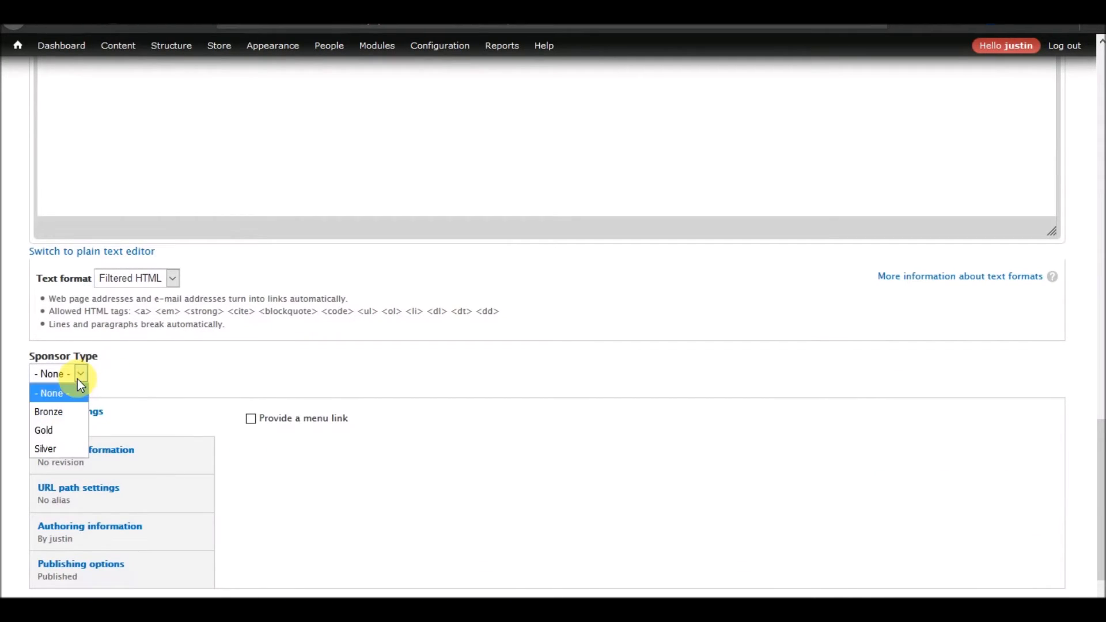
click(46, 432)
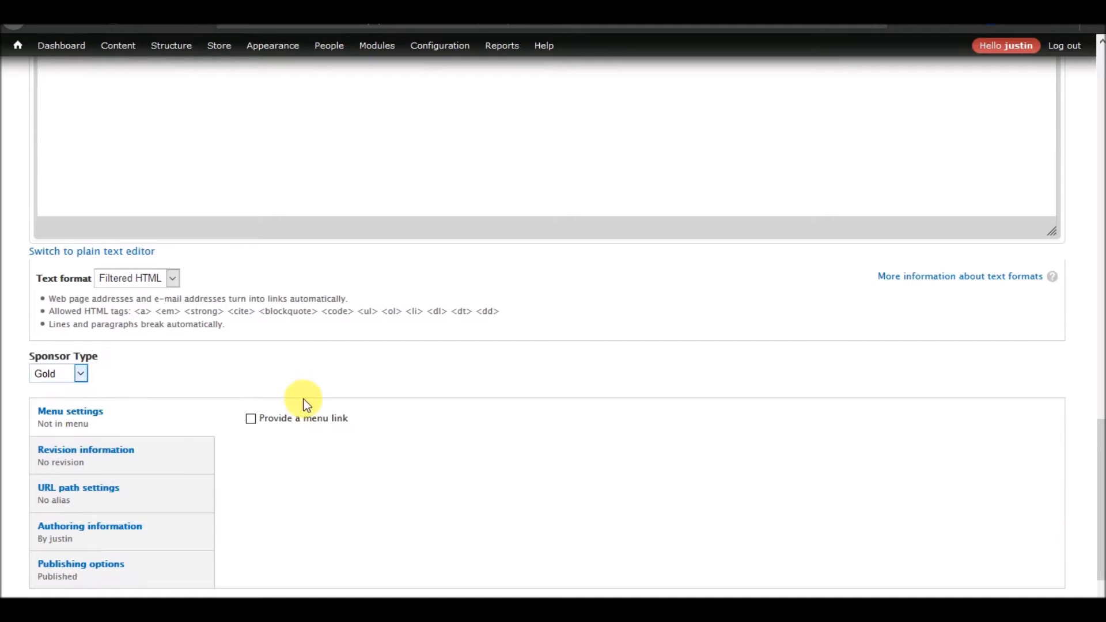
Save the new sponsor item and review its published page.
scroll(301, 398, down, 2)
click(56, 557)
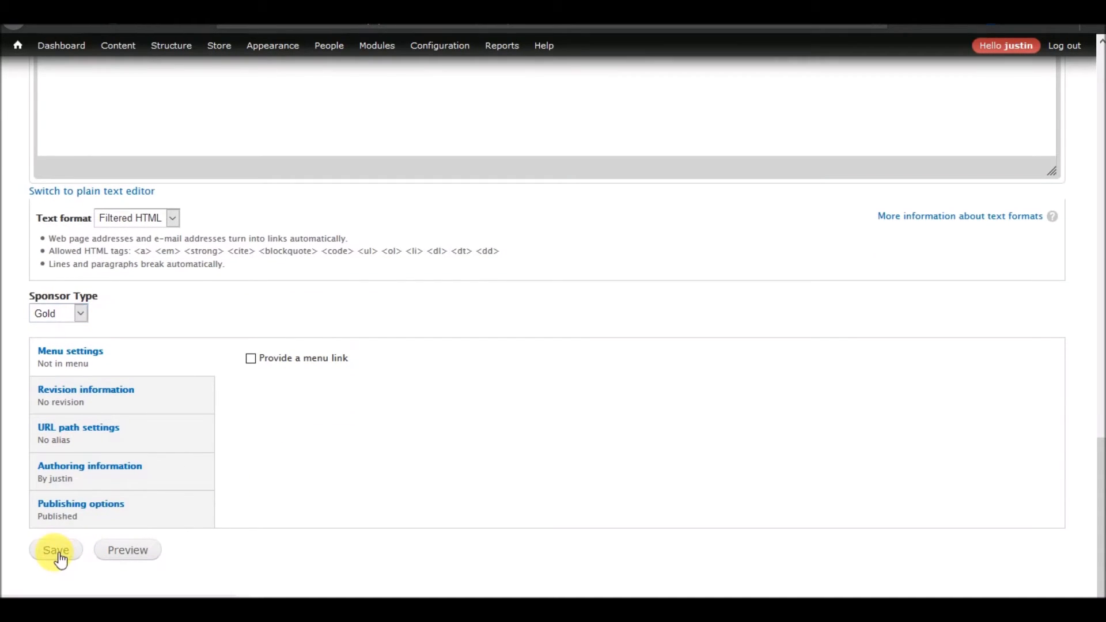
scroll(168, 345, down, 10)
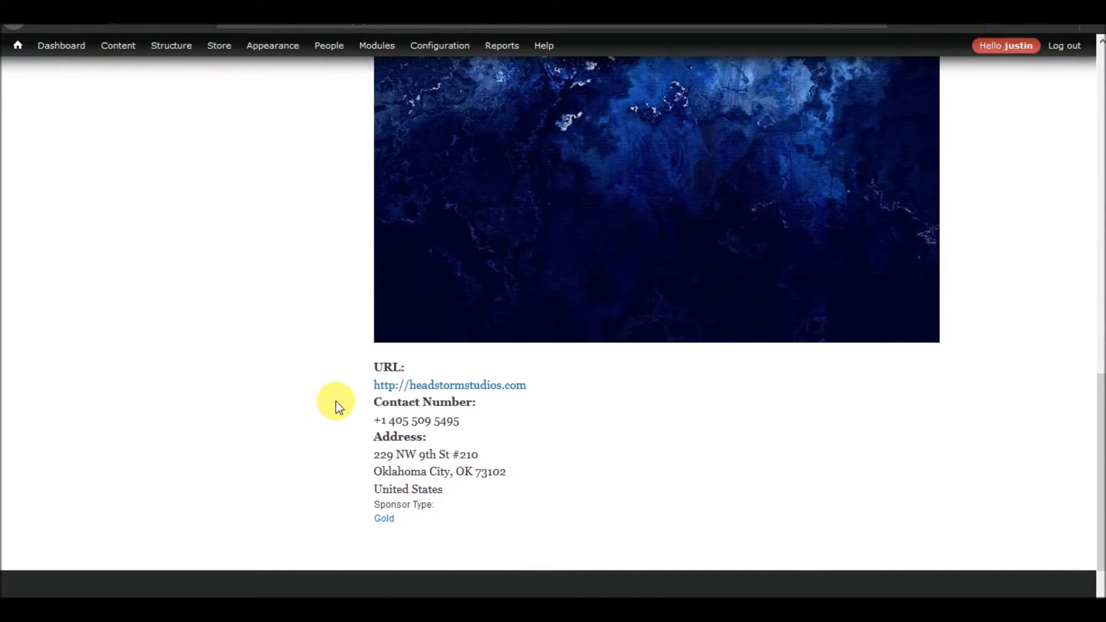
scroll(336, 402, up, 10)
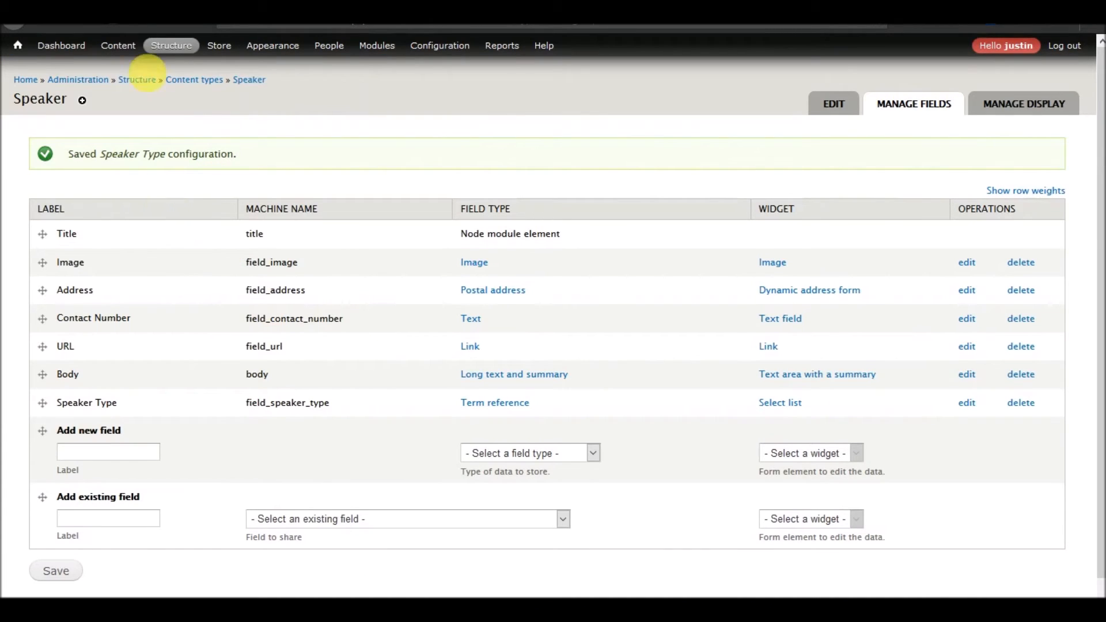
mouse_move(125, 66)
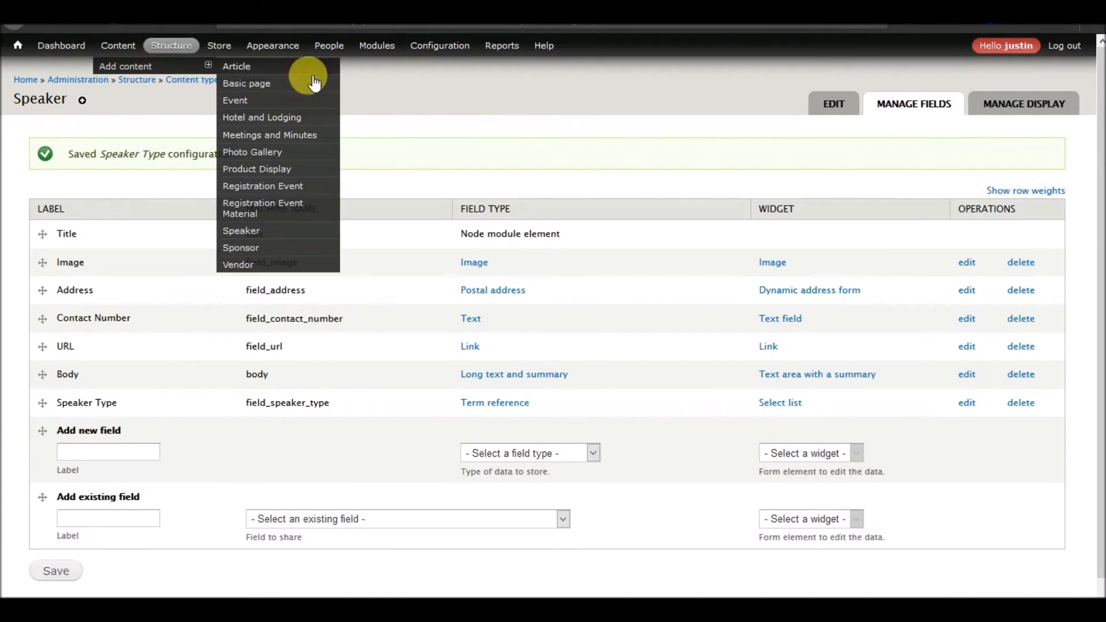
click(252, 232)
click(162, 160)
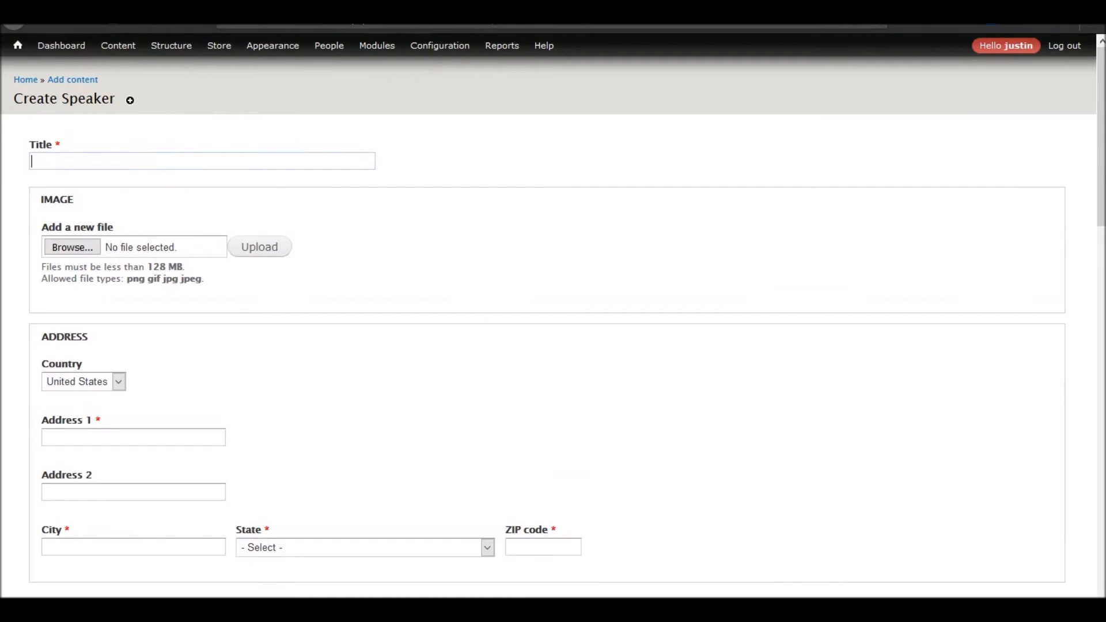
click(119, 45)
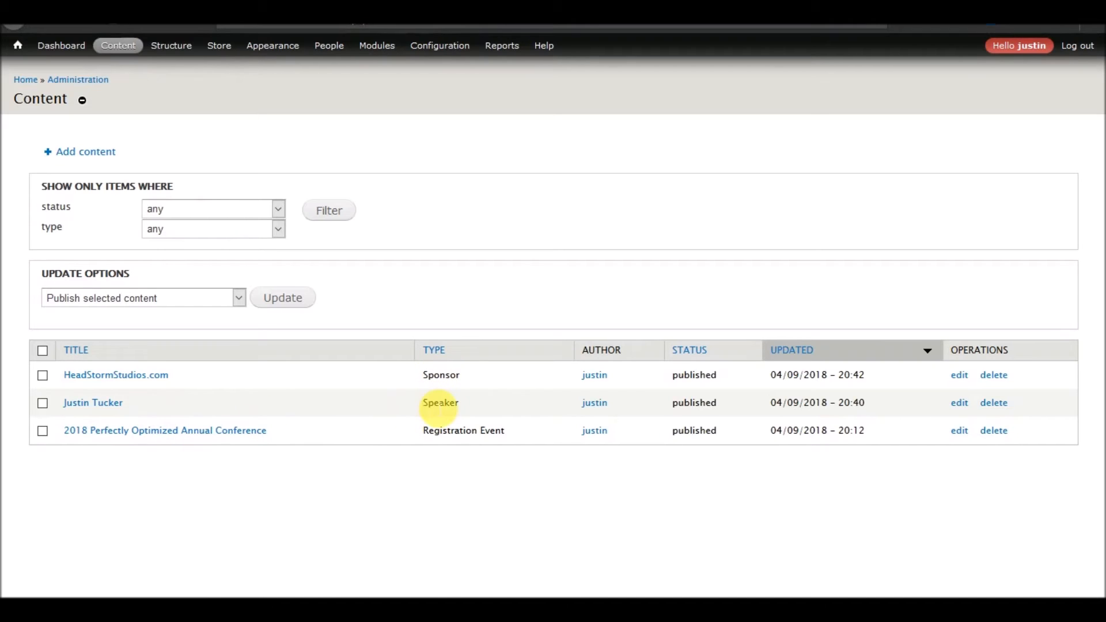
Start a new Vendor item and enter the vendor's person name as its title.
mouse_move(115, 45)
mouse_move(209, 69)
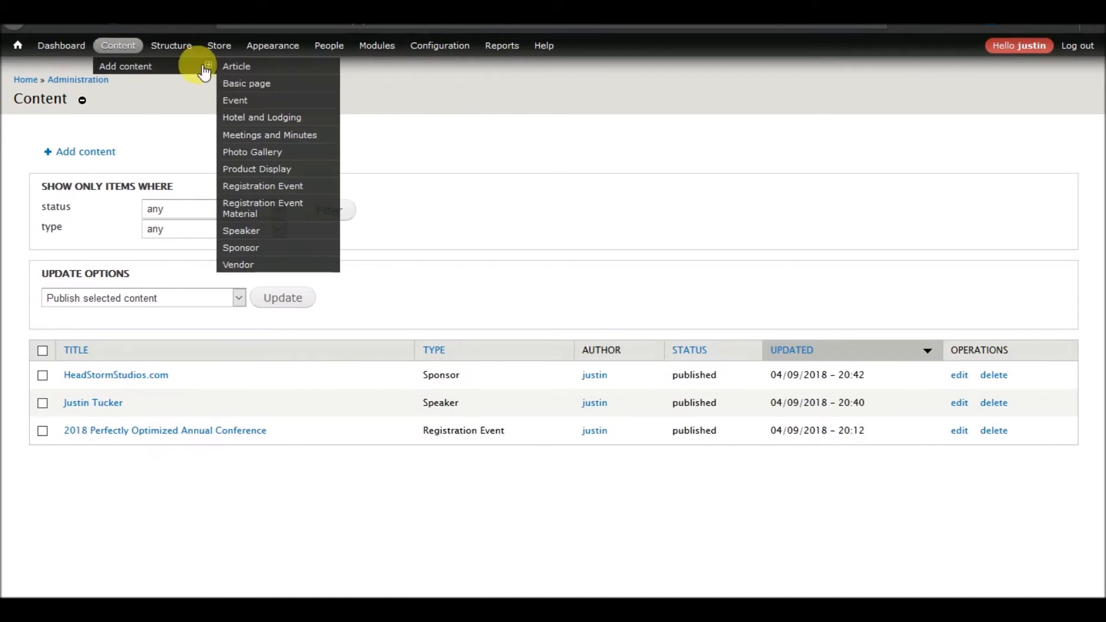
click(240, 266)
click(300, 165)
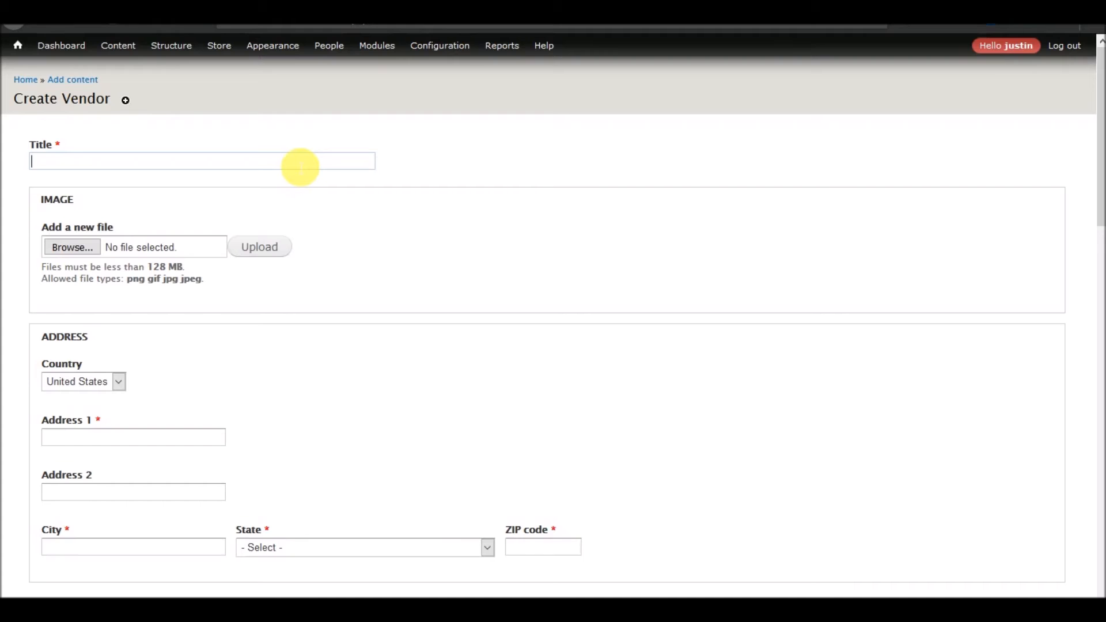
text(Hea)
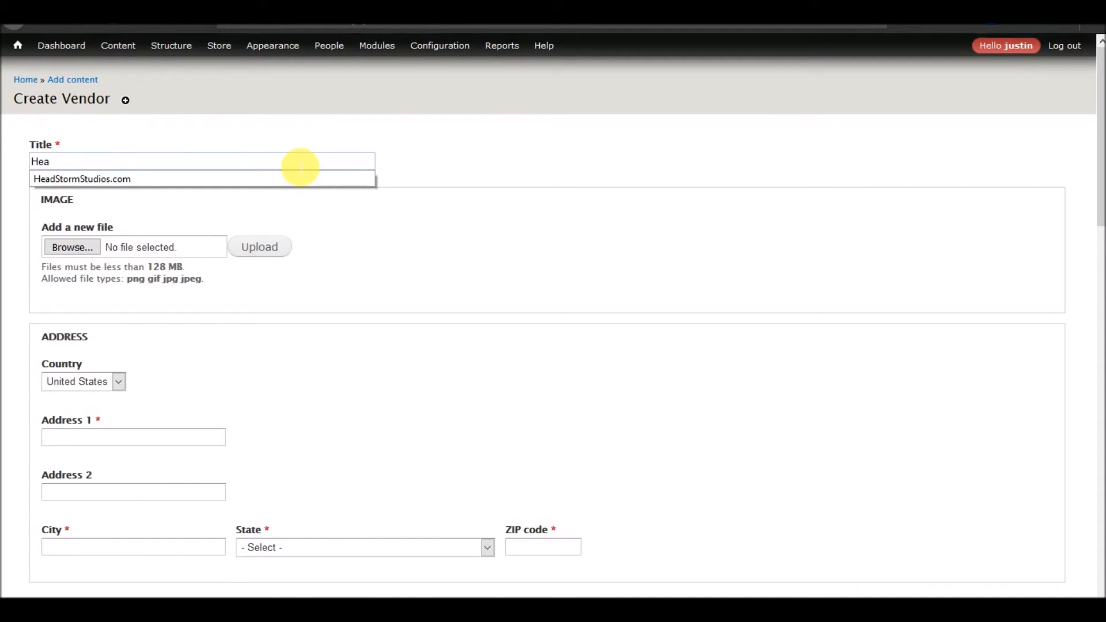
key(BackSpace)
key(BackSpace)
key(BackSpace)
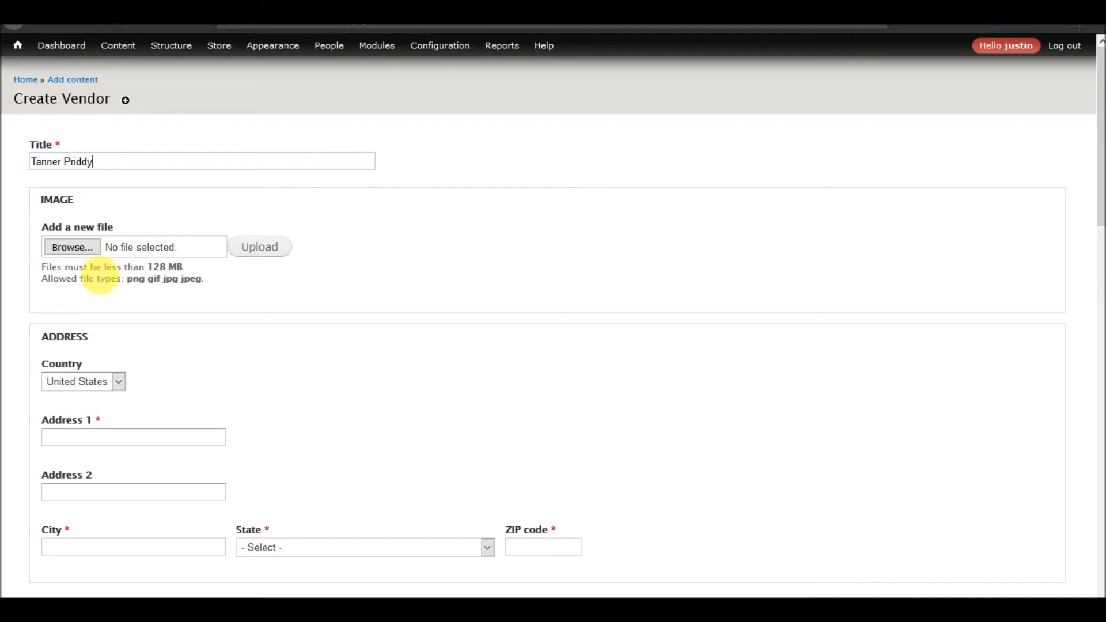
Upload the IMG_1544 picture from a Pictures subfolder as the vendor's image.
click(73, 247)
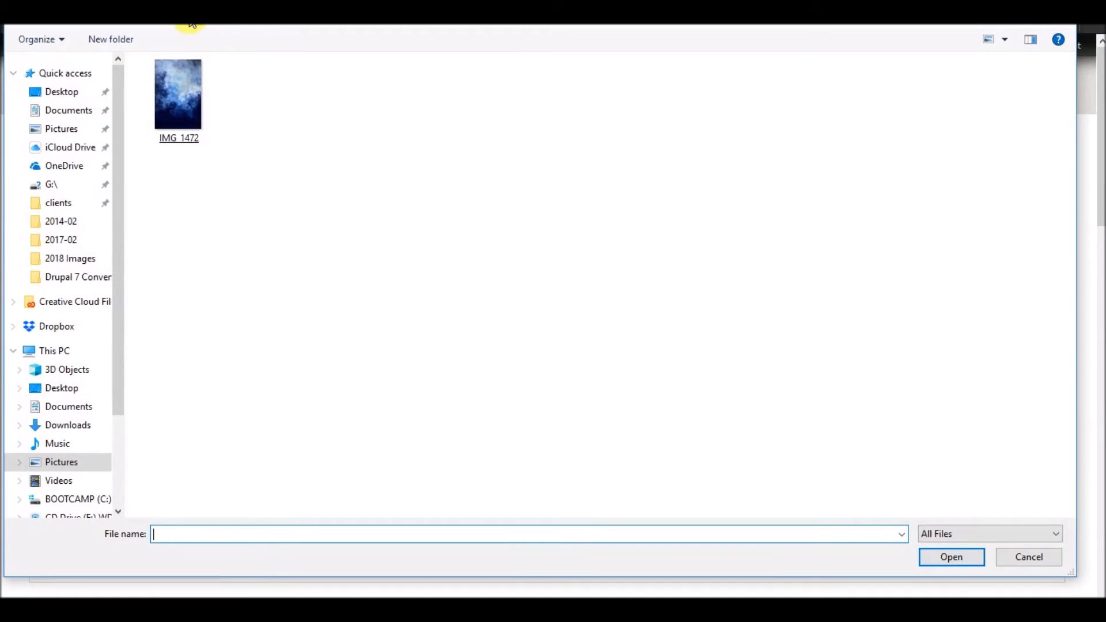
click(195, 28)
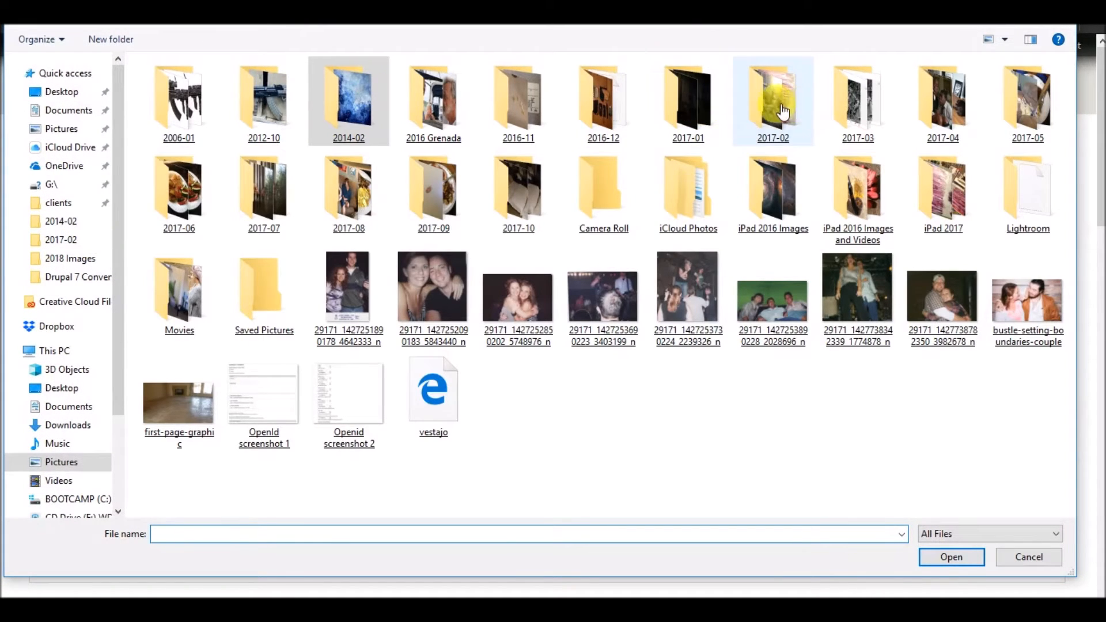
double_click(1044, 108)
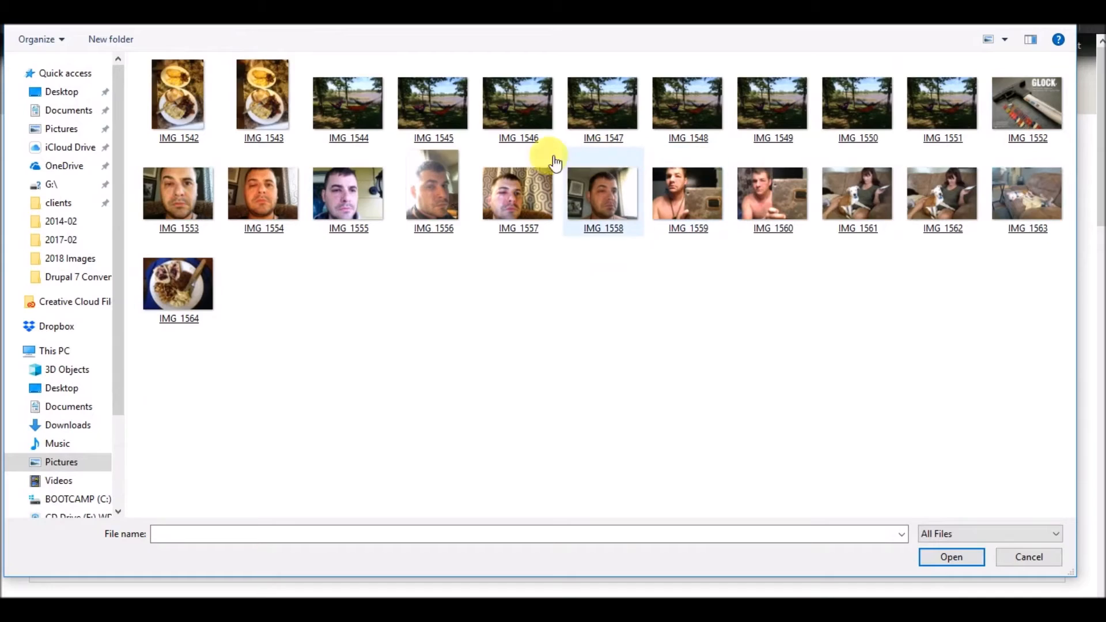
click(570, 205)
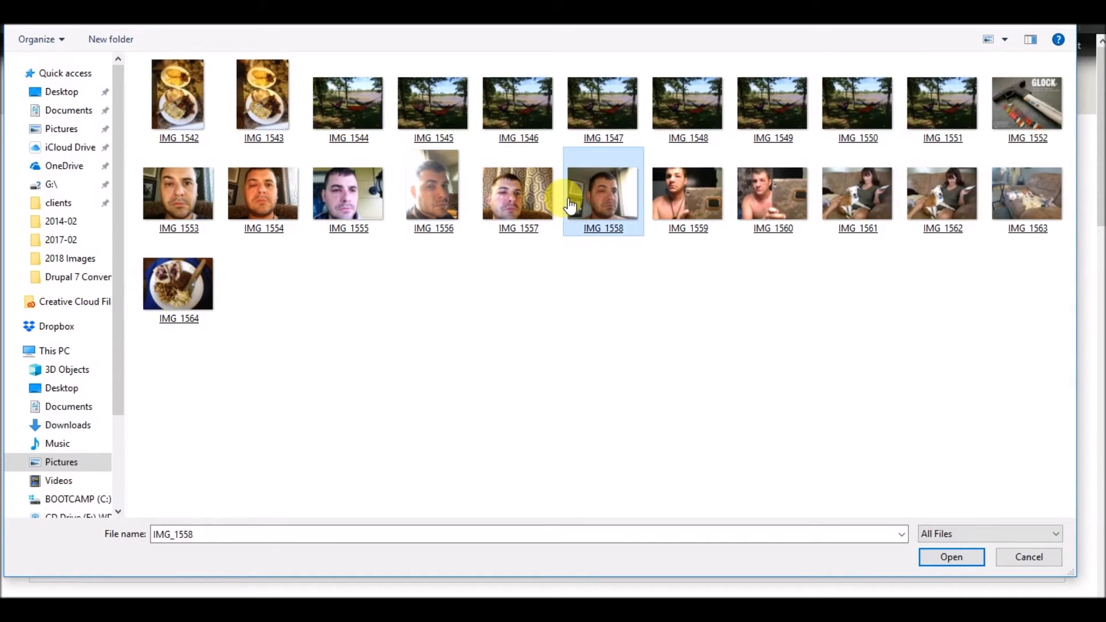
click(414, 112)
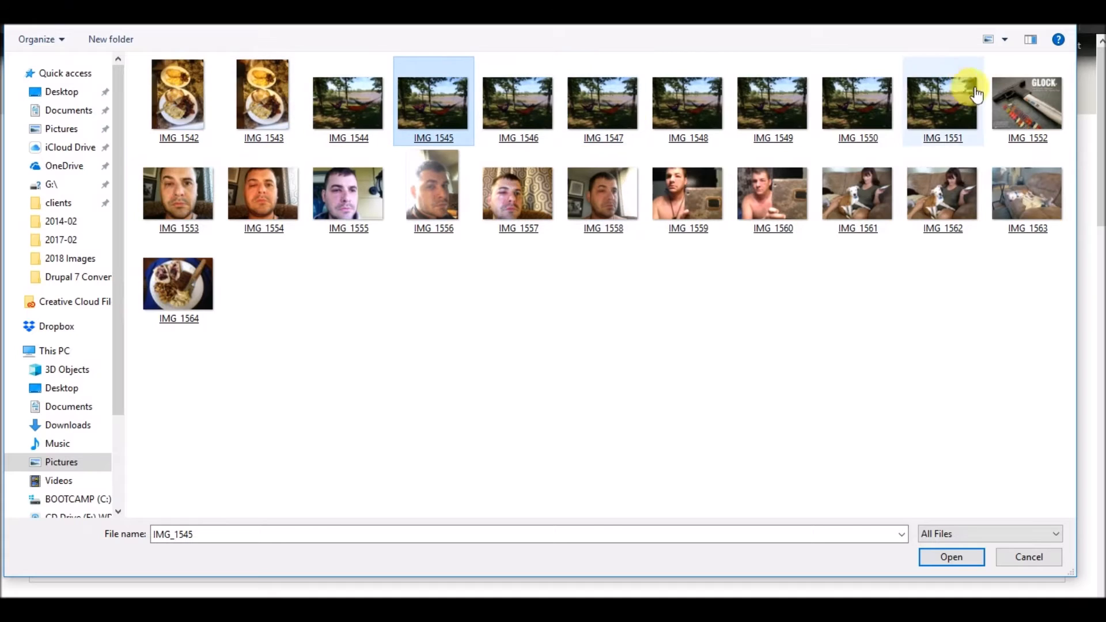
double_click(361, 104)
click(255, 248)
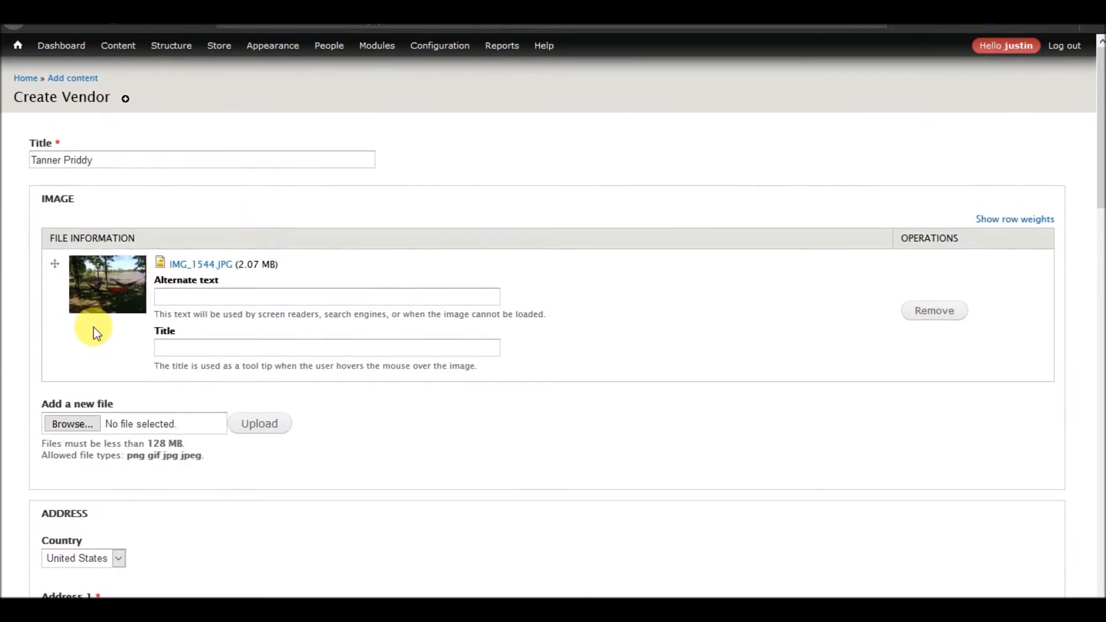
Set the vendor's address country to None and enter the vendor's contact phone number.
scroll(101, 329, down, 5)
click(134, 352)
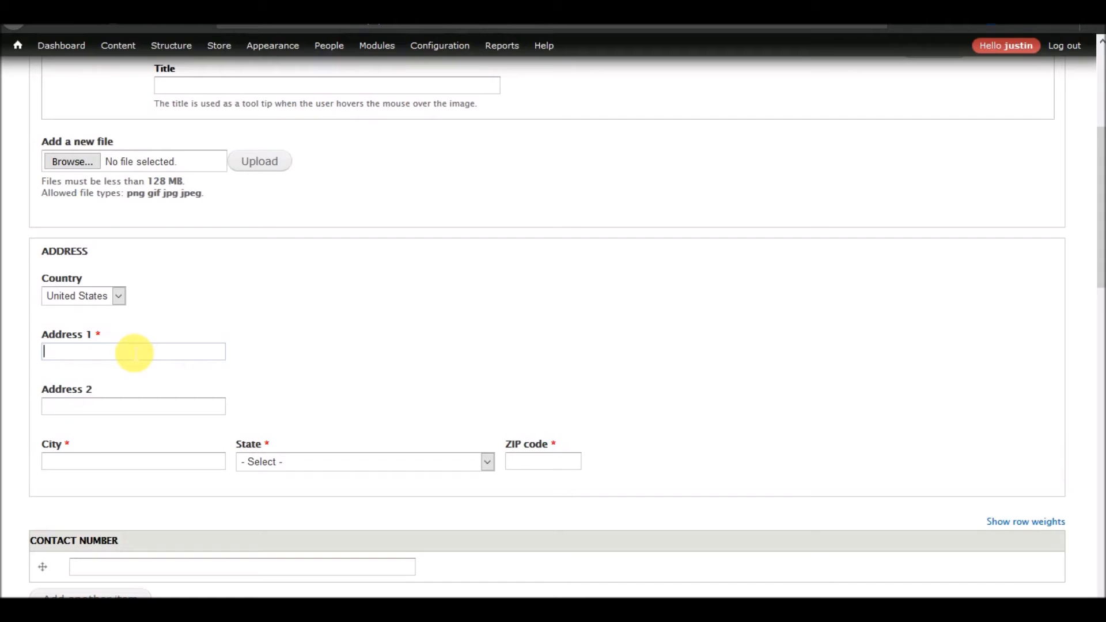
click(119, 297)
click(93, 320)
click(186, 401)
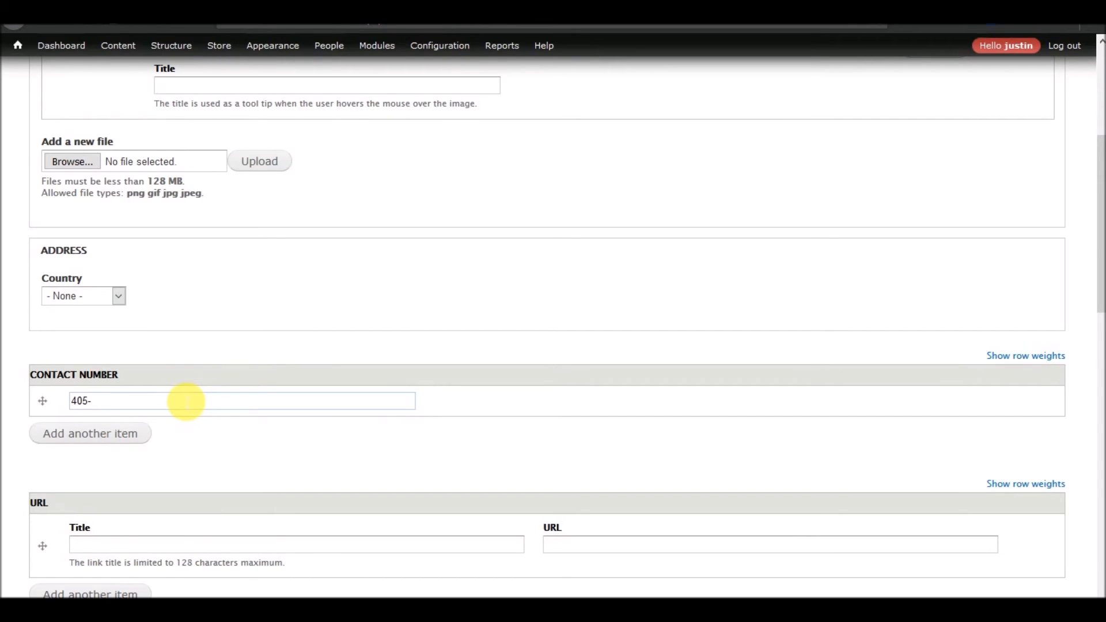
Fill in the vendor's URL by starting with http and picking the suggested address.
scroll(231, 438, down, 6)
click(608, 196)
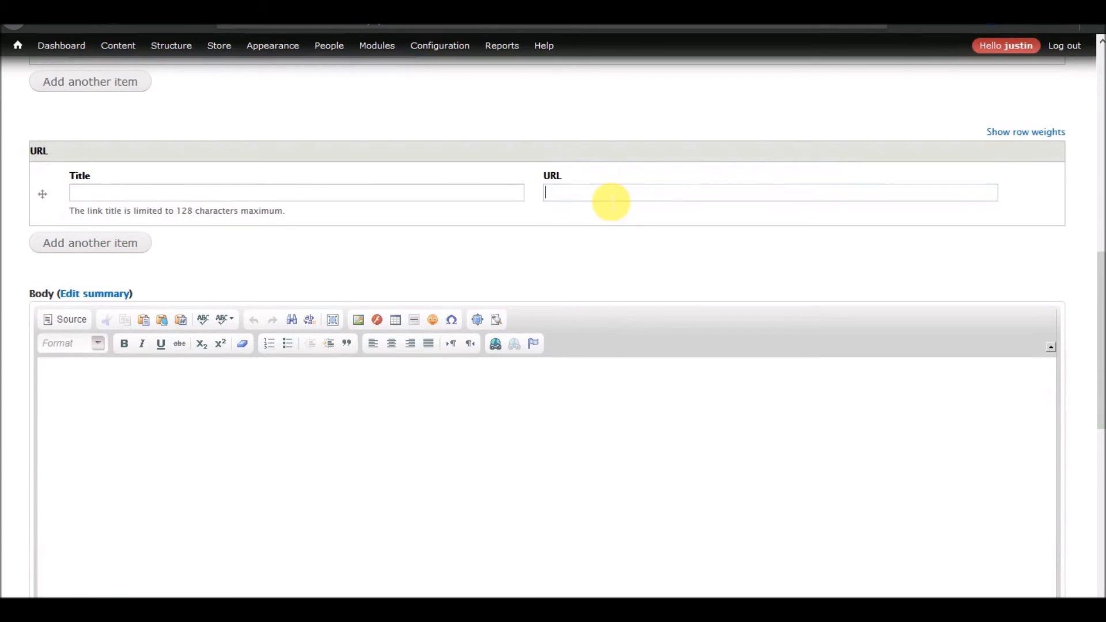
text(http)
click(608, 209)
Set the Vendor Type to Silver and save the vendor item.
scroll(408, 395, down, 5)
click(80, 559)
click(46, 539)
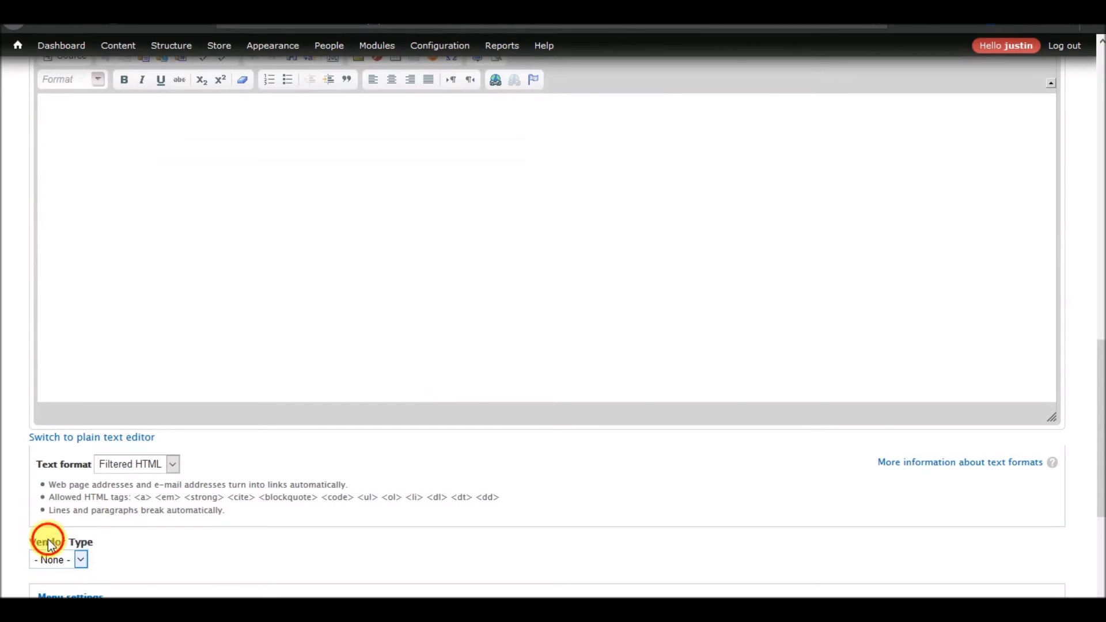
scroll(192, 530, down, 4)
click(58, 556)
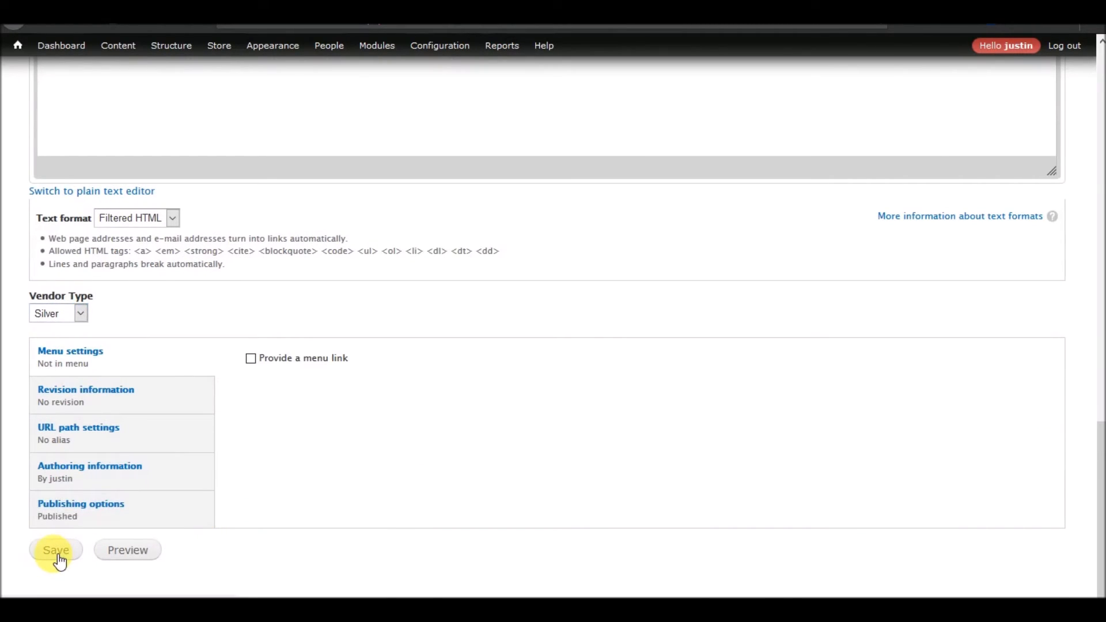
Scroll through the created vendor page to review its displayed fields.
scroll(309, 302, down, 15)
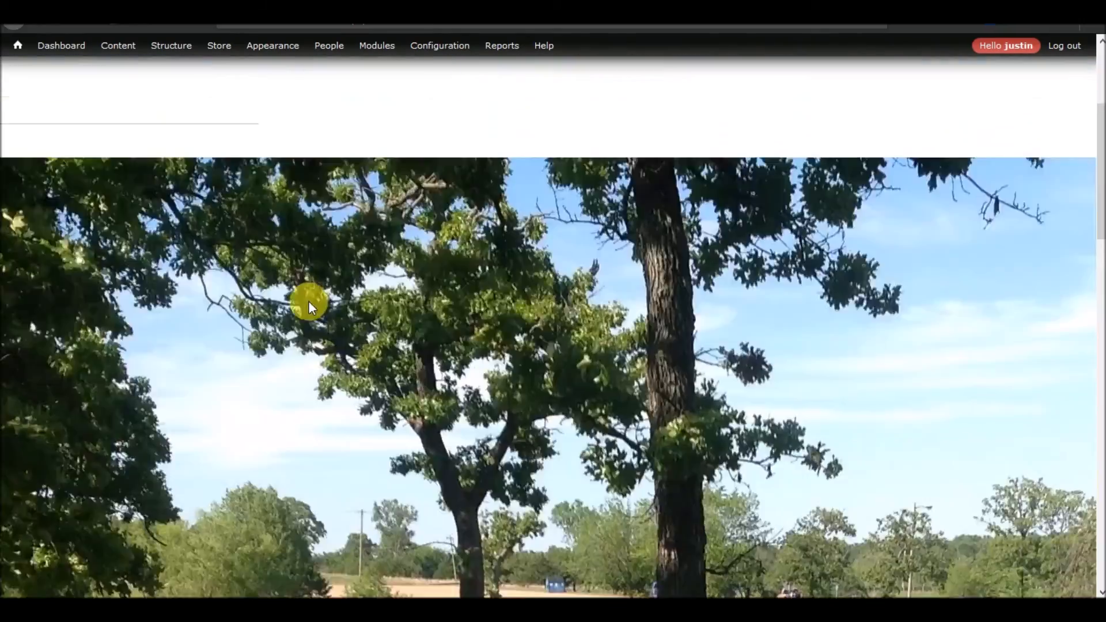
scroll(309, 301, up, 4)
scroll(309, 302, left, 2)
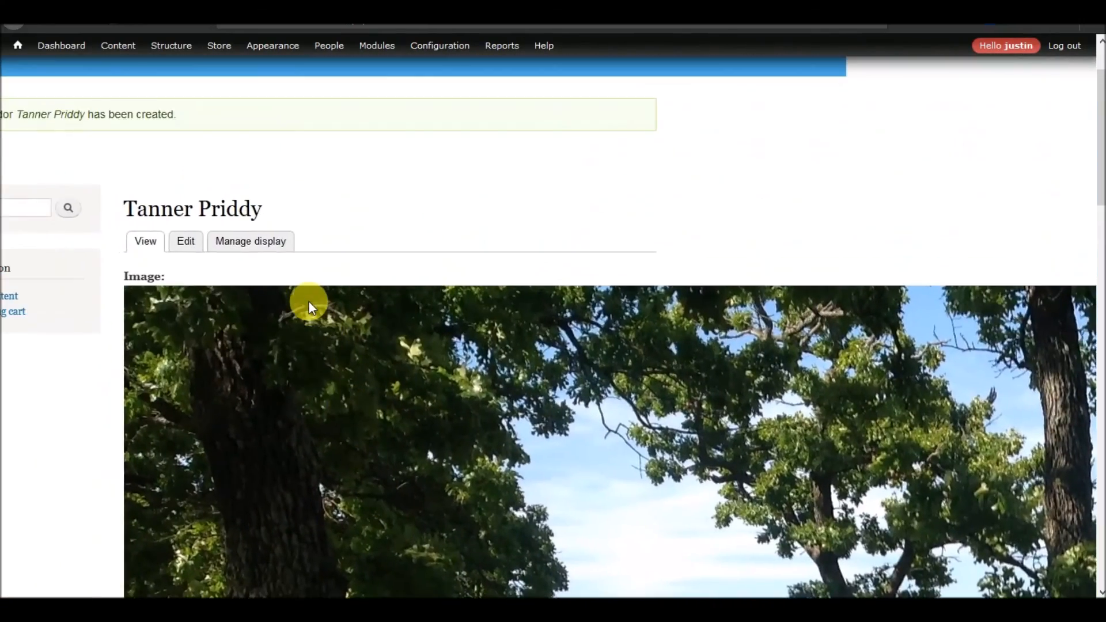
scroll(309, 302, left, 3)
scroll(309, 302, up, 3)
scroll(309, 302, left, 1)
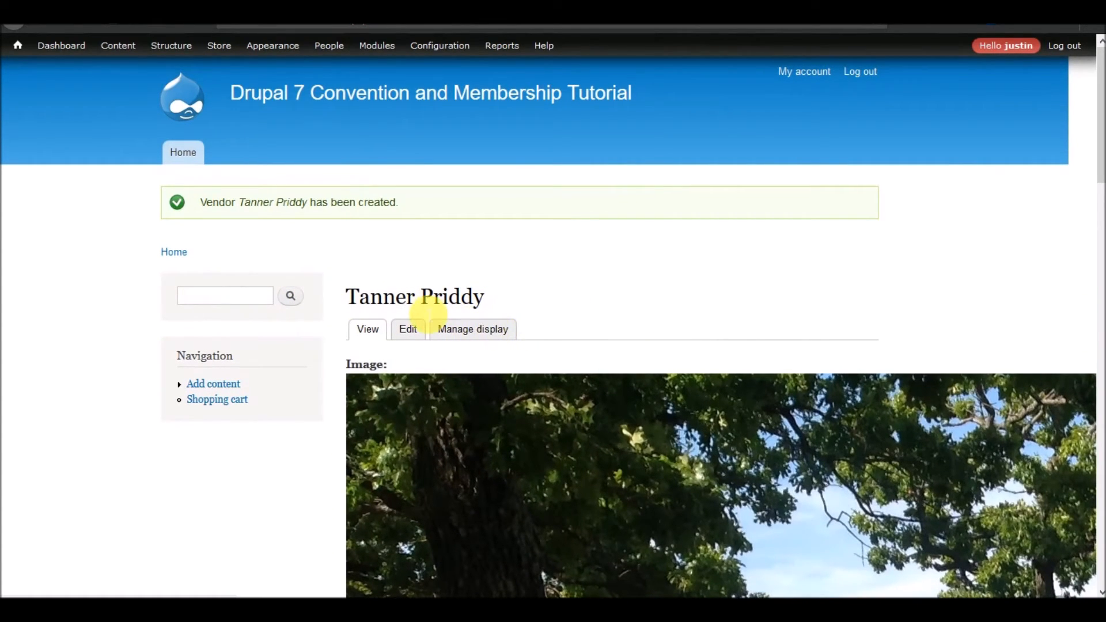
scroll(425, 317, left, 1)
scroll(424, 314, down, 5)
scroll(422, 308, up, 3)
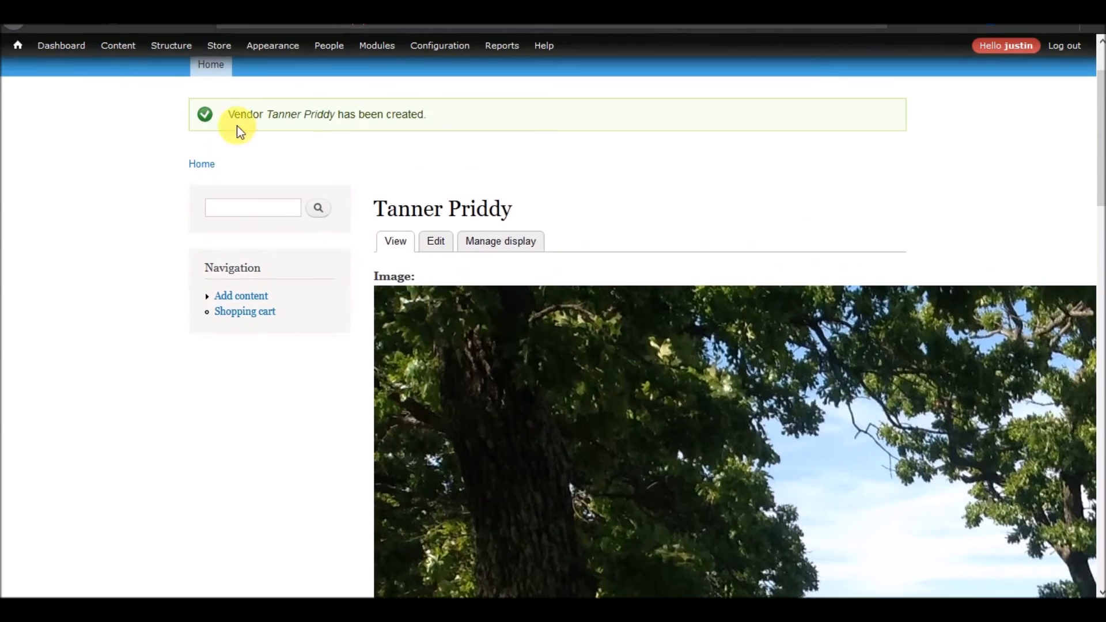
Edit the 2018 Perfectly Optimized Annual Conference registration event and tick the referenced speaker and vendor.
click(115, 46)
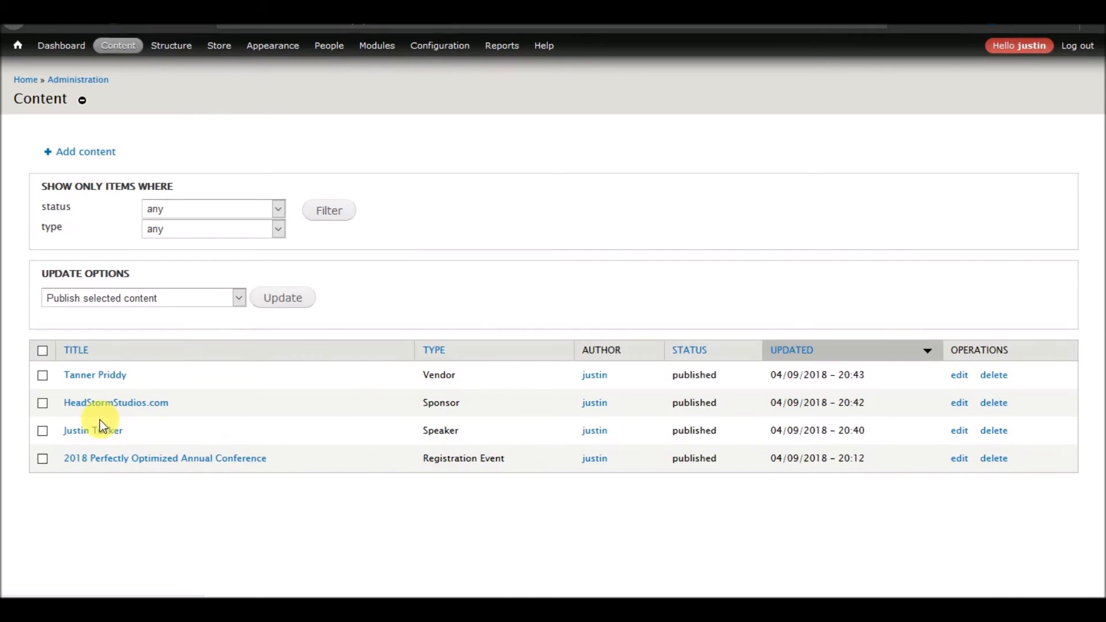
click(961, 461)
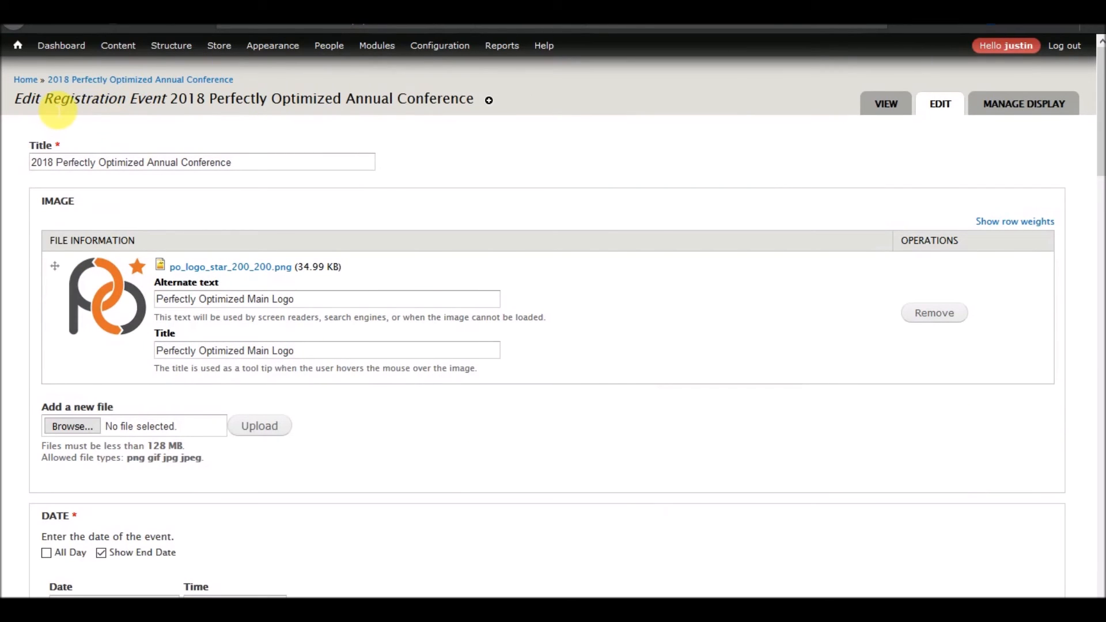
scroll(438, 146, down, 15)
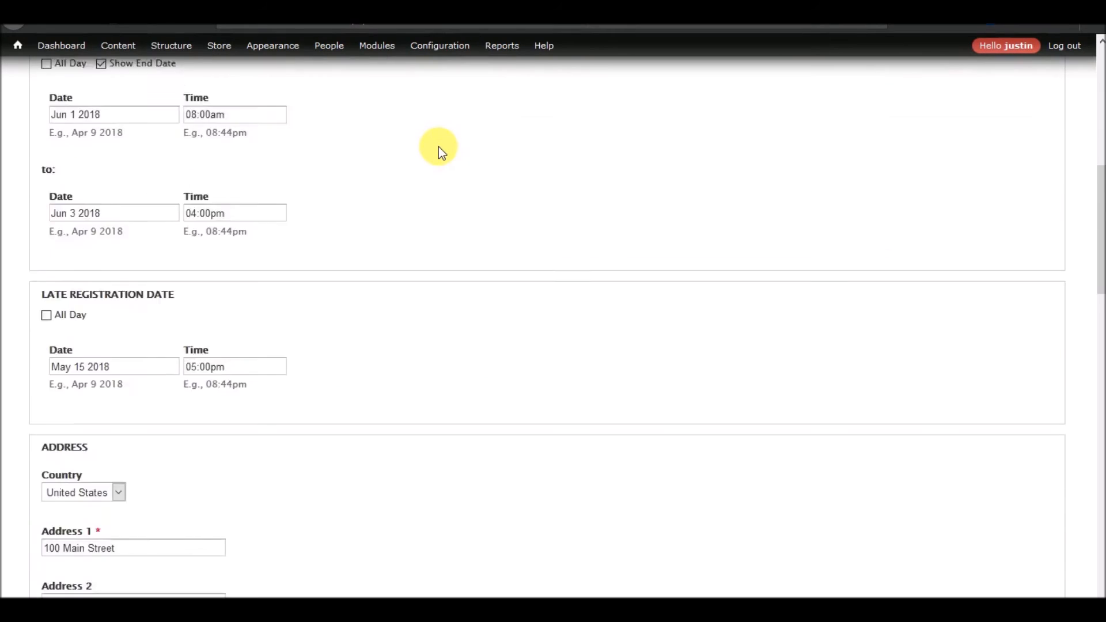
scroll(437, 147, down, 5)
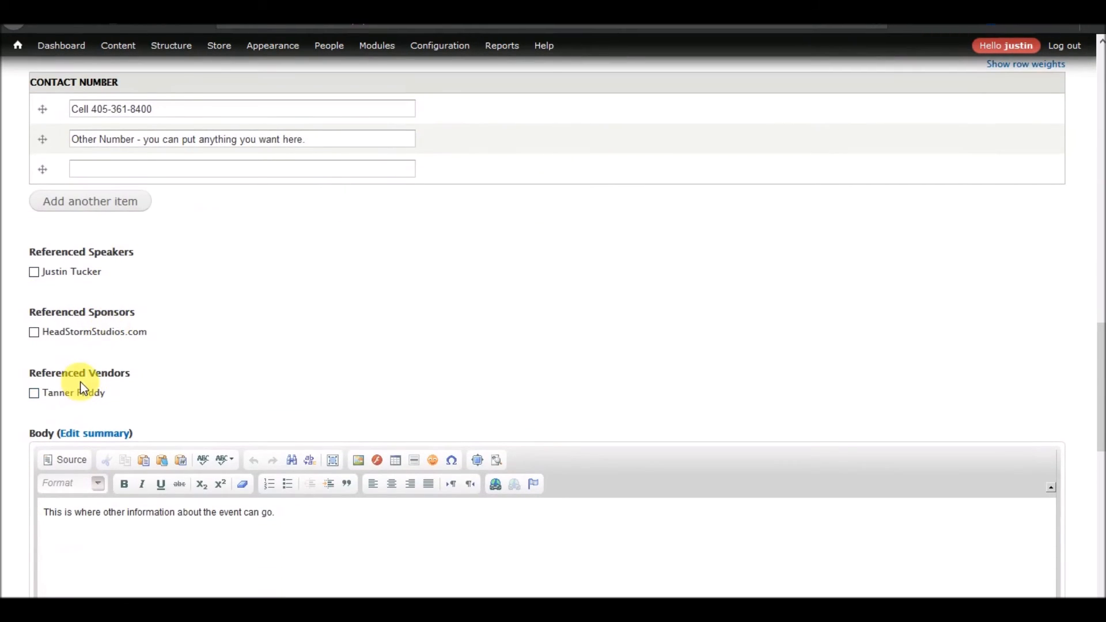
click(67, 392)
click(69, 272)
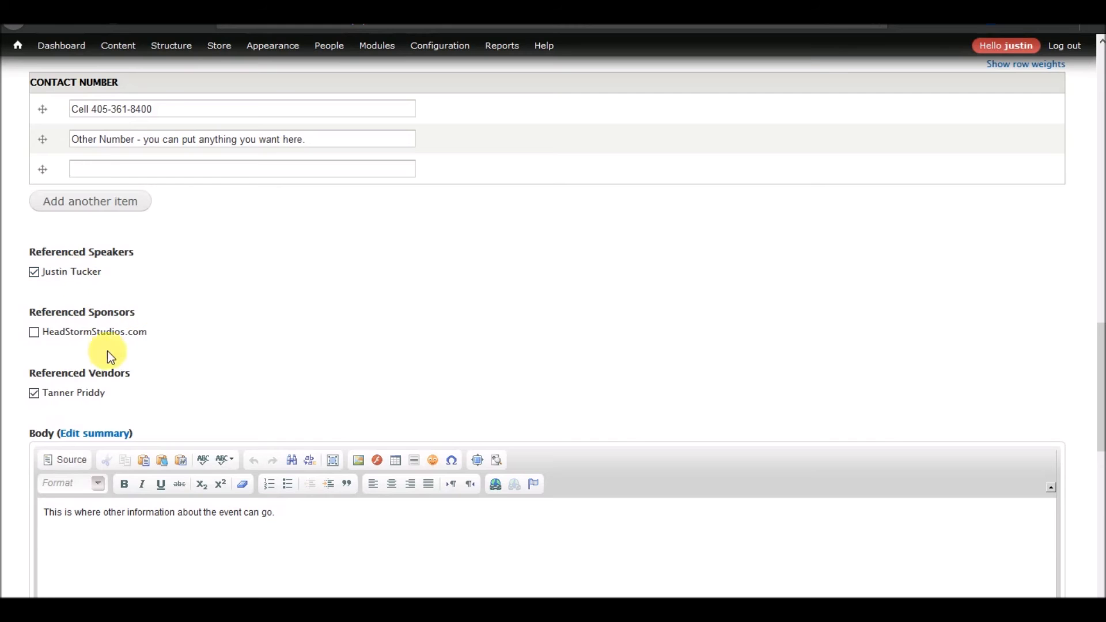
Scroll through the registration event's edit form to review its fields.
scroll(206, 375, up, 15)
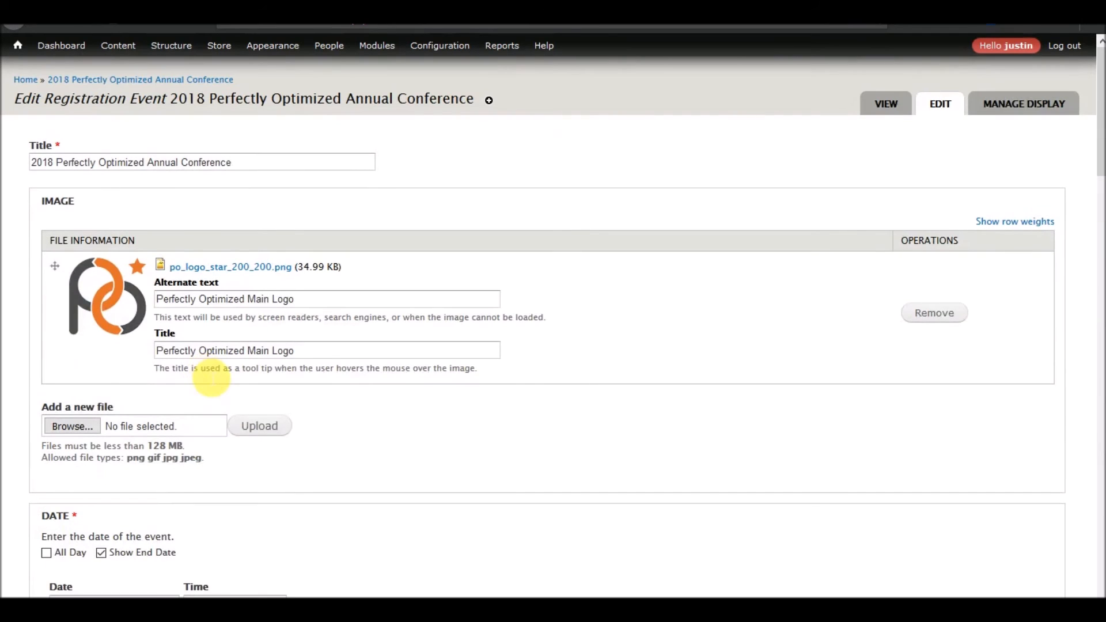
scroll(206, 285, down, 15)
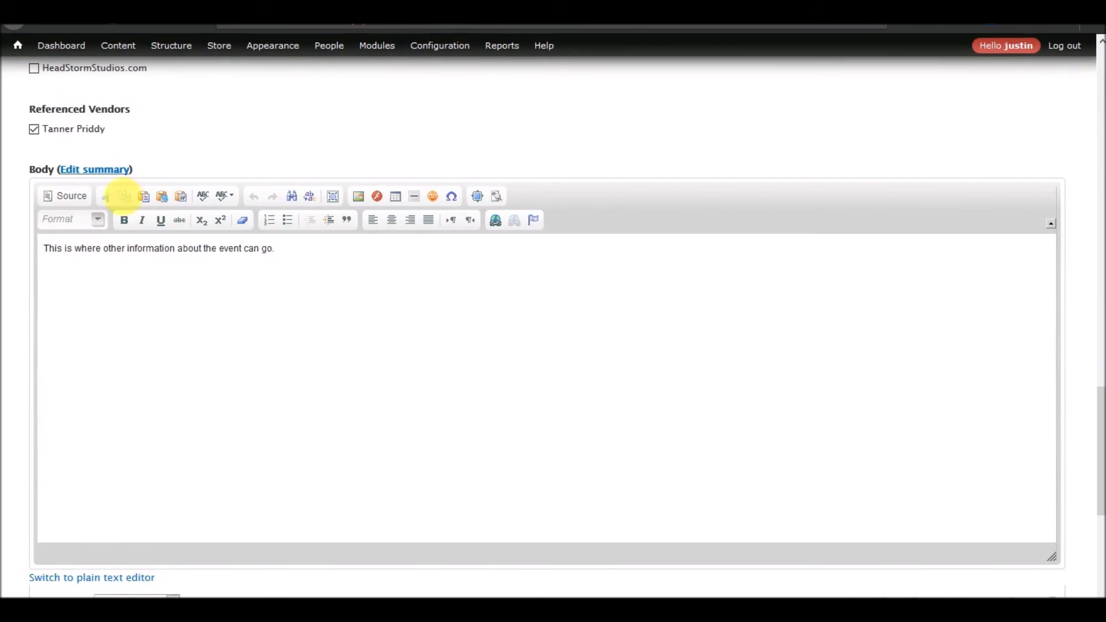
scroll(127, 194, up, 3)
scroll(316, 284, up, 10)
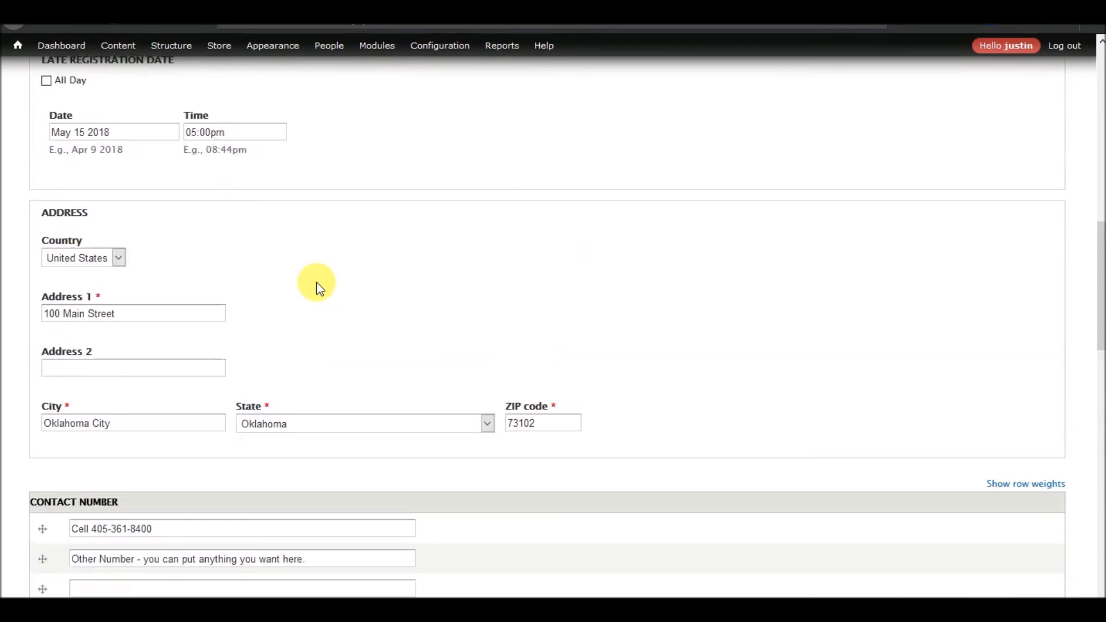
scroll(317, 284, up, 4)
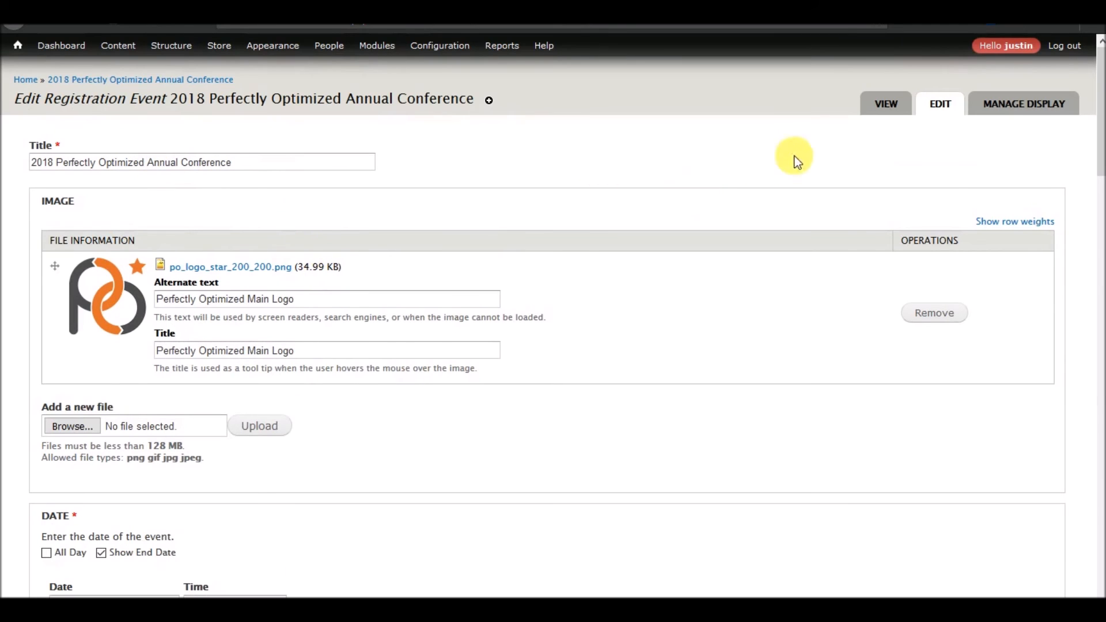
scroll(476, 307, down, 1)
scroll(438, 322, down, 20)
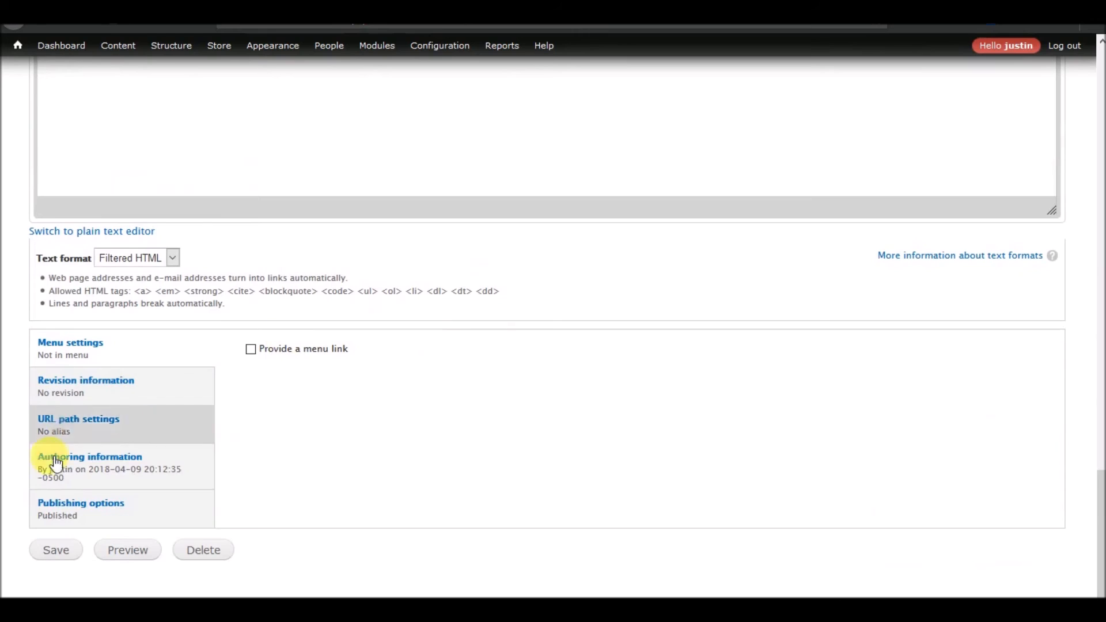
Save the registration event and open its page to review the referenced speakers and vendors.
click(57, 550)
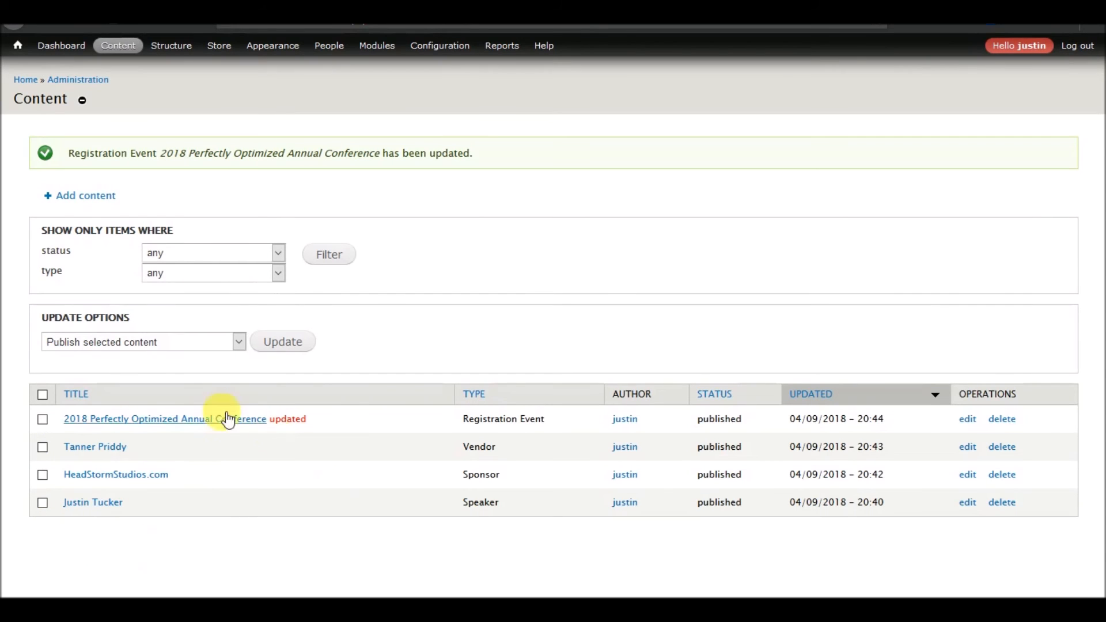
click(197, 420)
scroll(279, 361, down, 5)
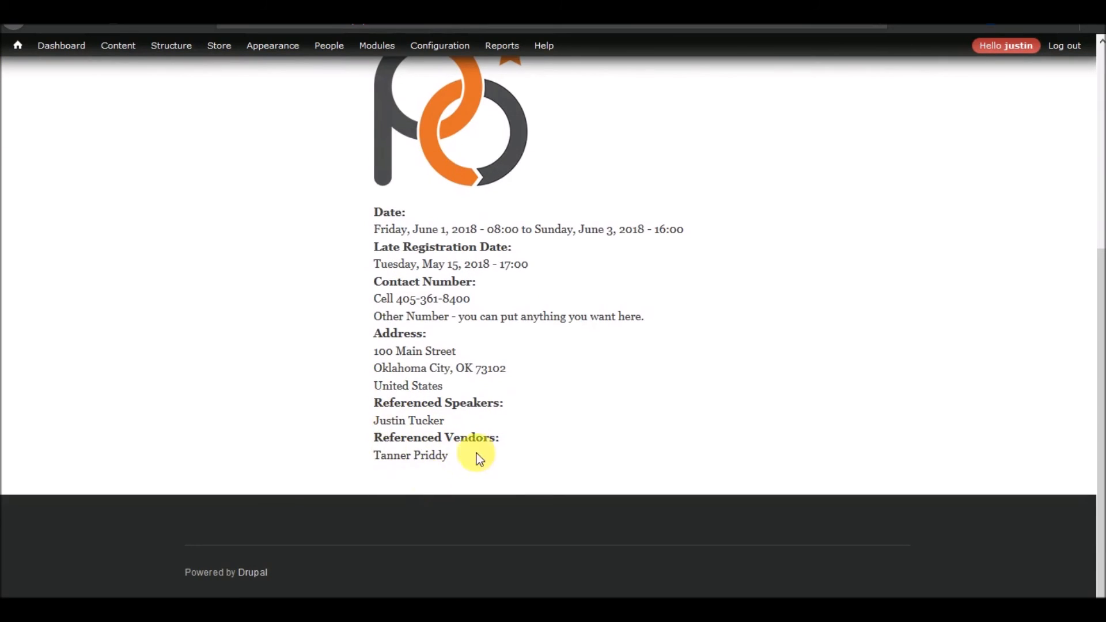
scroll(545, 448, up, 5)
scroll(545, 448, down, 5)
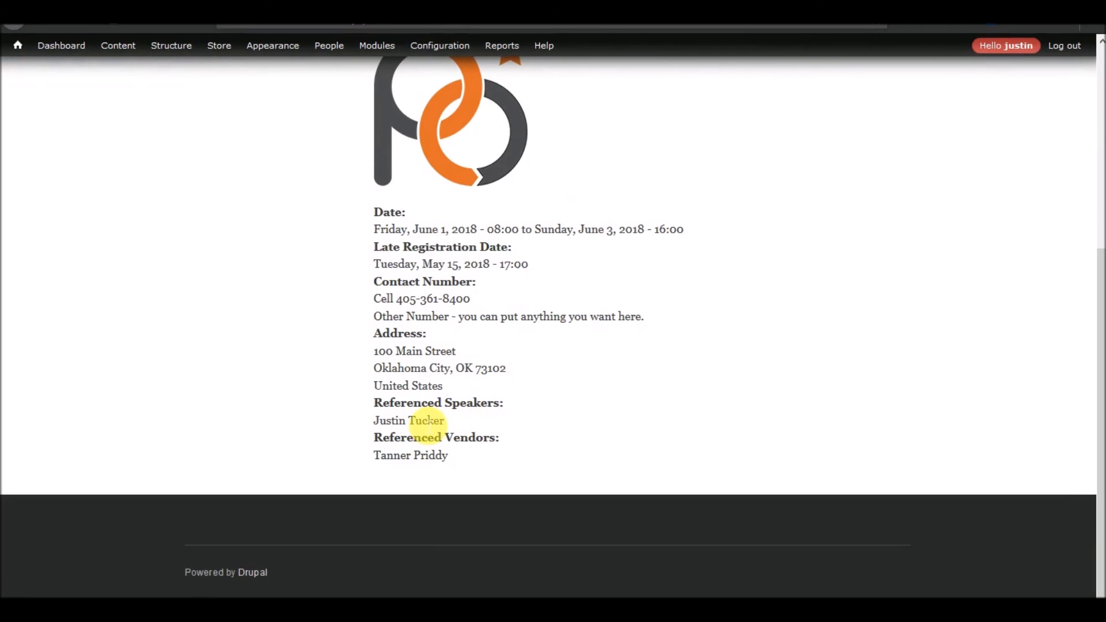
scroll(505, 433, up, 4)
scroll(505, 433, down, 3)
scroll(472, 173, up, 5)
Reopen the event's edit form, scroll through its fields, and return to the event page.
click(435, 262)
scroll(323, 300, down, 15)
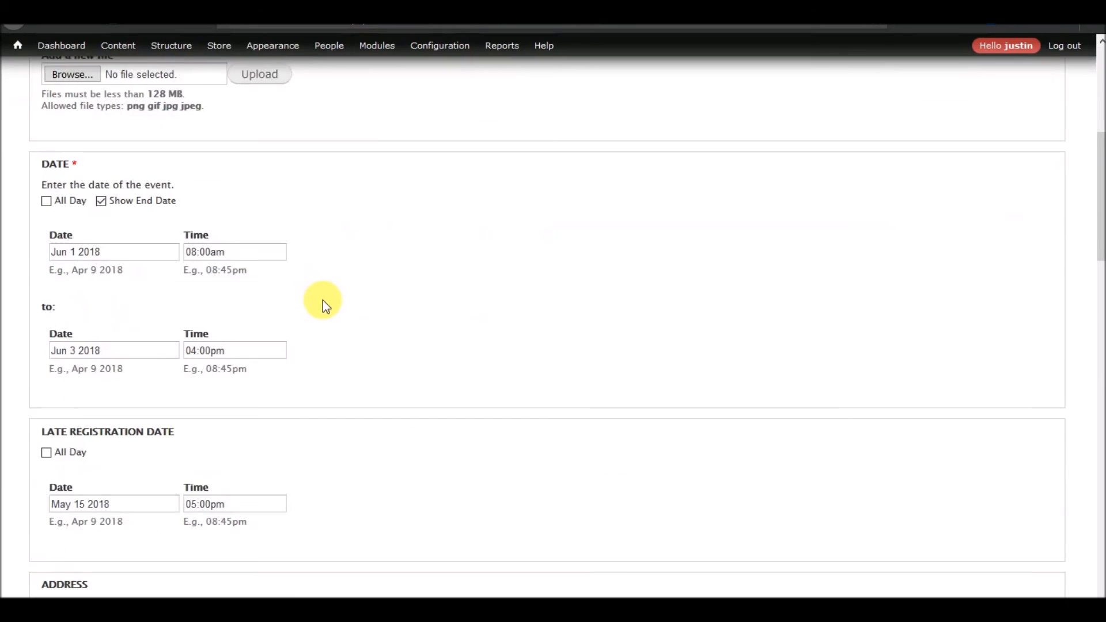
scroll(323, 299, down, 10)
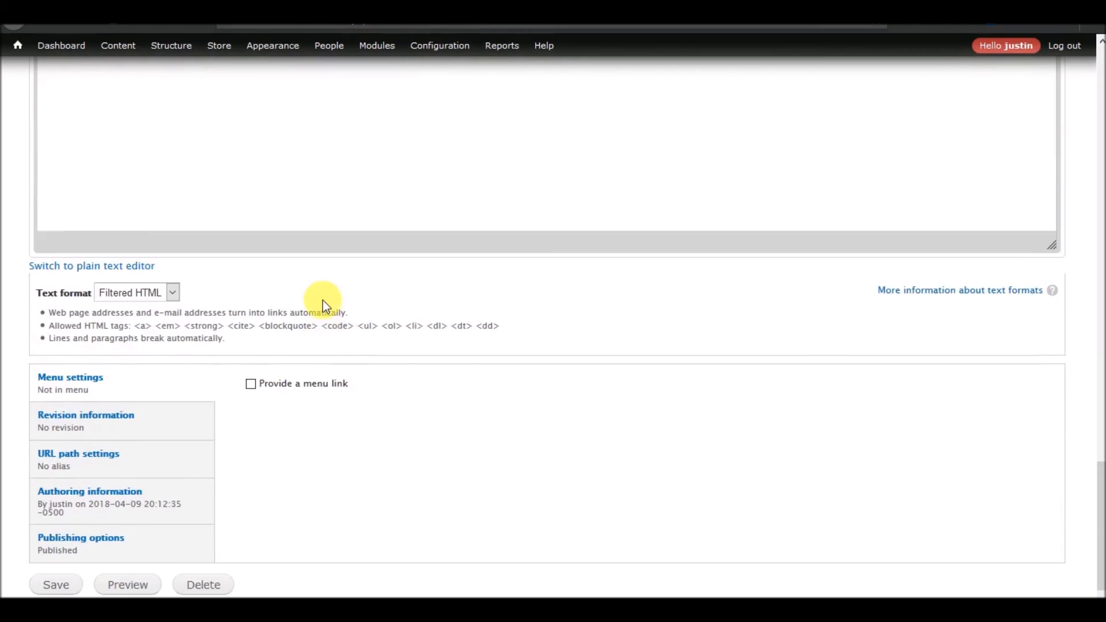
scroll(322, 299, up, 20)
click(886, 104)
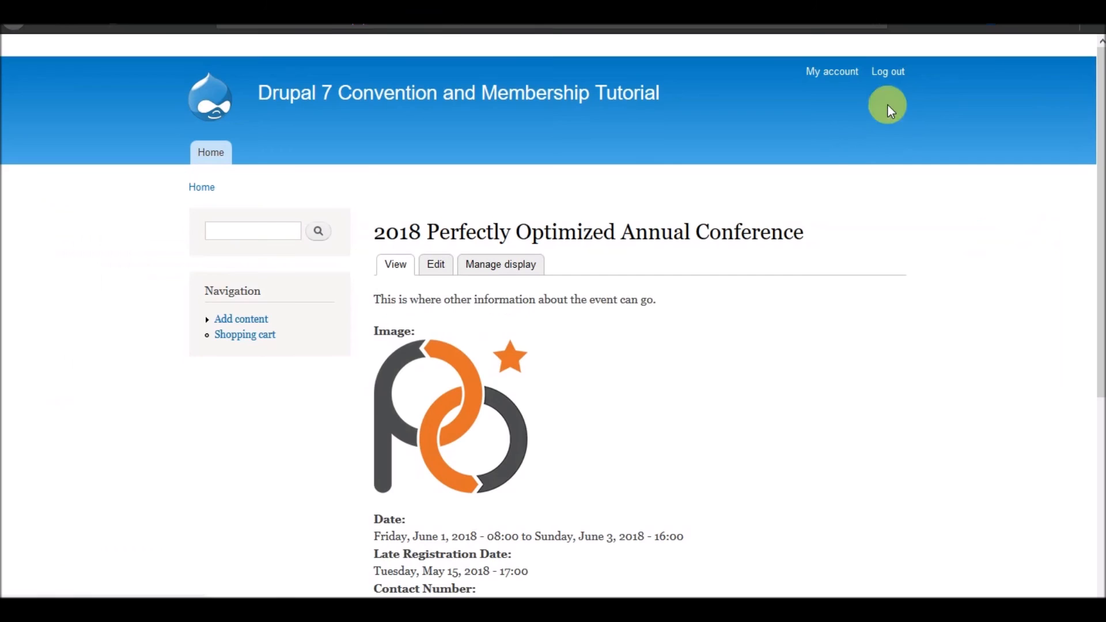
scroll(600, 299, down, 5)
scroll(601, 305, up, 5)
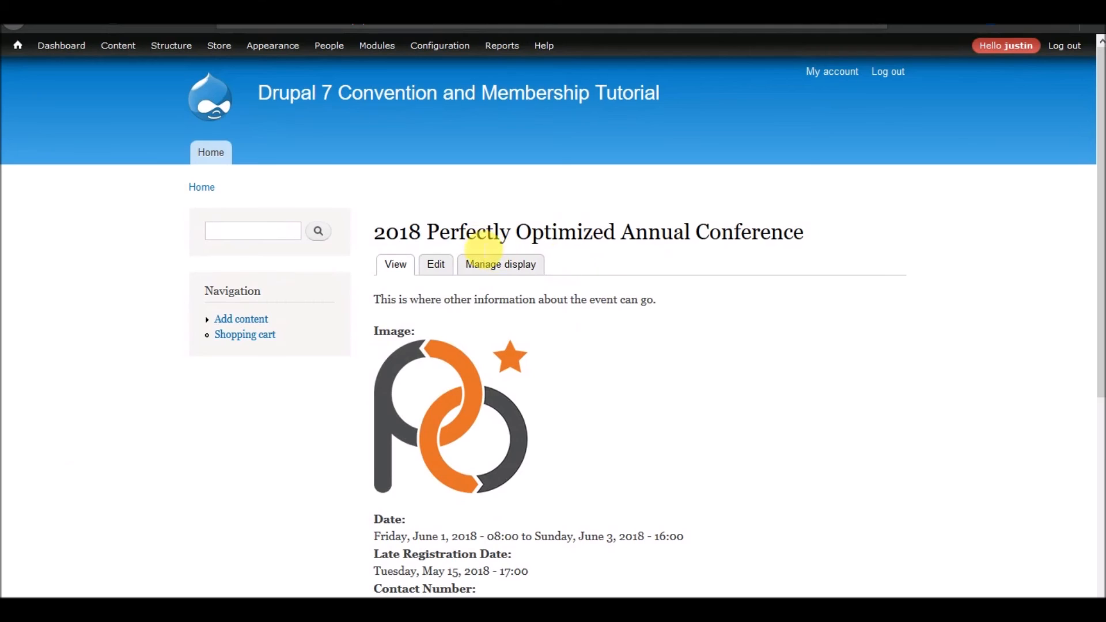
Open the content items list, then go to the Content types administration list.
click(120, 50)
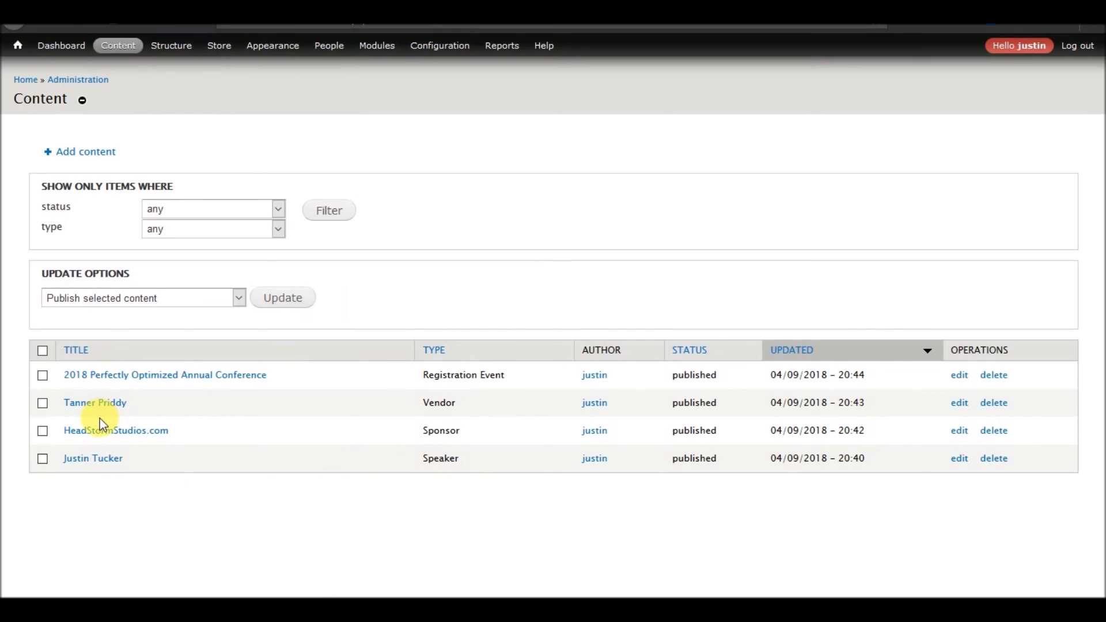
mouse_move(172, 47)
mouse_move(173, 105)
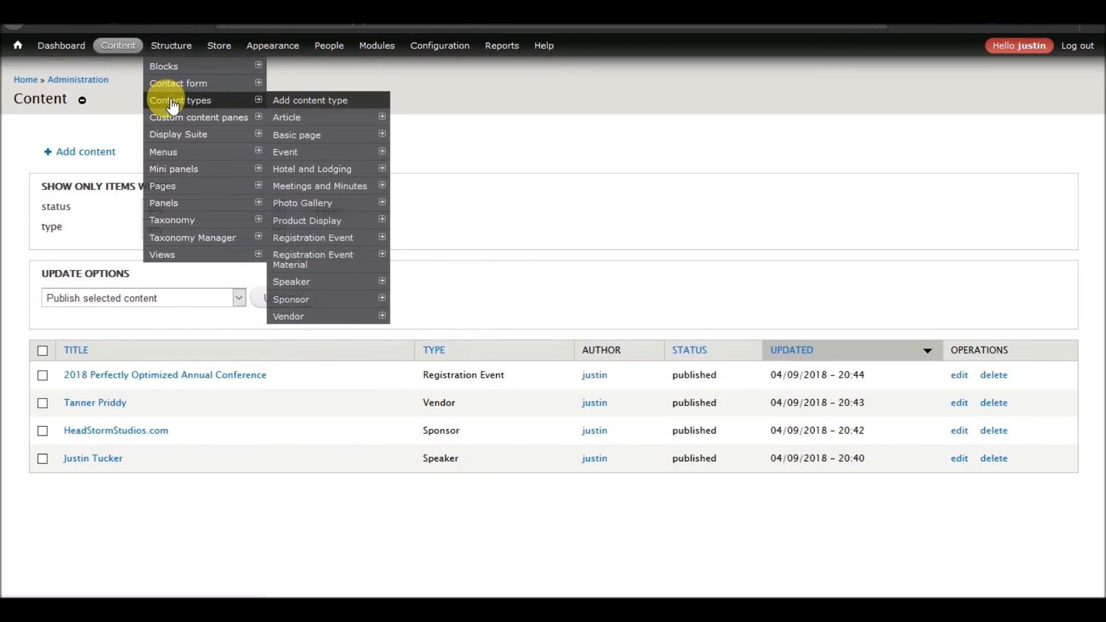
click(220, 99)
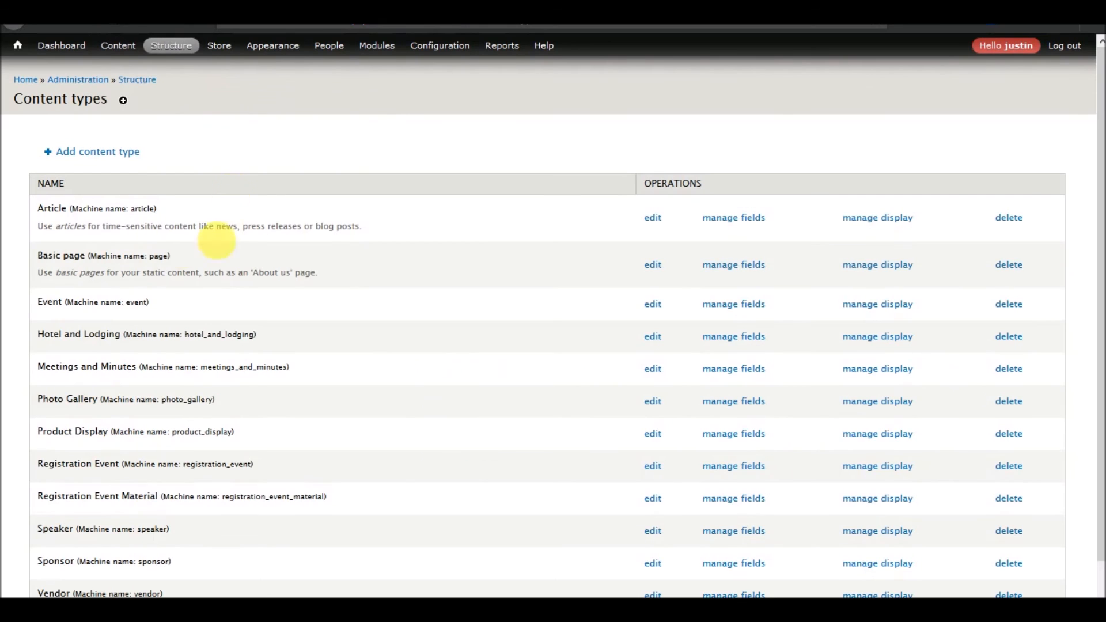
scroll(219, 280, down, 1)
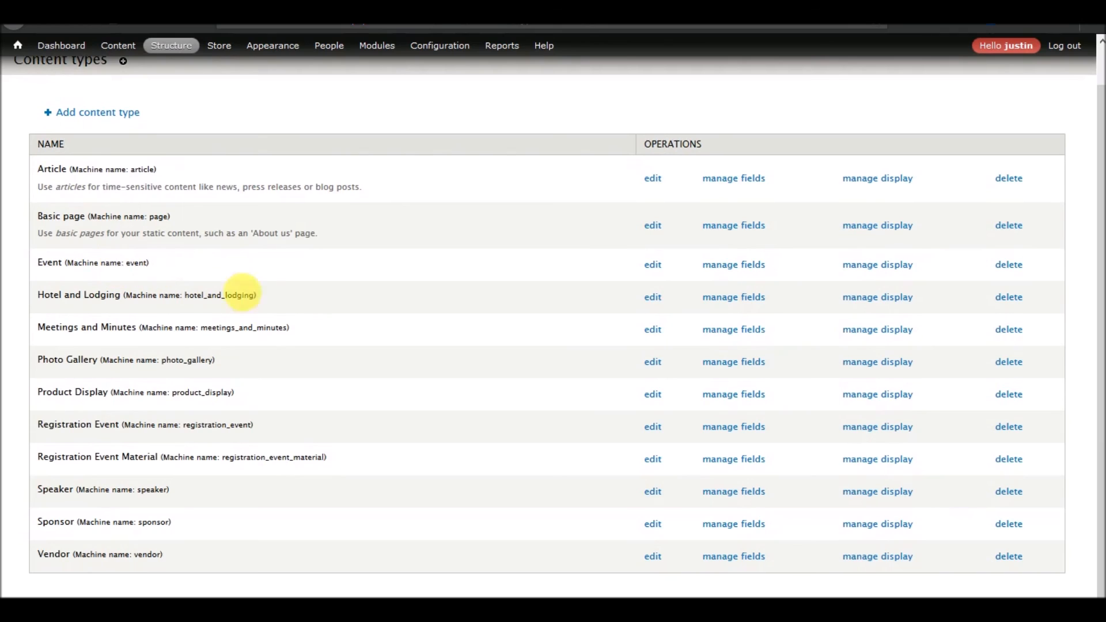